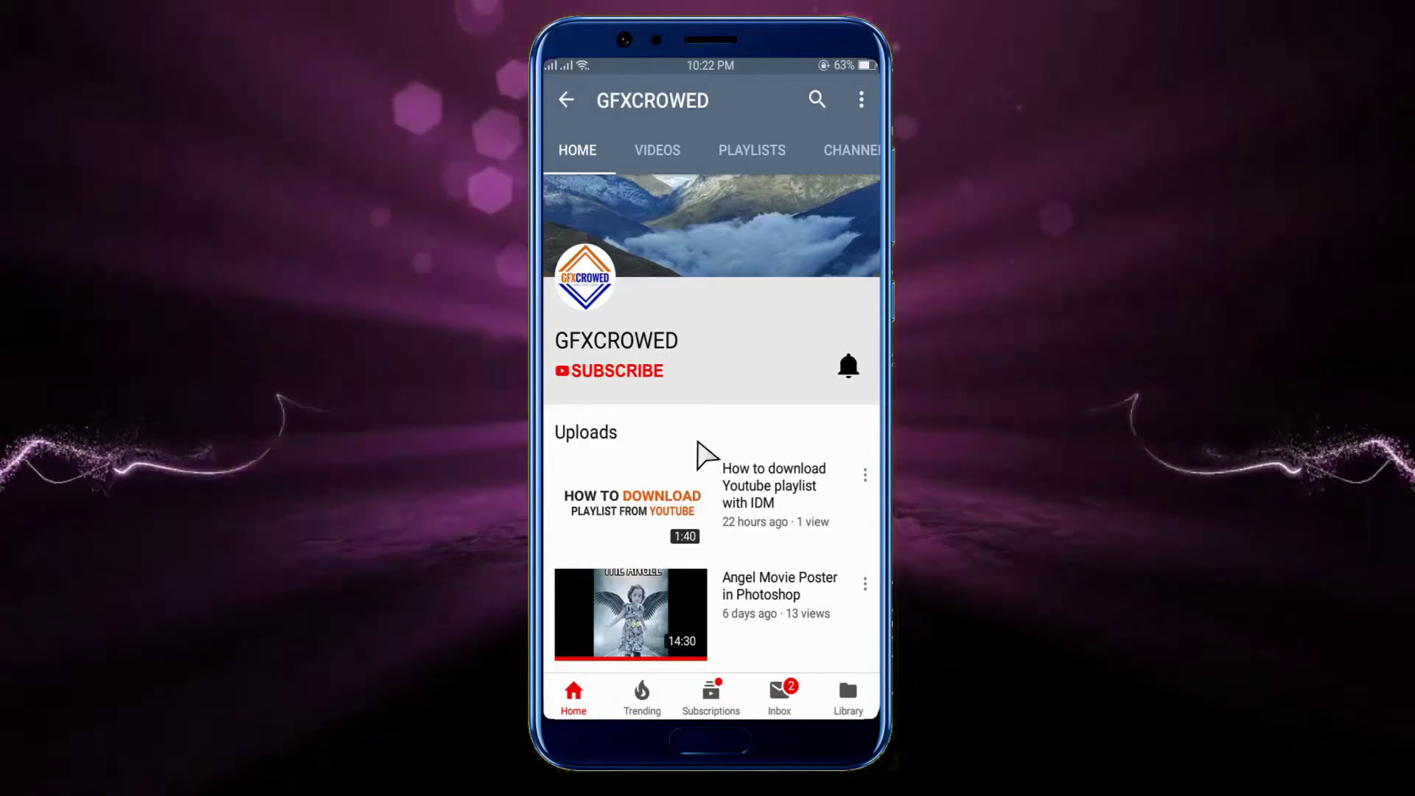
Subscribe to the channel with all notifications on, then watch the finished banner preview
left_click(639, 374)
left_click(848, 367)
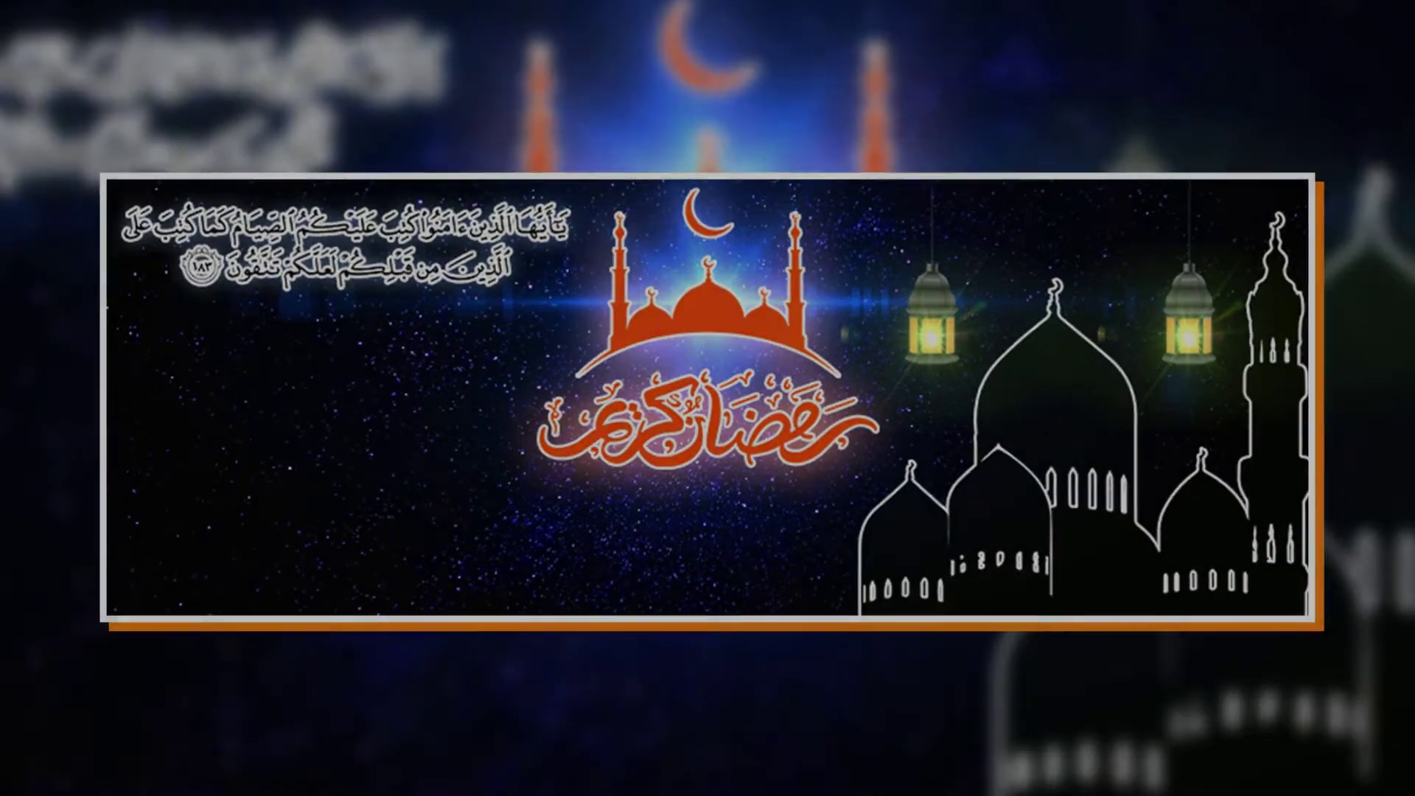
left_click(59, 16)
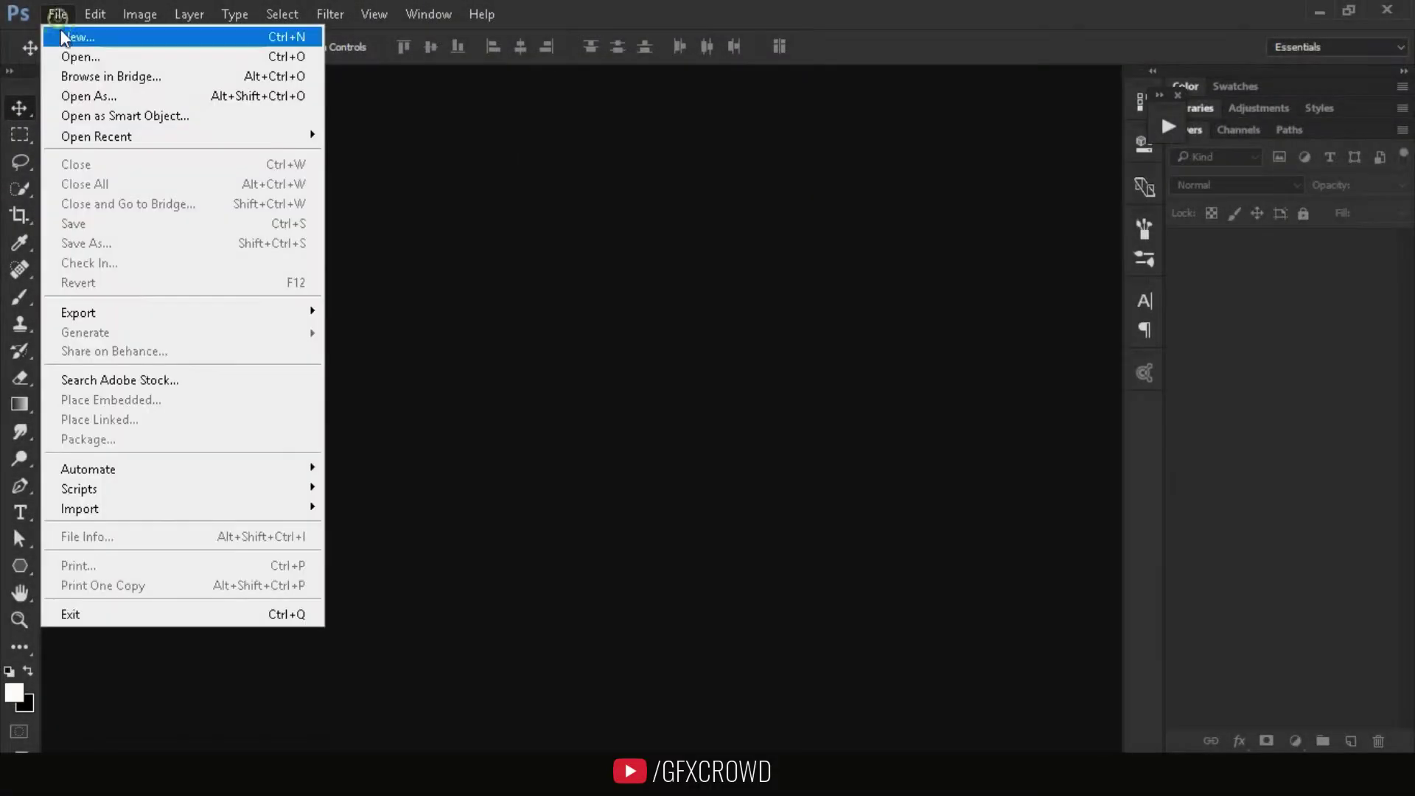
Create a white-background document 851 pixels wide by 315 pixels high
double_click(629, 237)
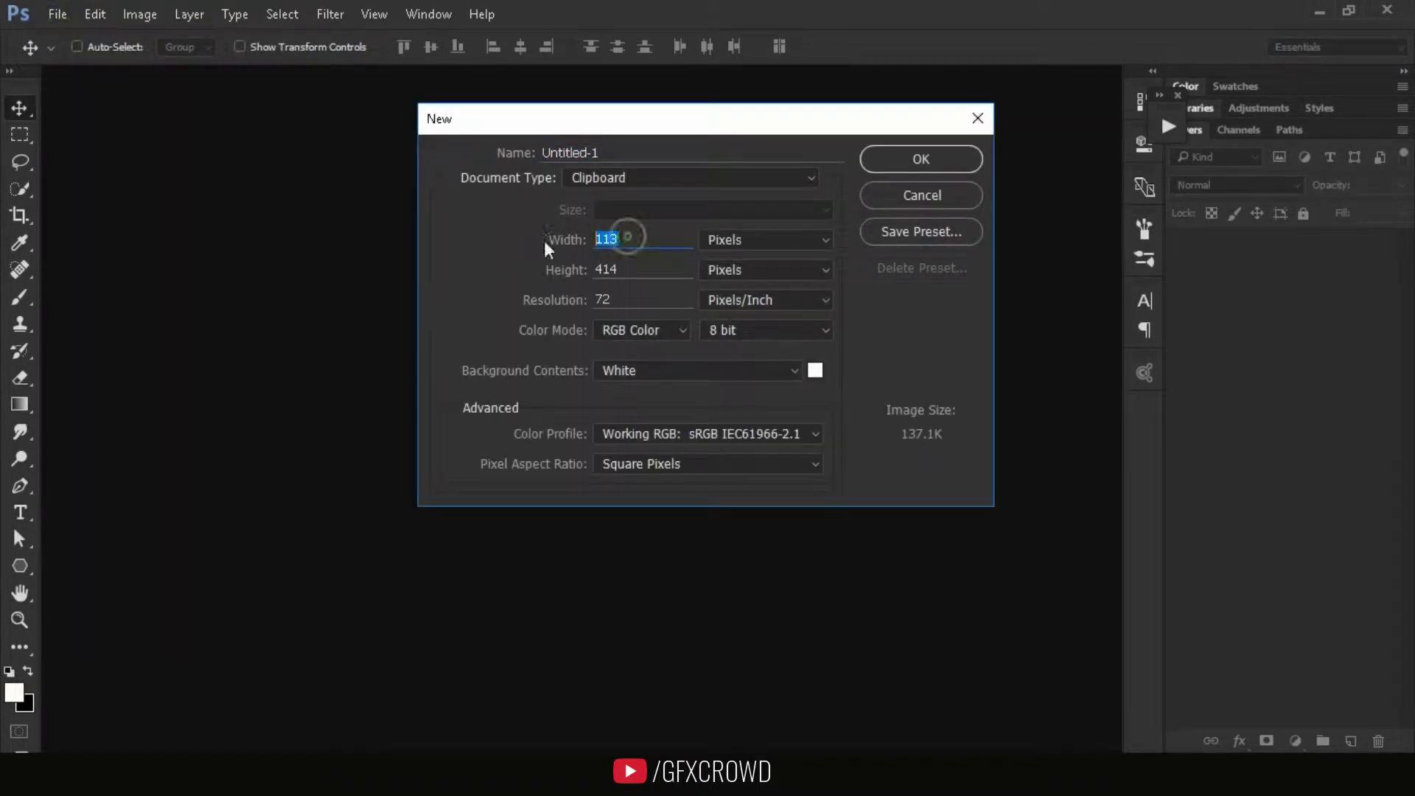
type("851")
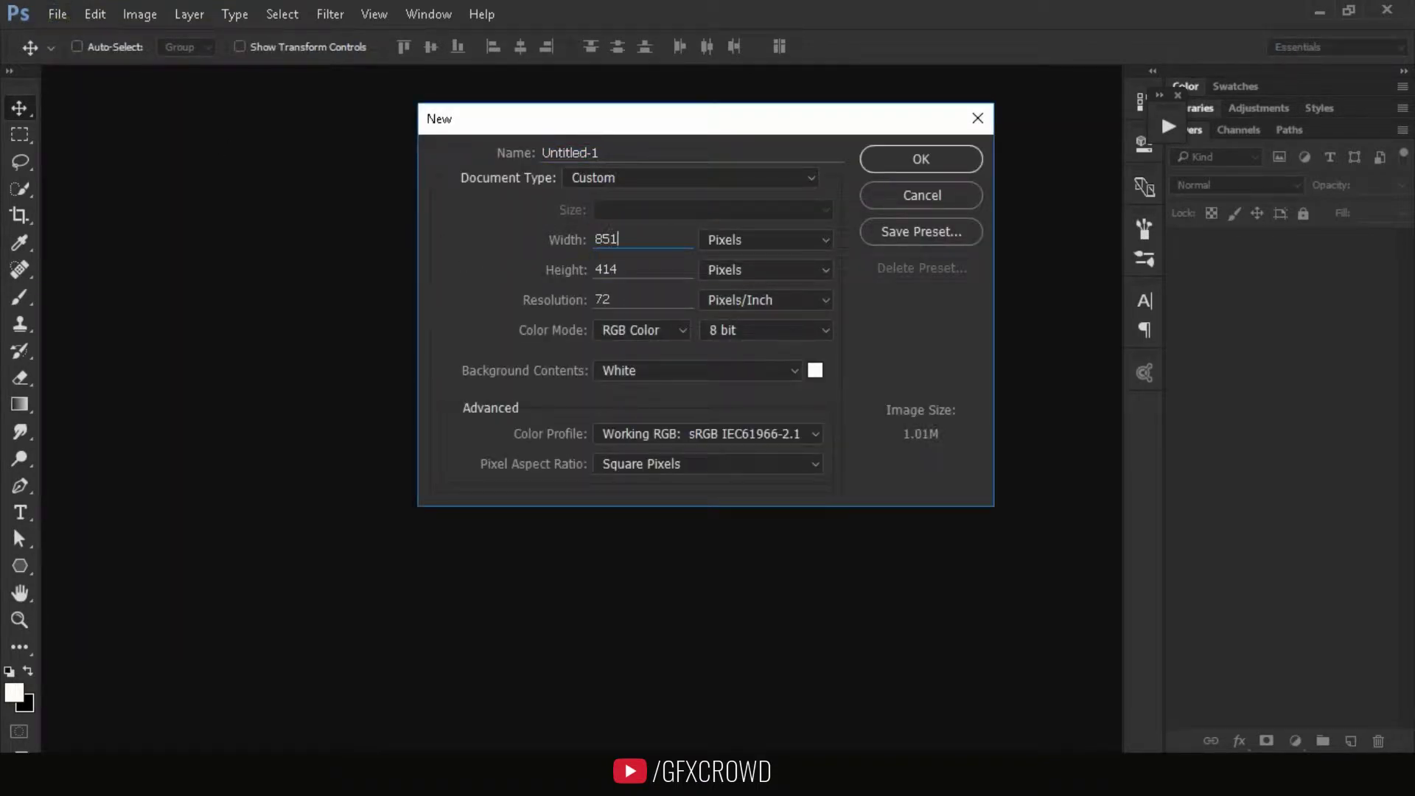
key("Tab")
type("315")
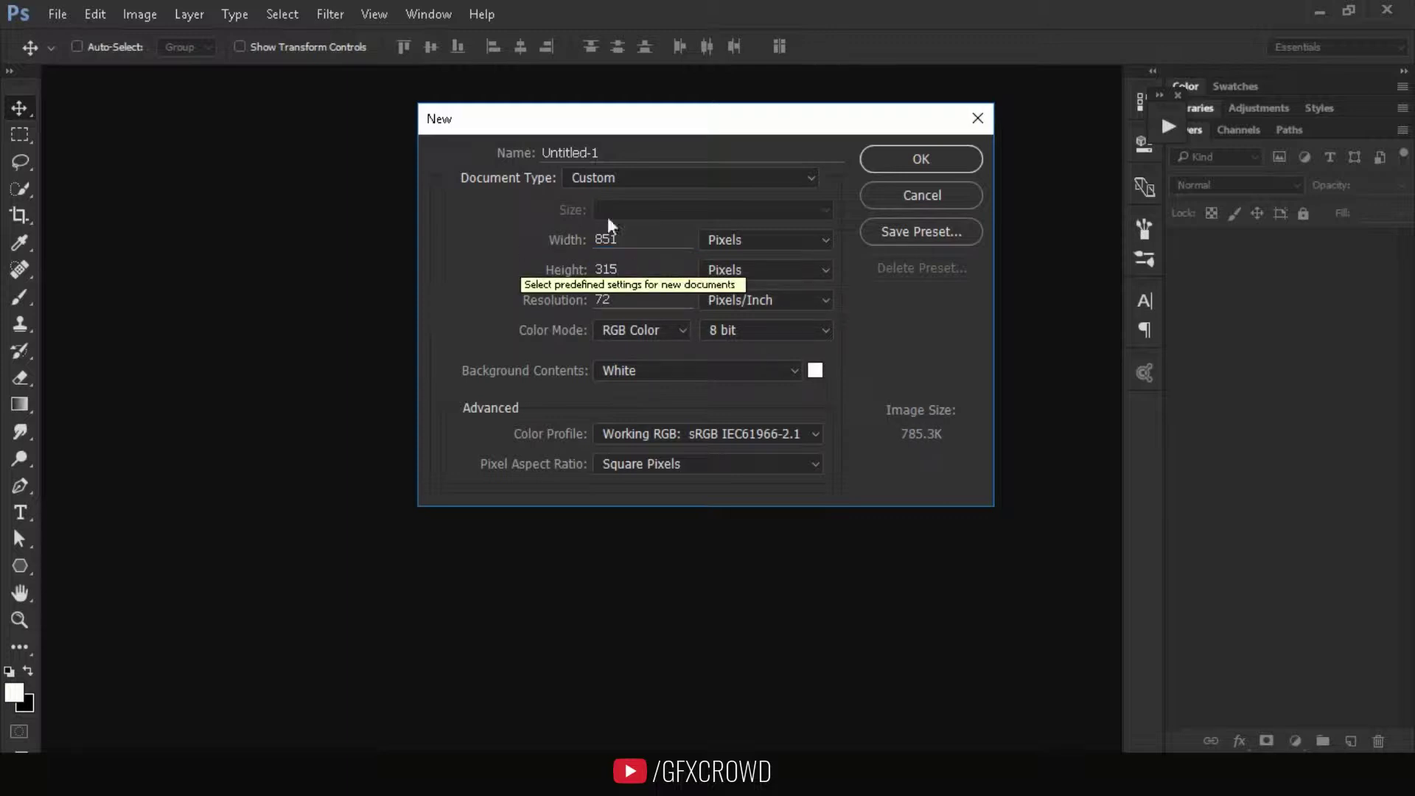
left_click(868, 157)
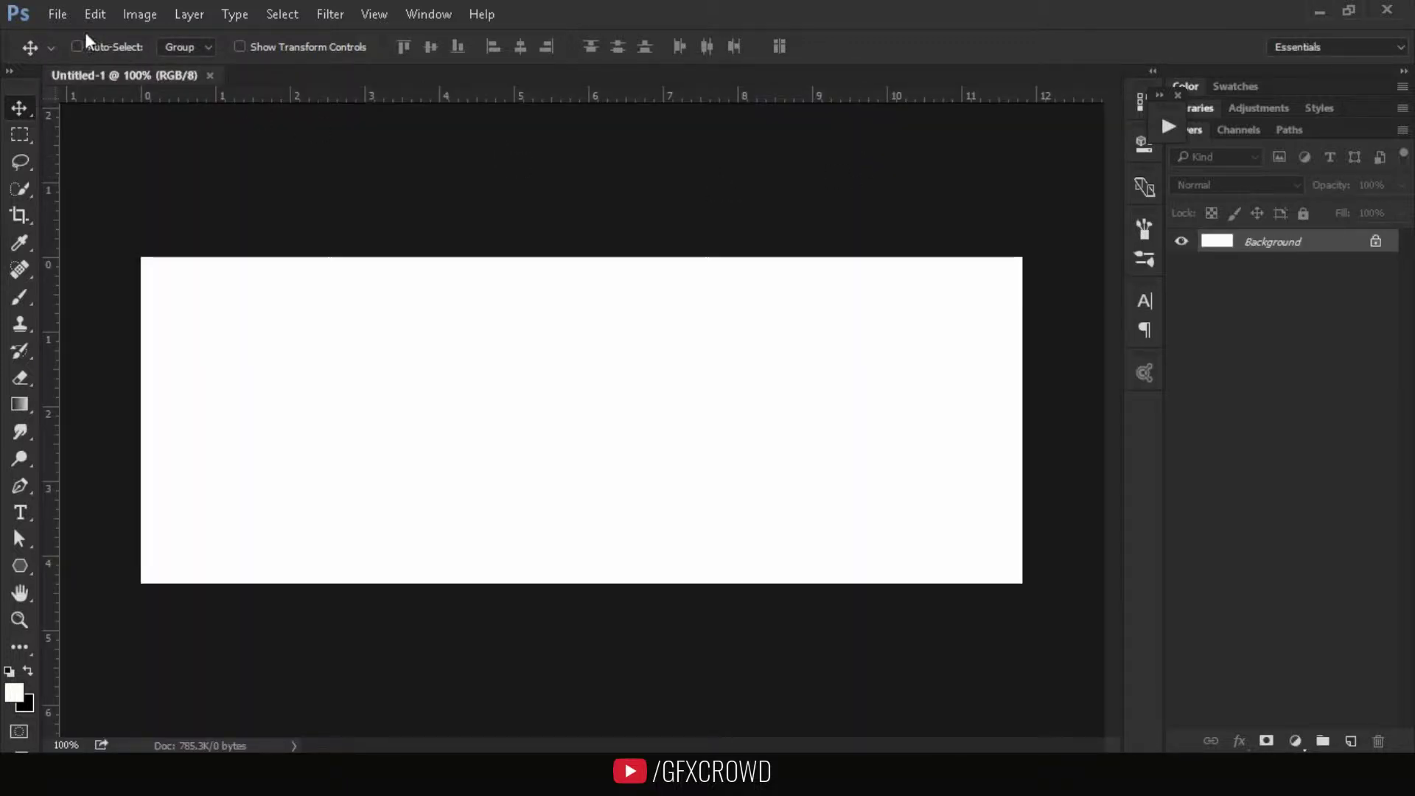
left_click(58, 14)
Place the milky-way starfield image and scale it to cover the whole canvas
left_click(155, 400)
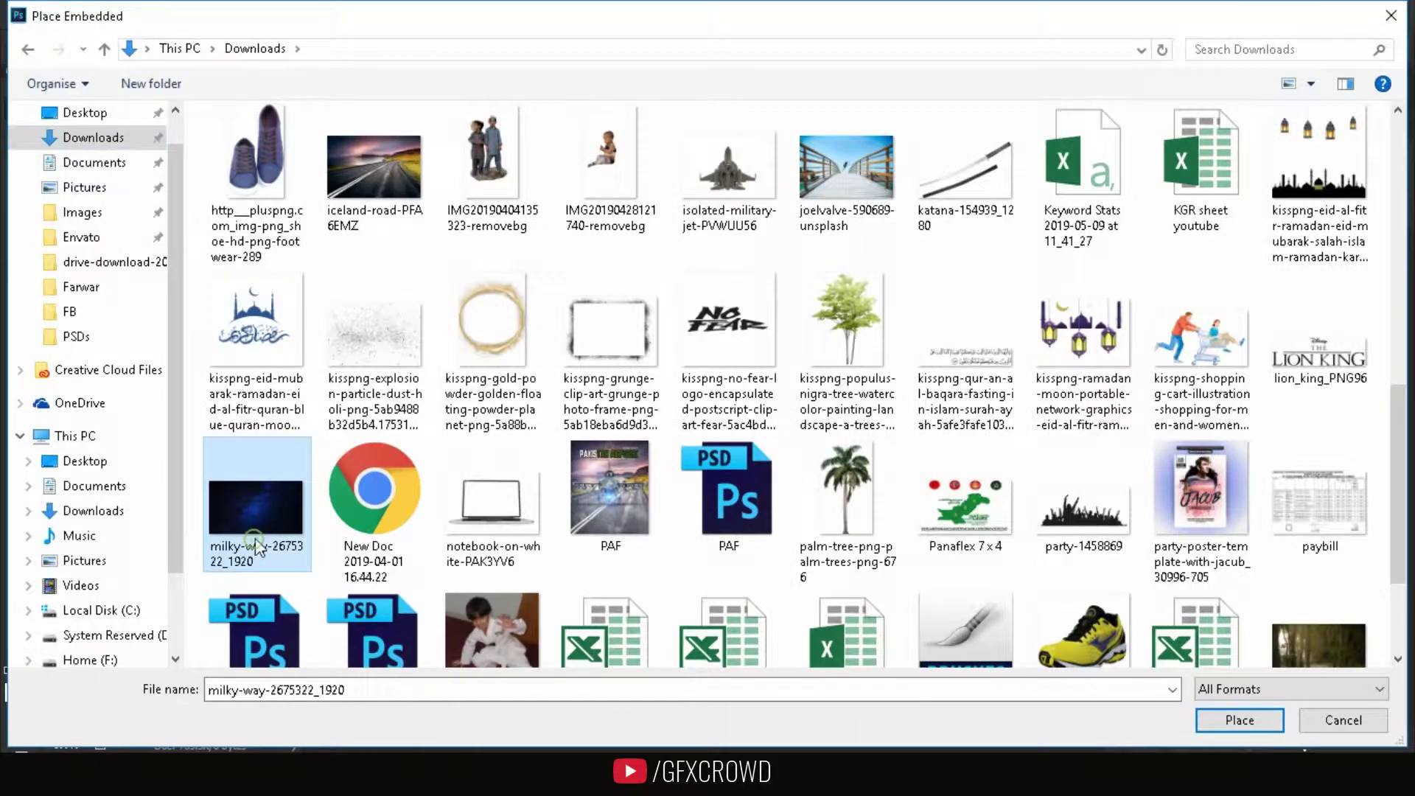
left_click(1240, 720)
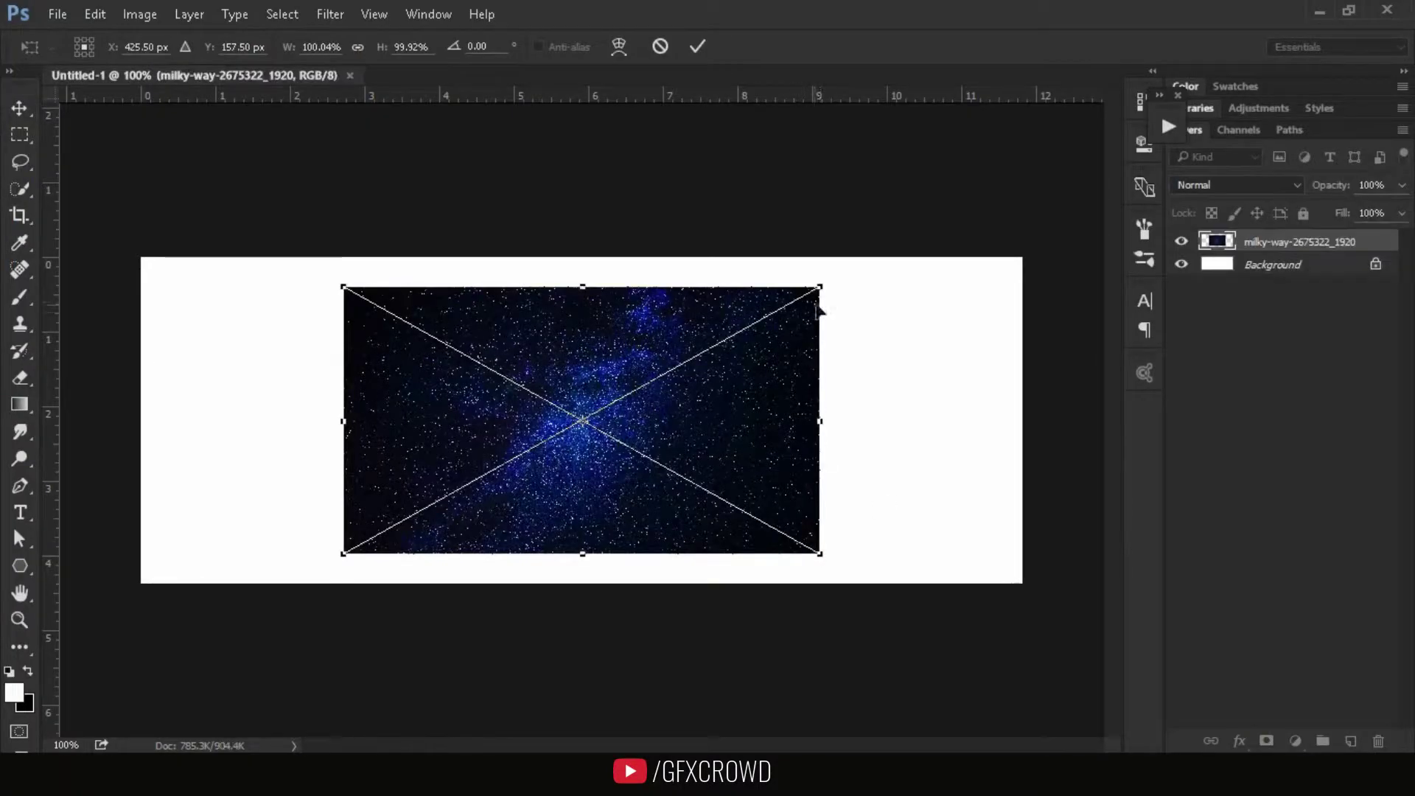
left_click_drag(822, 287, 1099, 265)
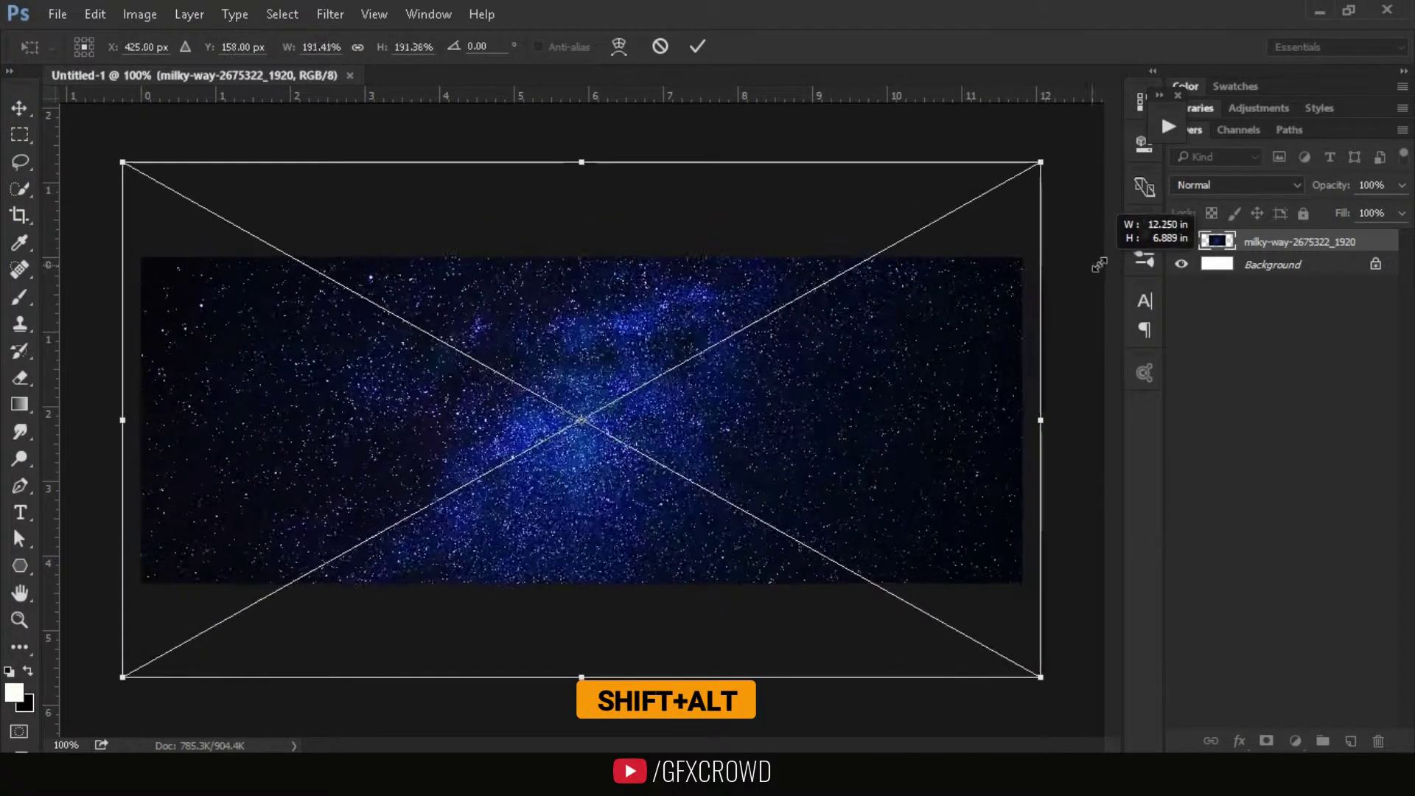
left_click_drag(1099, 265, 1093, 270)
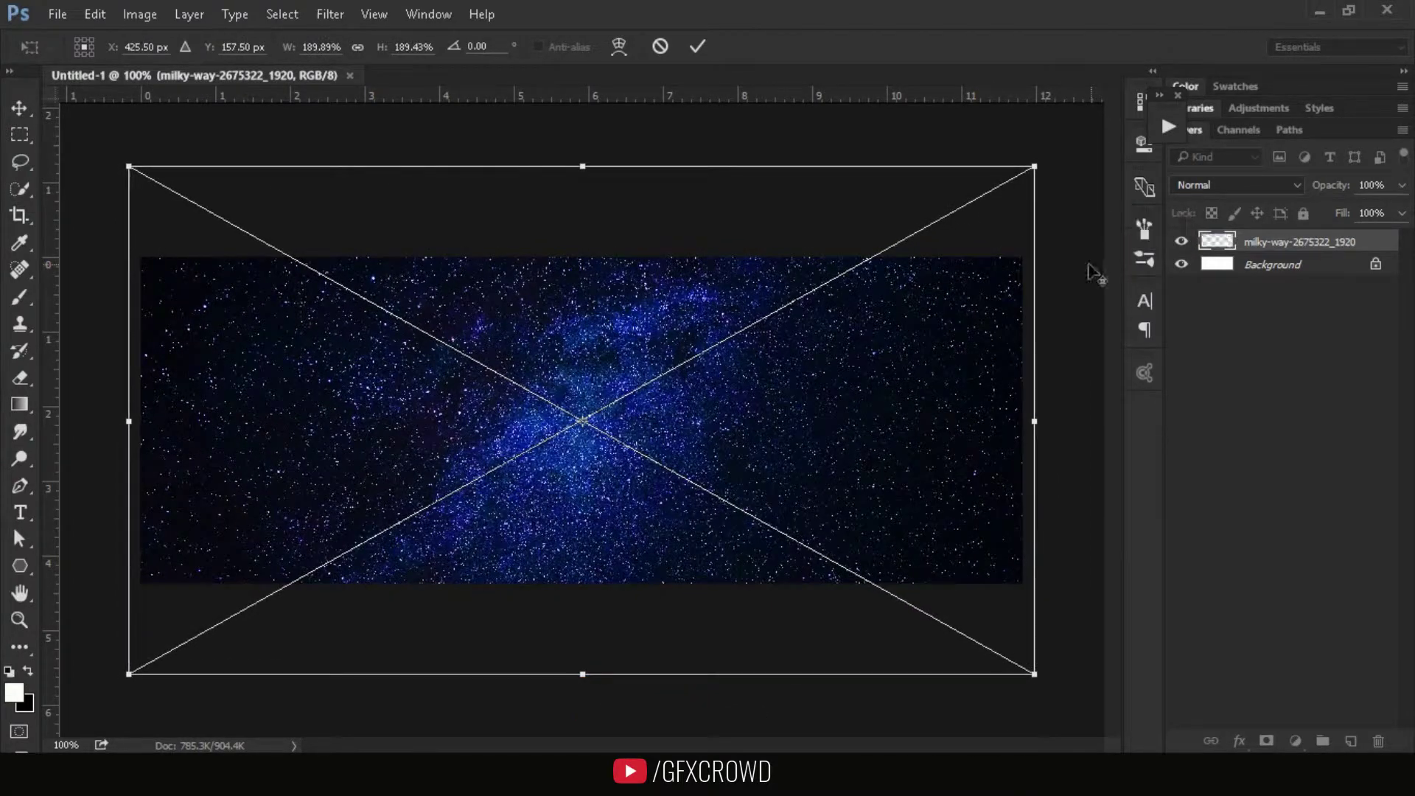
left_click(697, 46)
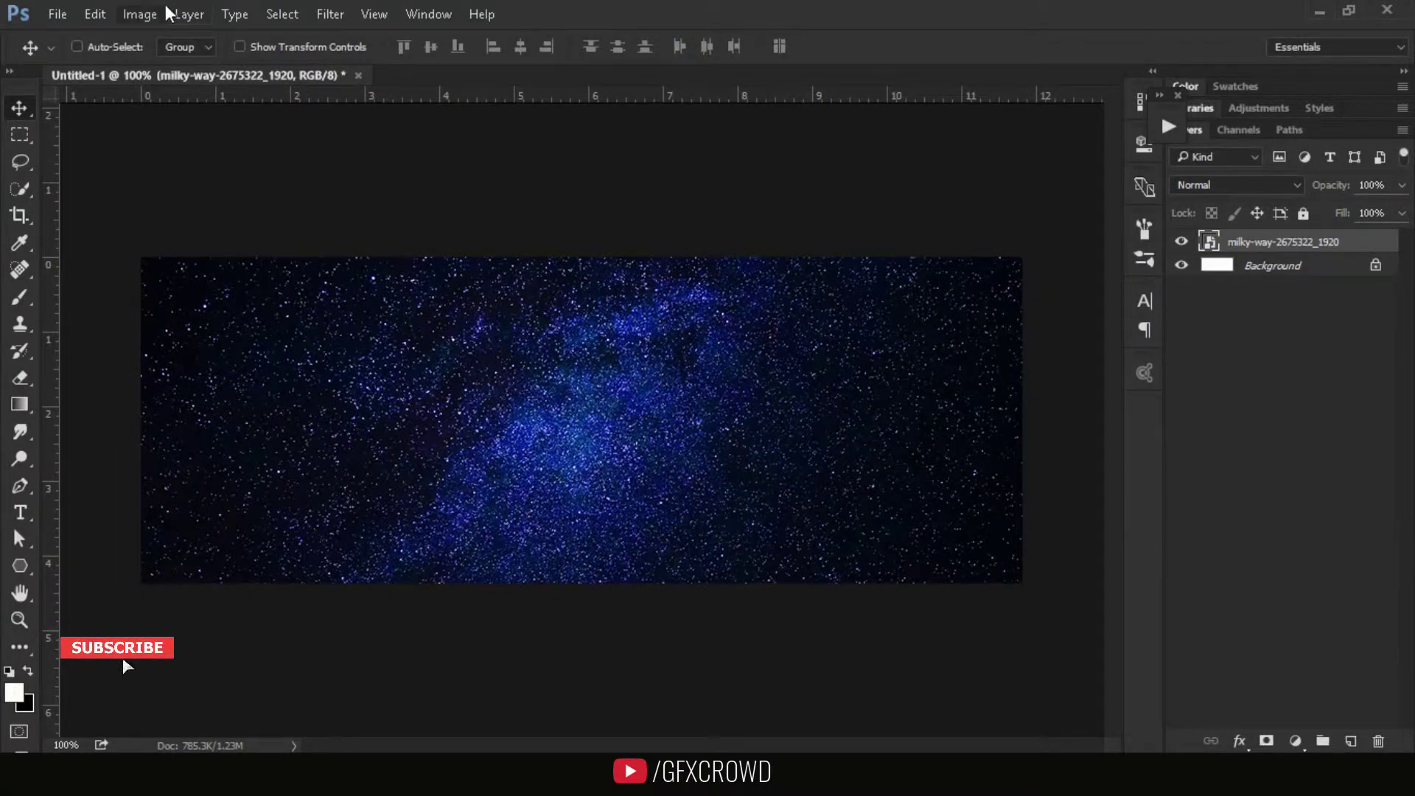
Darken the starfield with Levels by dragging the midtones slider right
left_click(144, 14)
mouse_move(170, 66)
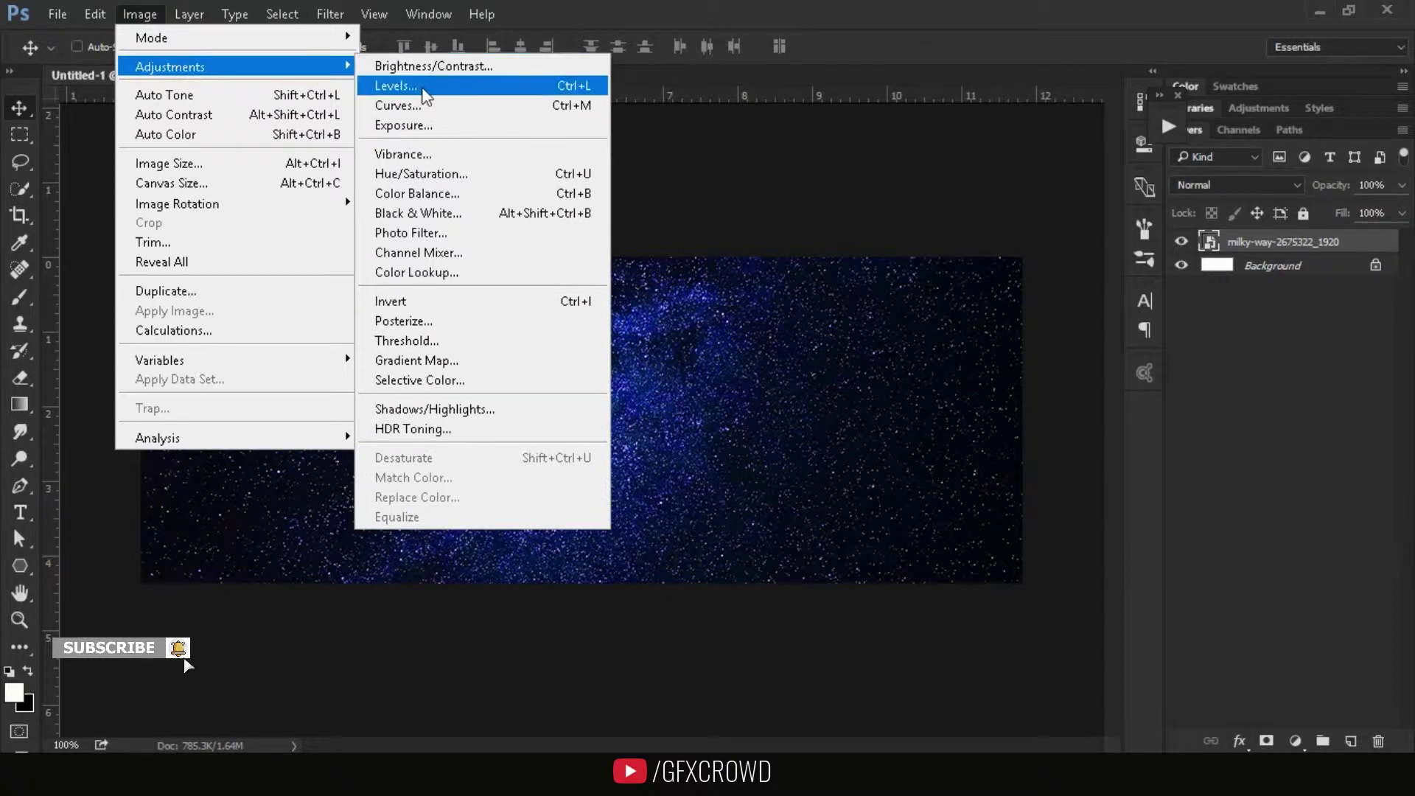
left_click(421, 86)
left_click_drag(823, 251, 885, 254)
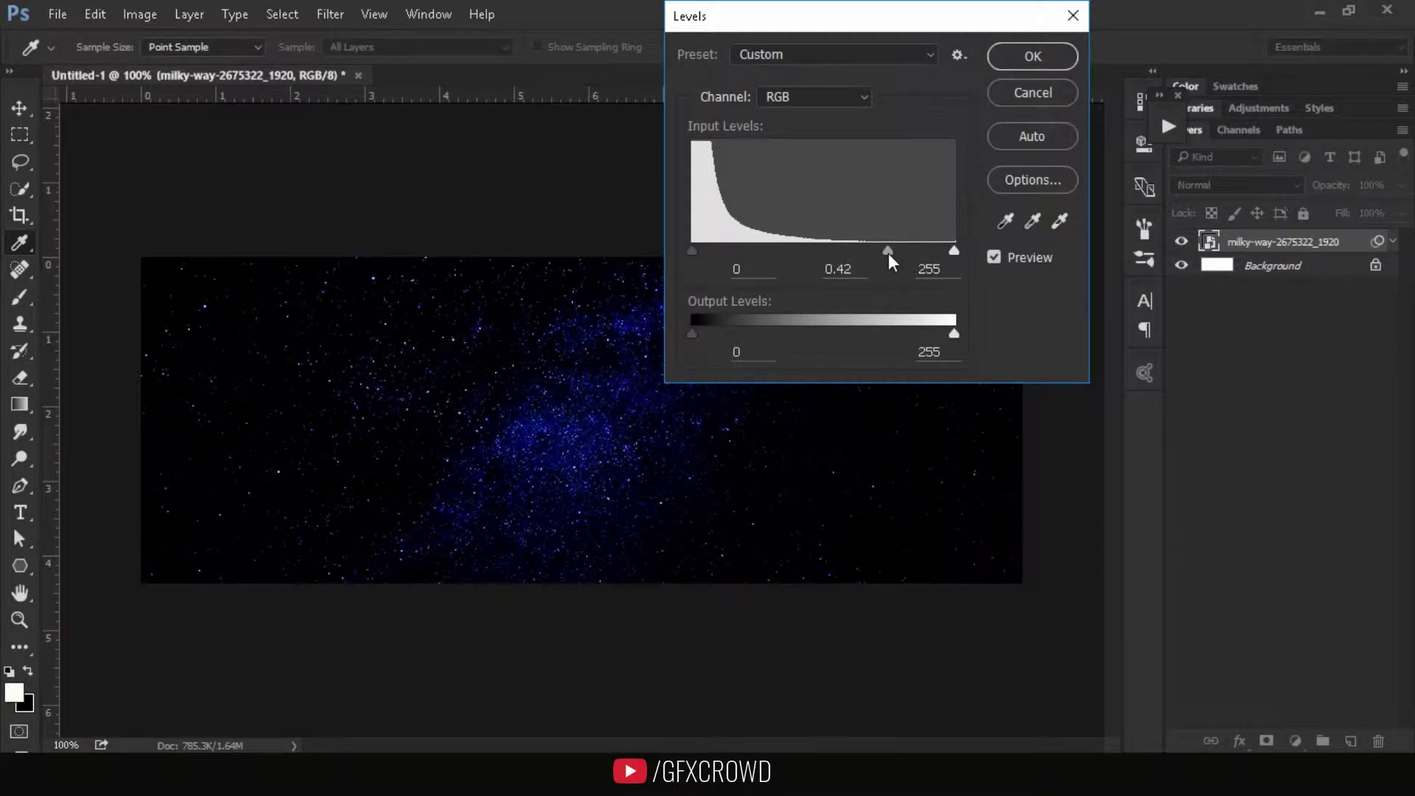
left_click(1032, 56)
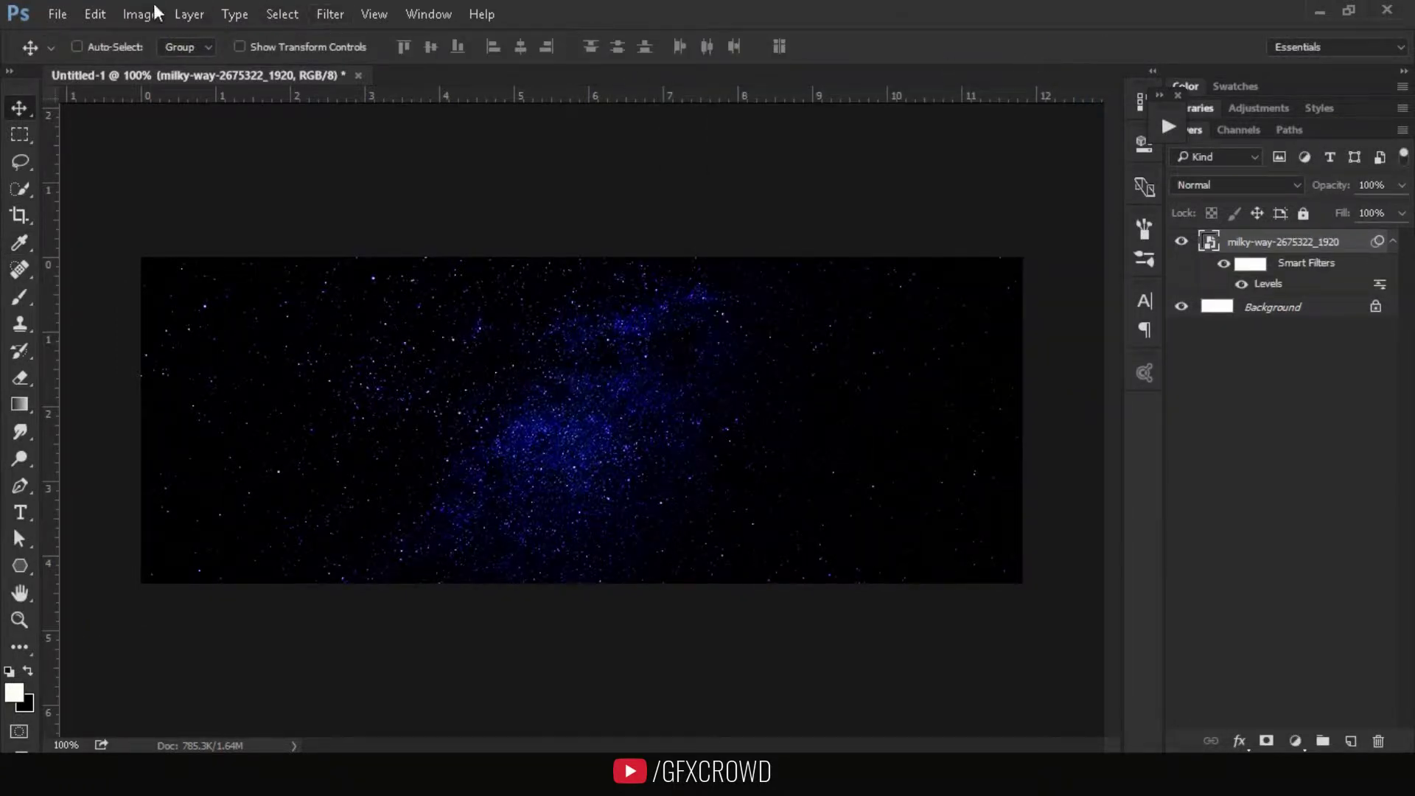
left_click(58, 14)
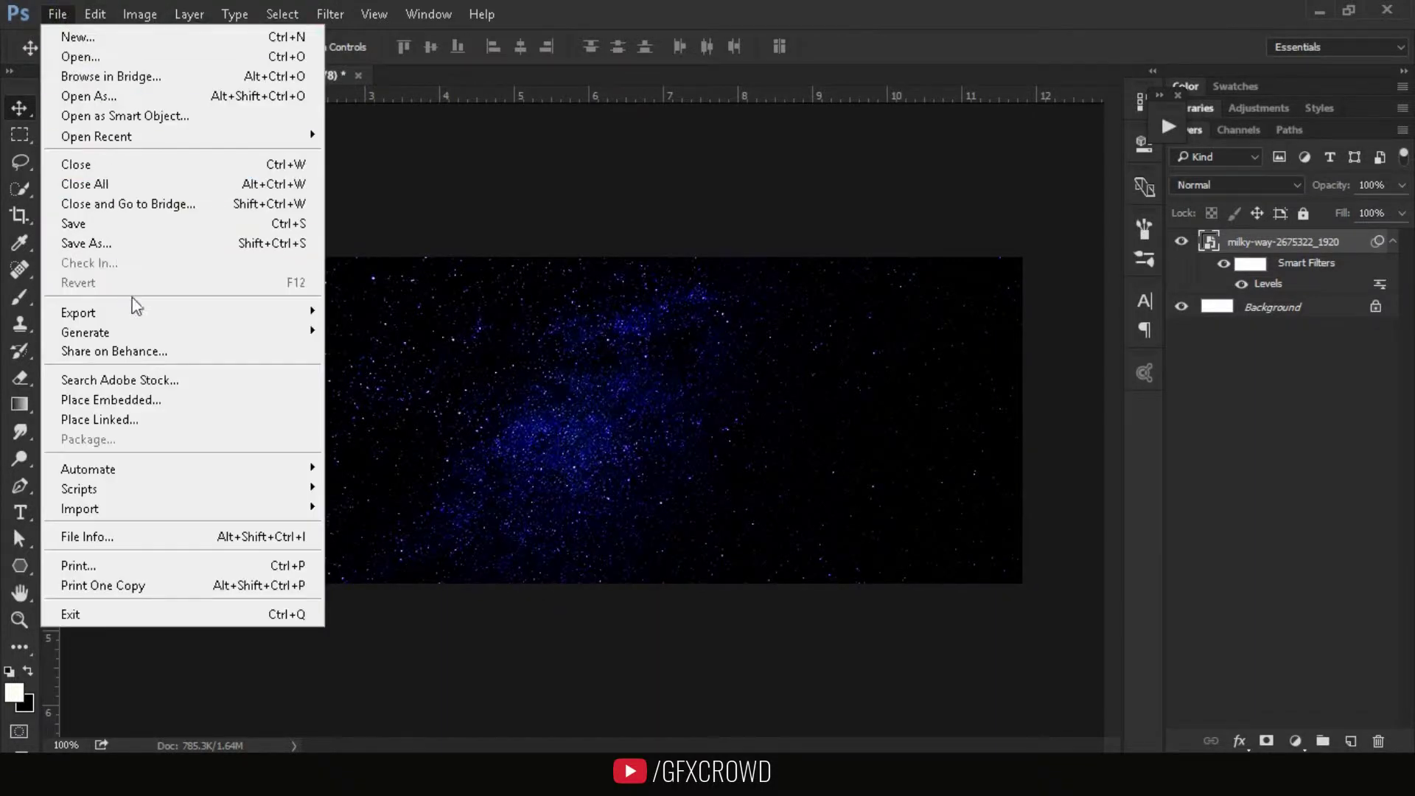
Place the mosque_PNG5 image and move it to the banner's right side
left_click(158, 398)
left_click(626, 168)
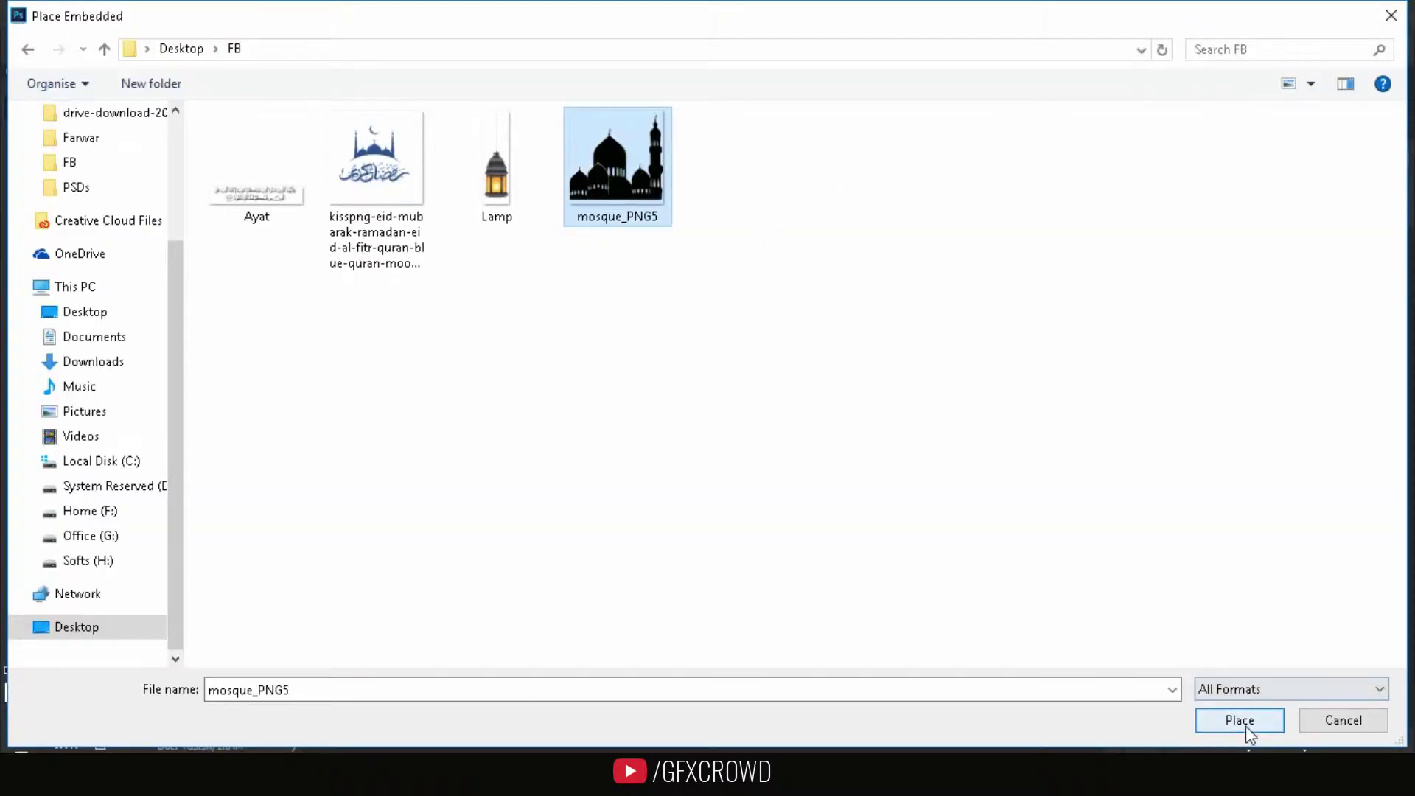
left_click(1247, 728)
left_click_drag(710, 488, 989, 499)
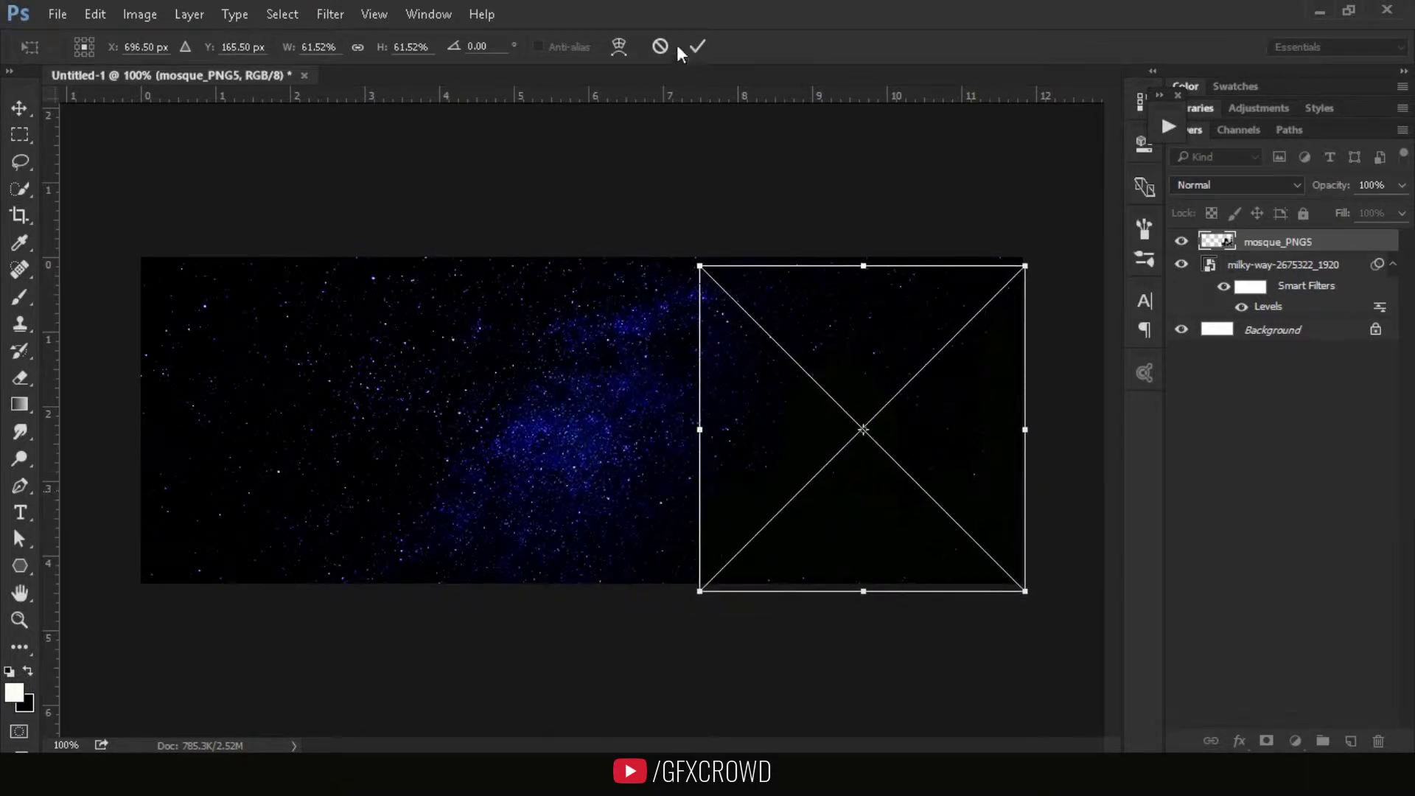
left_click(696, 47)
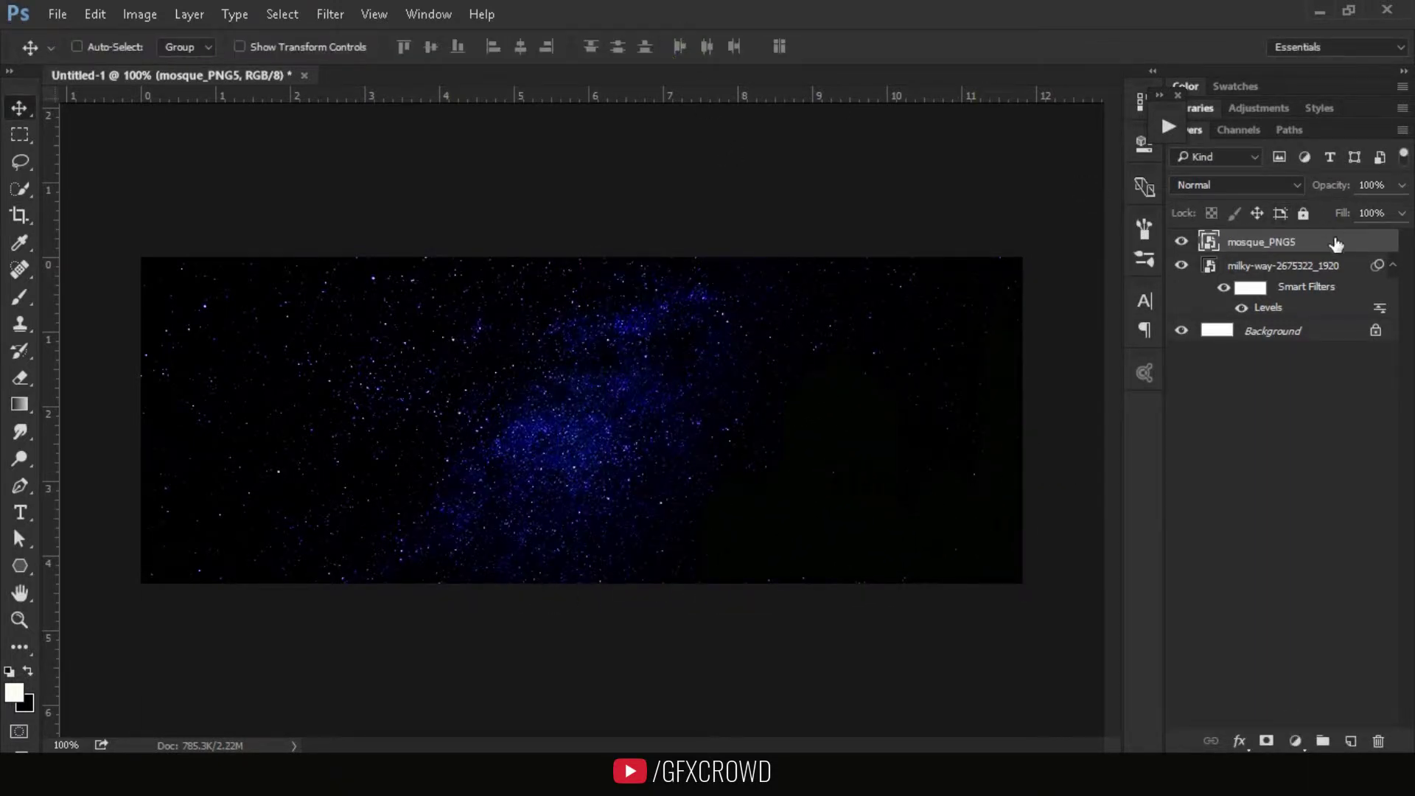
Give the mosque layer a white Stroke outline and nudge it slightly left and down
right_click(1335, 243)
left_click(1098, 115)
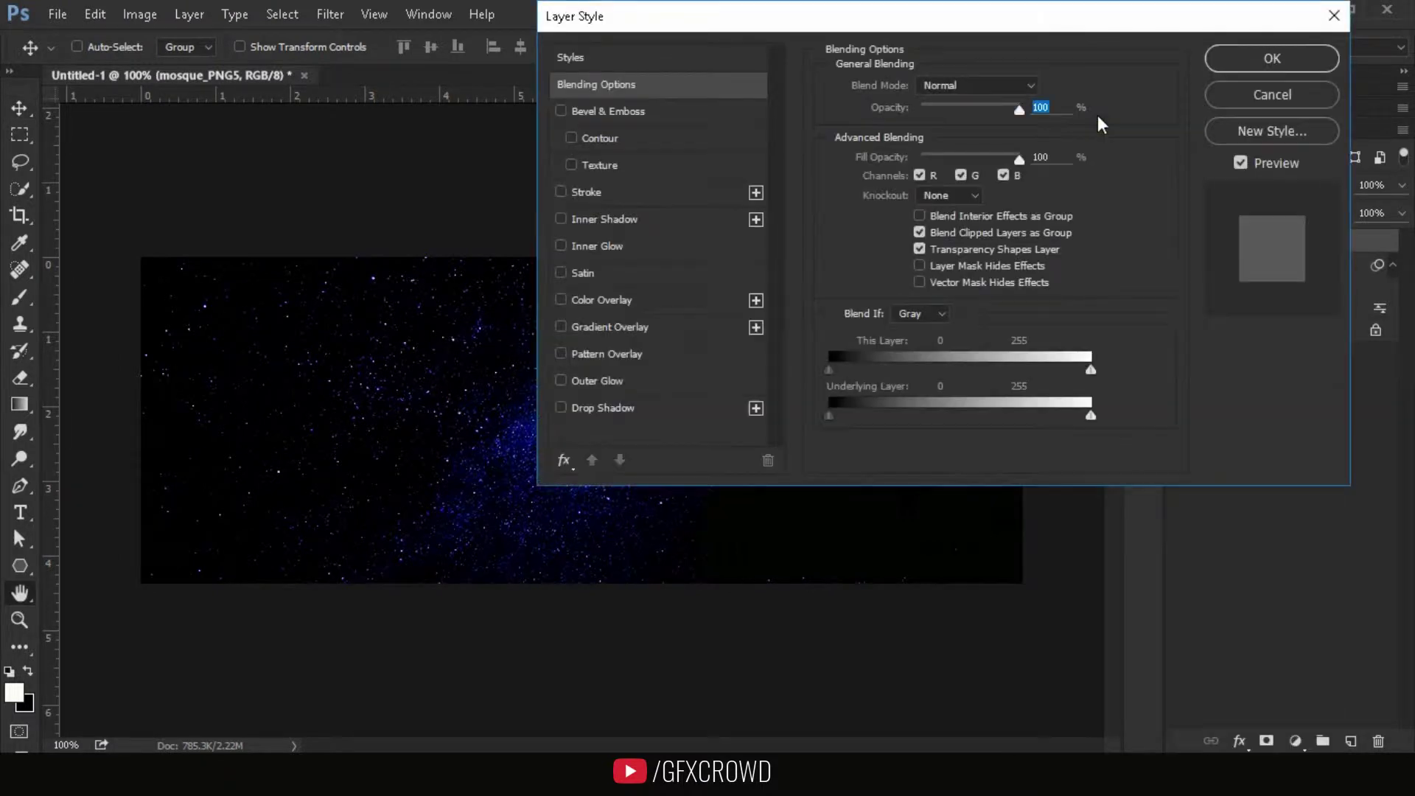
left_click_drag(844, 16, 1194, 18)
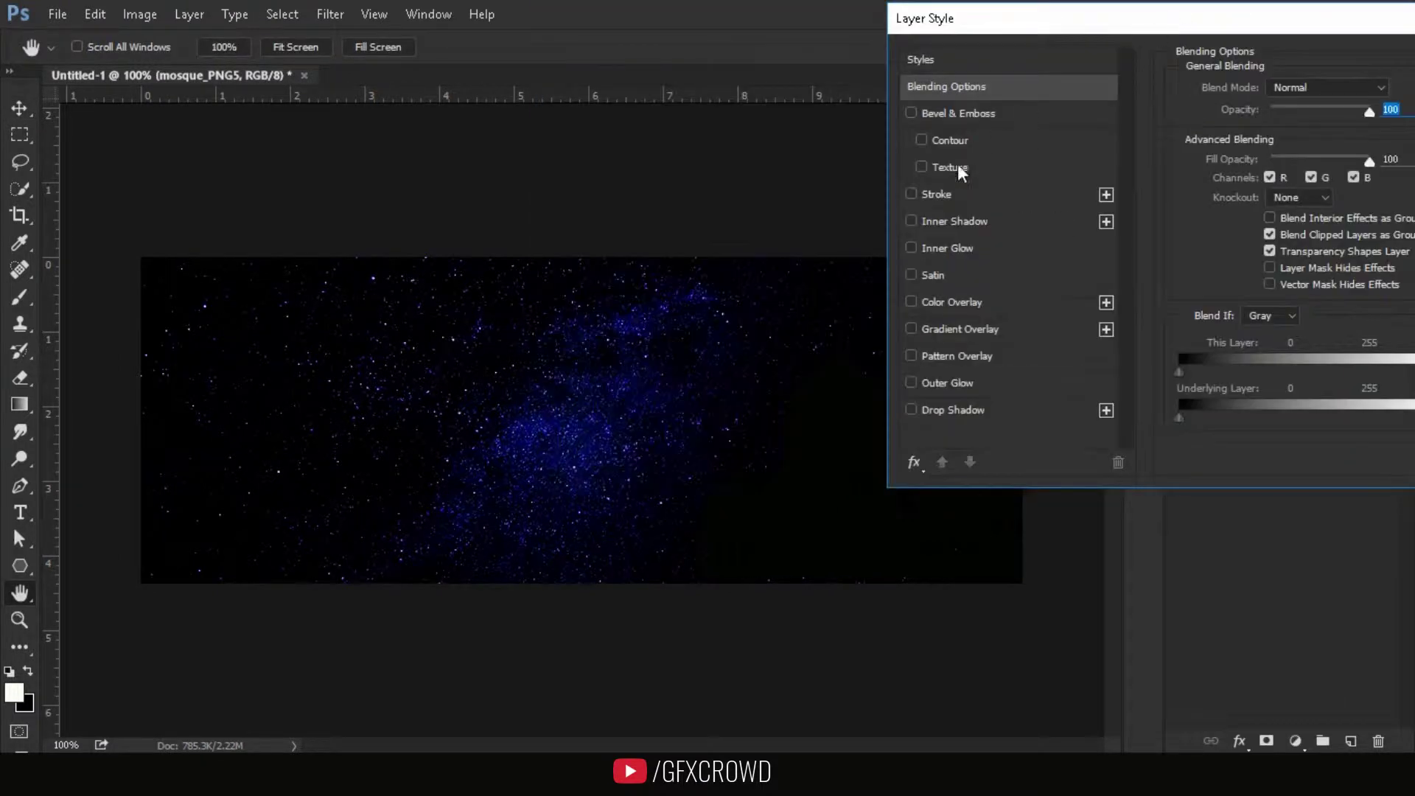
left_click(912, 195)
left_click_drag(1193, 18, 829, 18)
left_click(1252, 57)
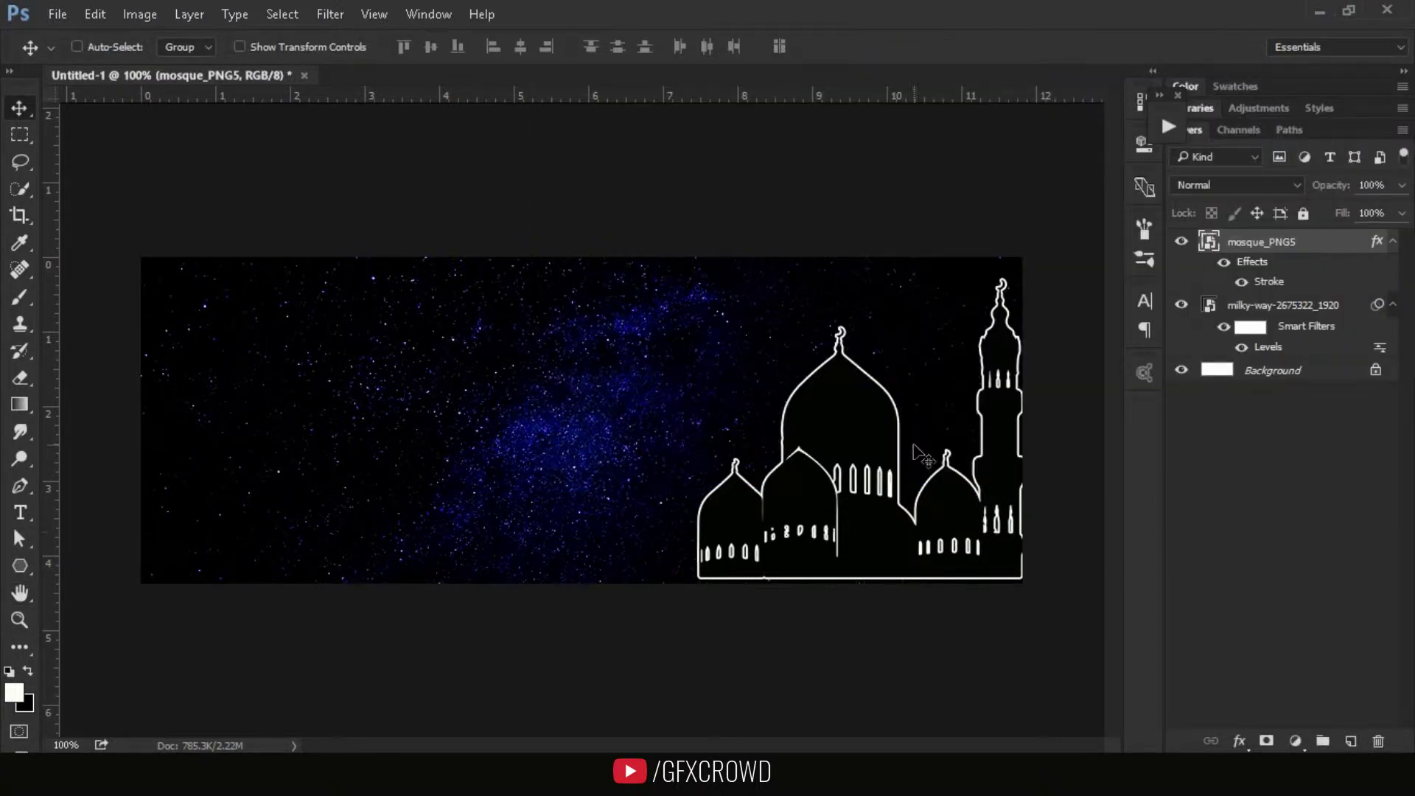
left_click_drag(914, 540, 903, 547)
left_click(58, 14)
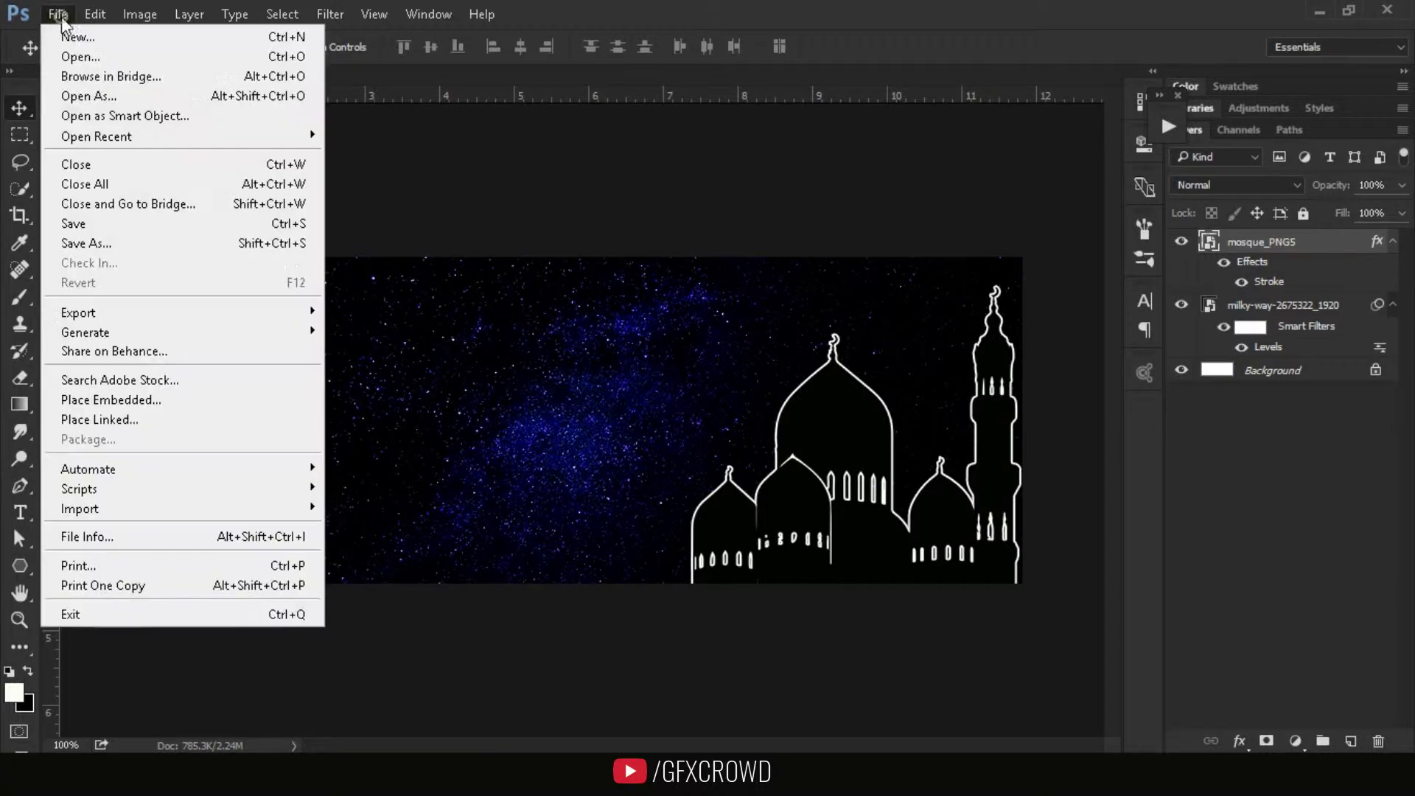
Place the blue Ramadan Kareem calligraphy image and move it above the canvas centre
left_click(159, 398)
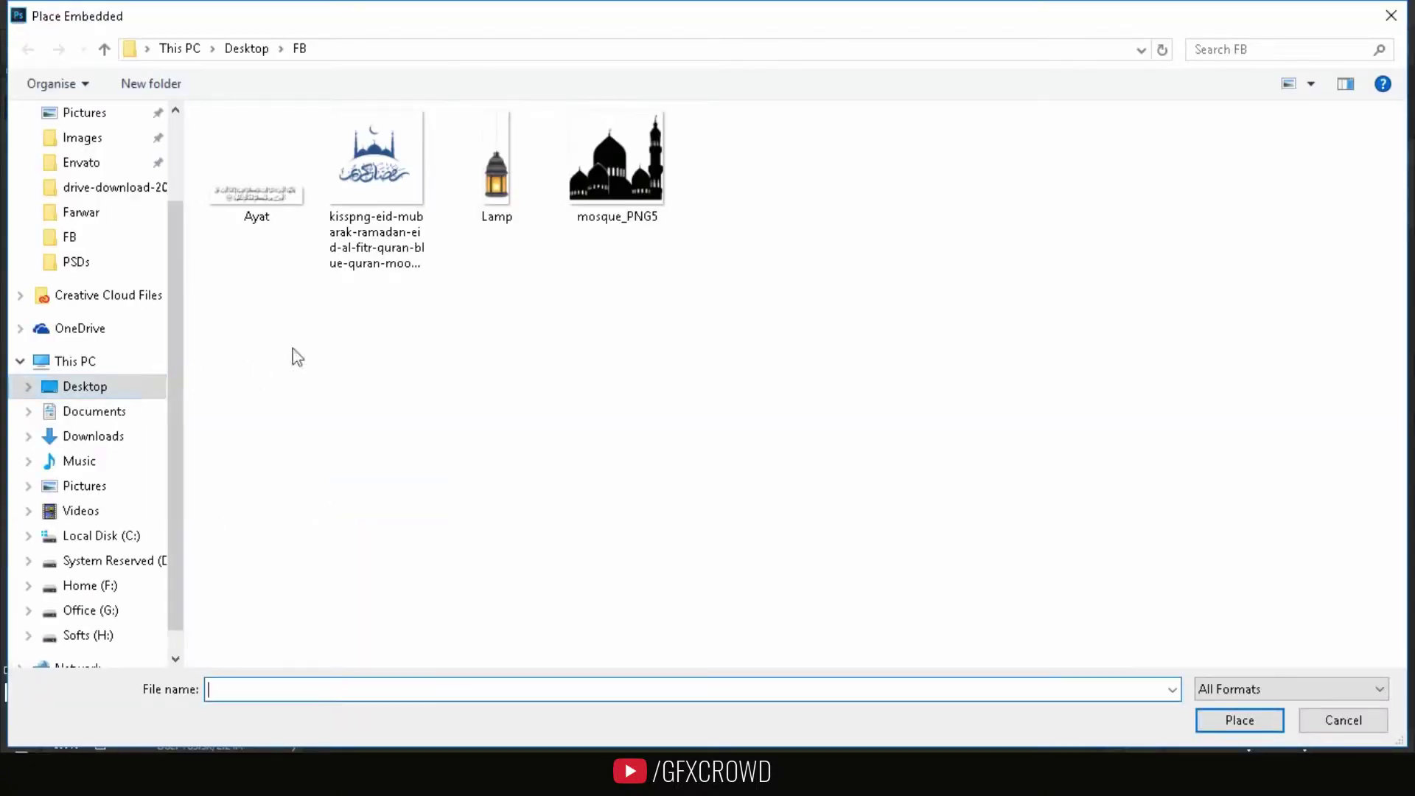
left_click(381, 205)
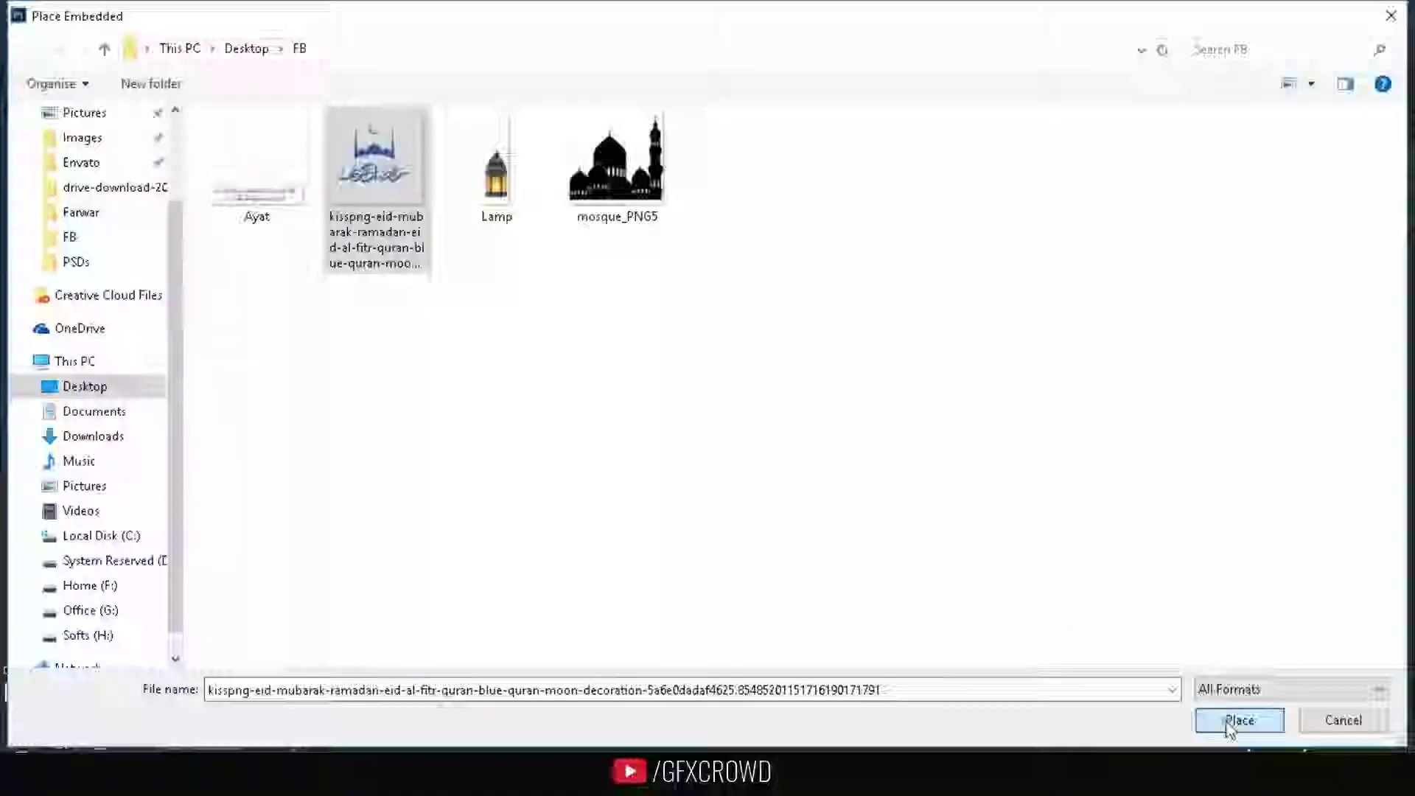
left_click(1230, 722)
left_click_drag(630, 451, 645, 415)
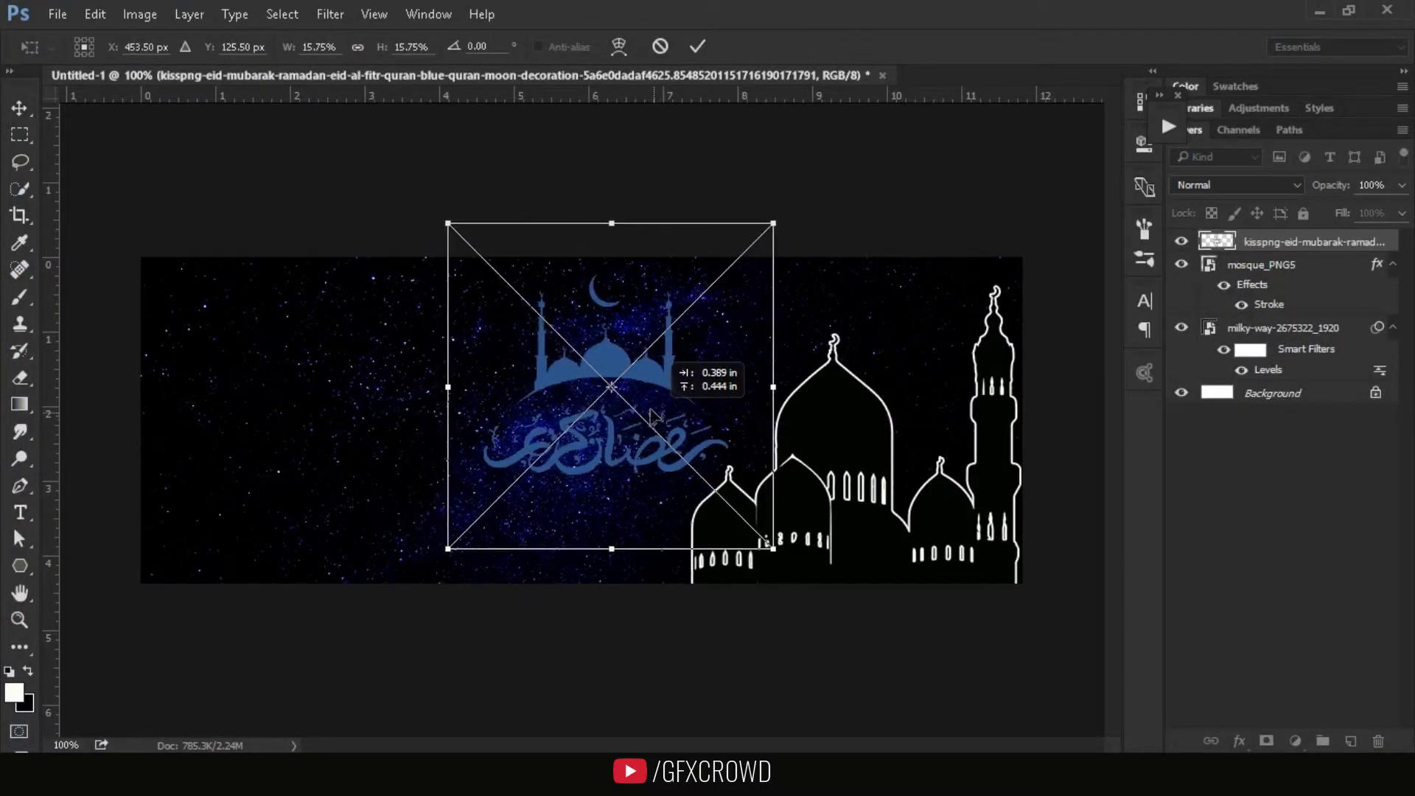
left_click_drag(645, 411, 643, 408)
left_click(696, 47)
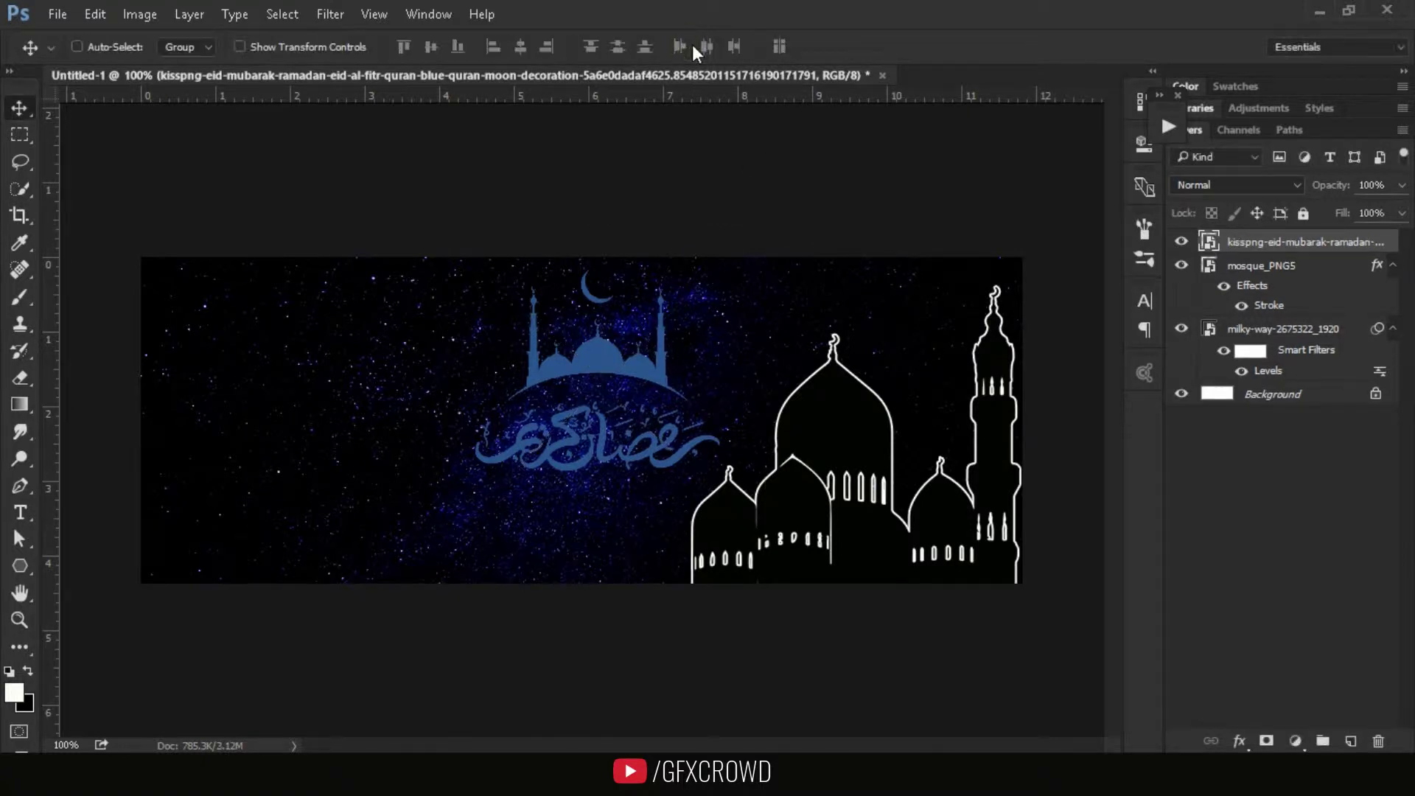
Centre the calligraphy horizontally on the canvas using a whole-canvas selection, then deselect
left_click(282, 14)
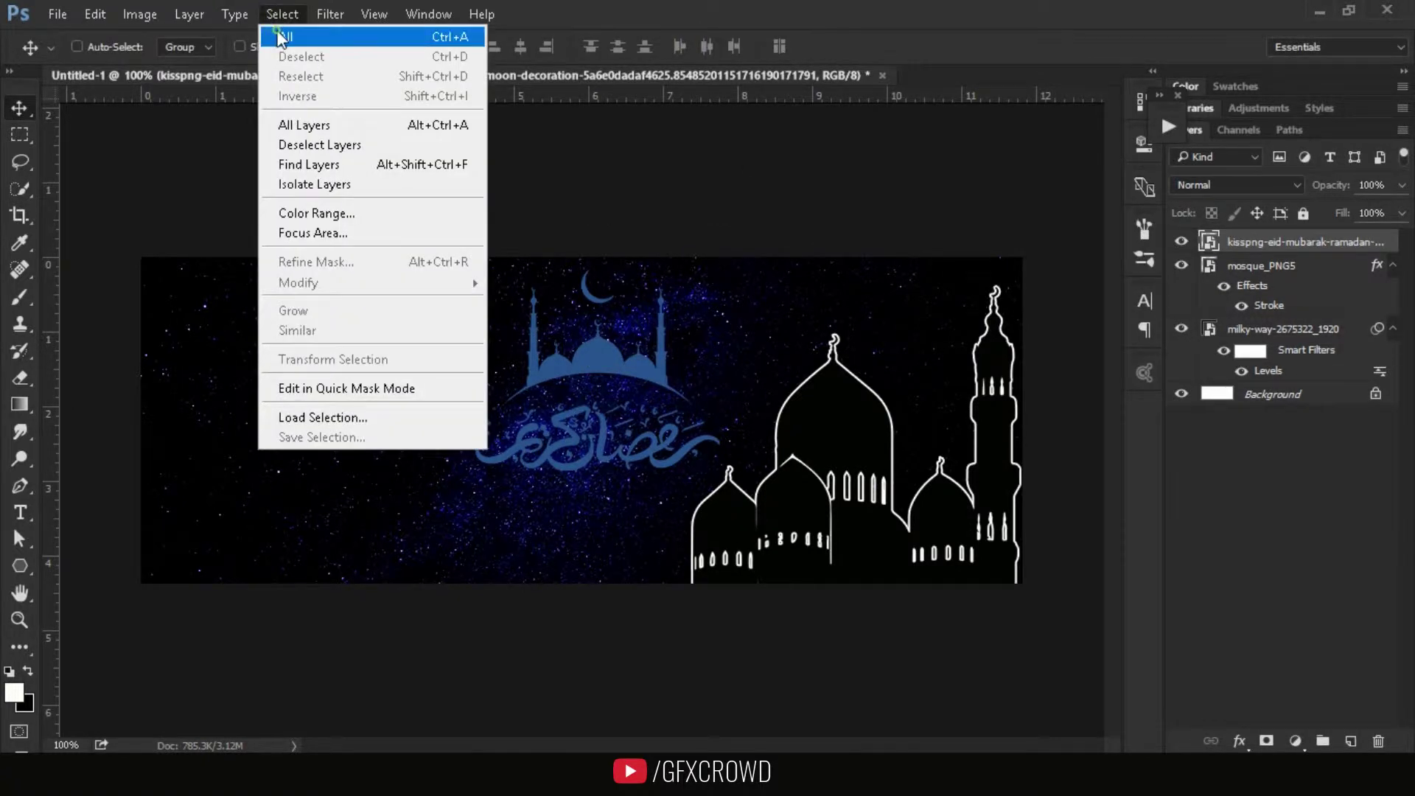
left_click(281, 34)
left_click(525, 51)
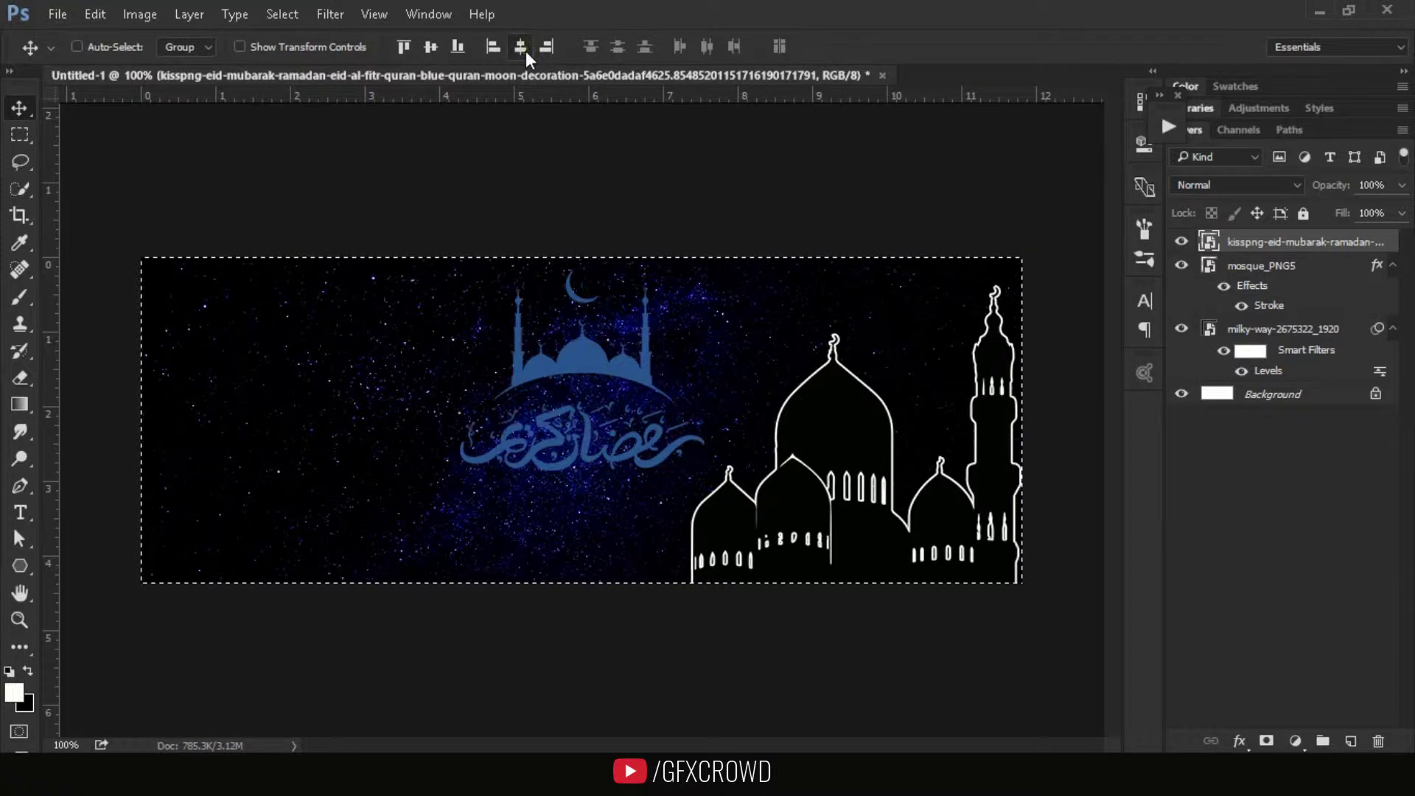
left_click(280, 15)
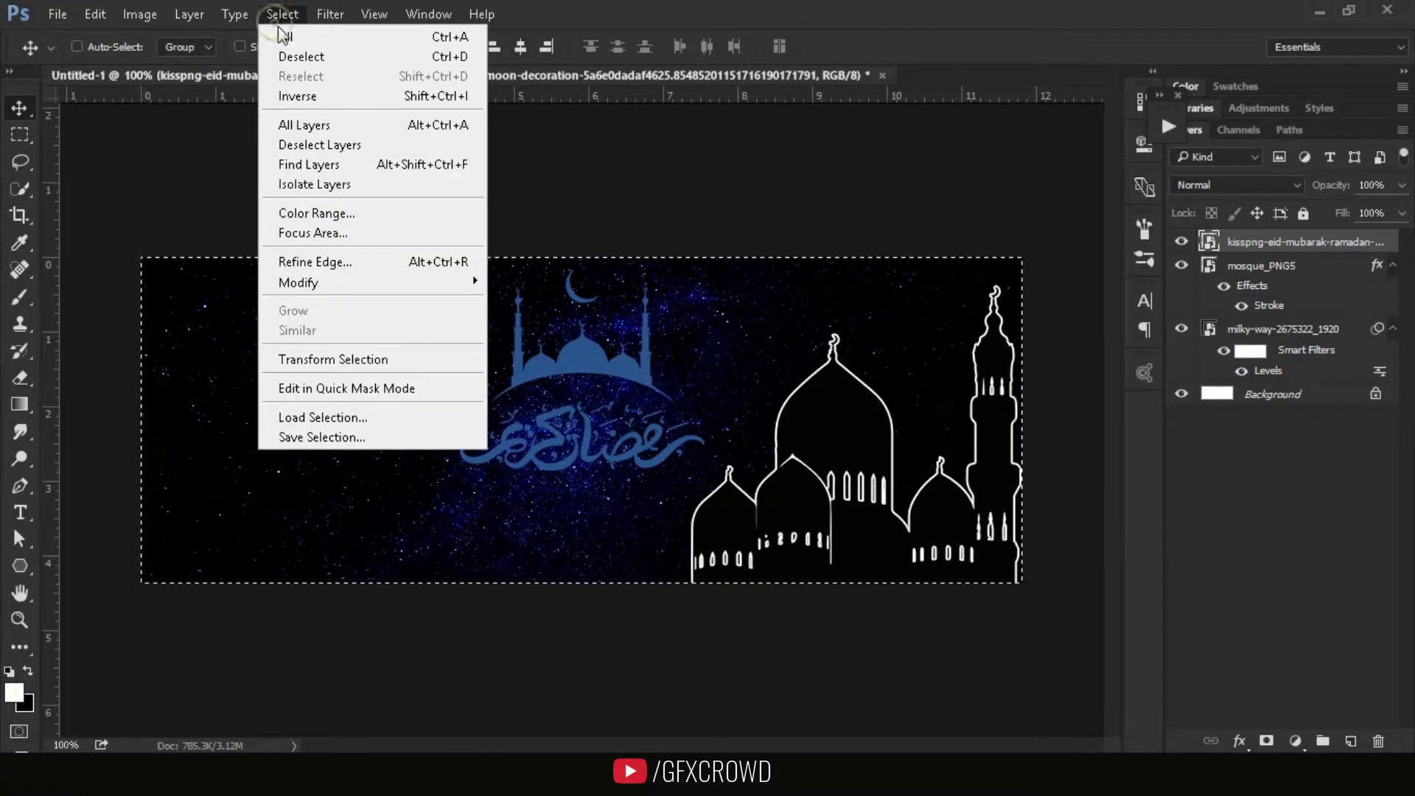
left_click(301, 63)
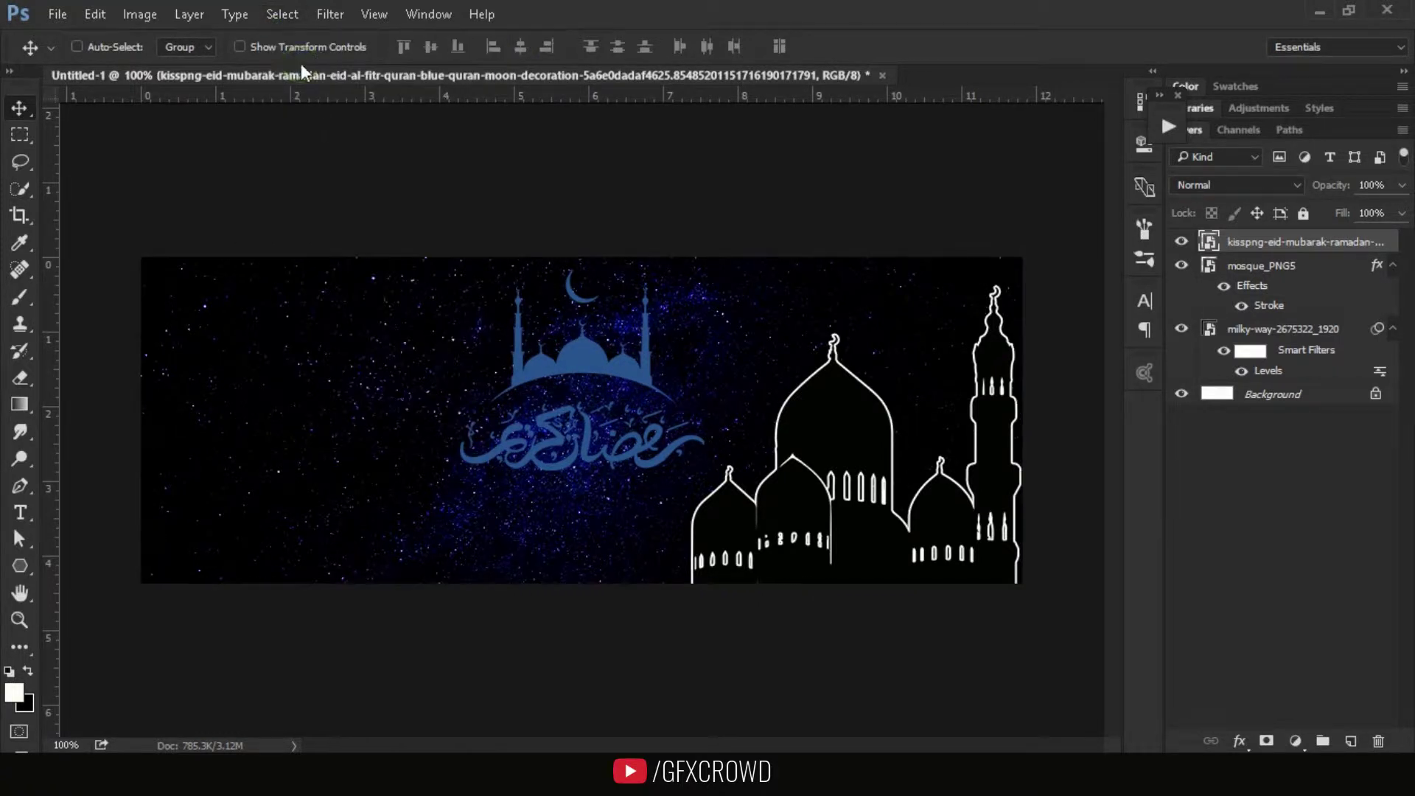
right_click(1354, 246)
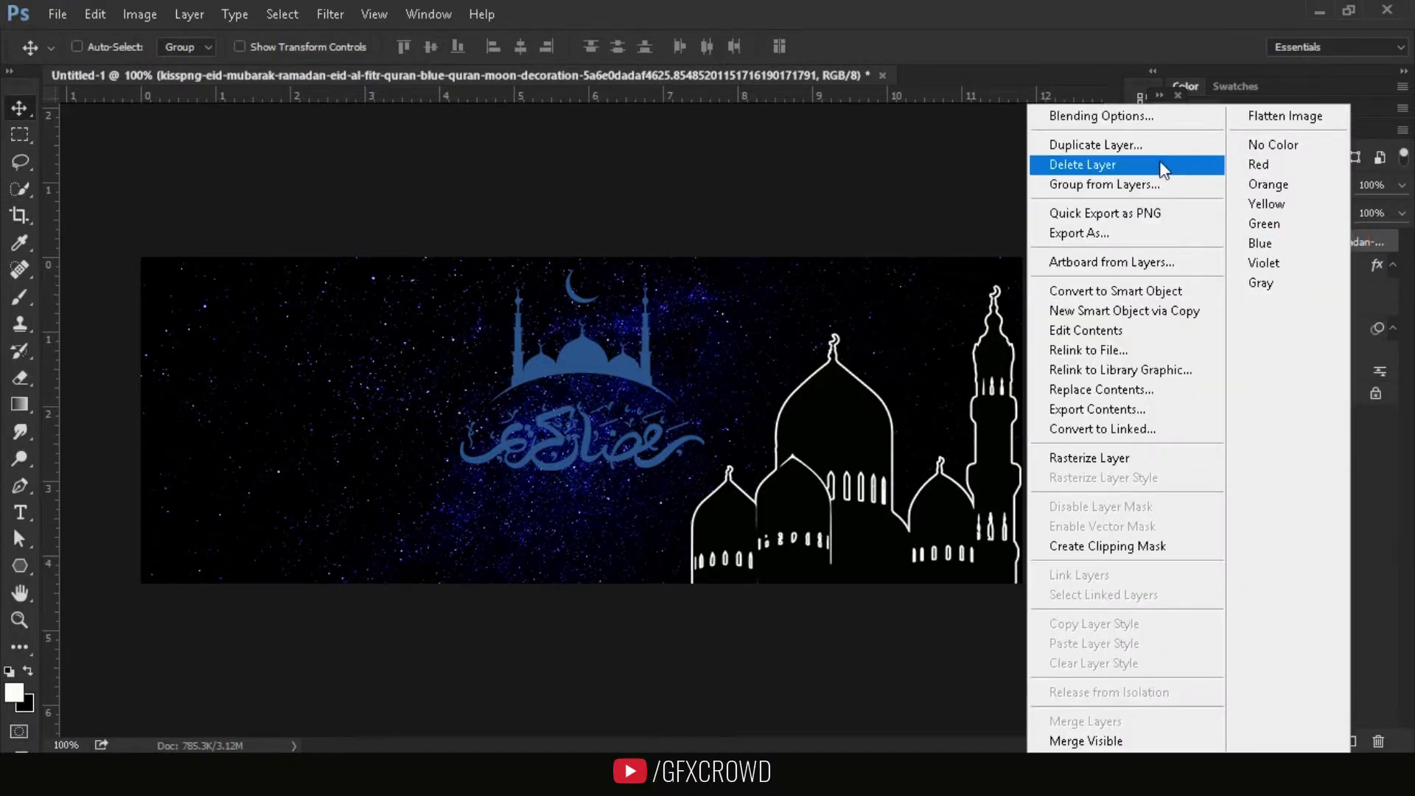
left_click(1129, 120)
Give the calligraphy a white Stroke, orange Color Overlay, and 40 px Outer Glow with 2% spread
left_click_drag(667, 55, 1087, 9)
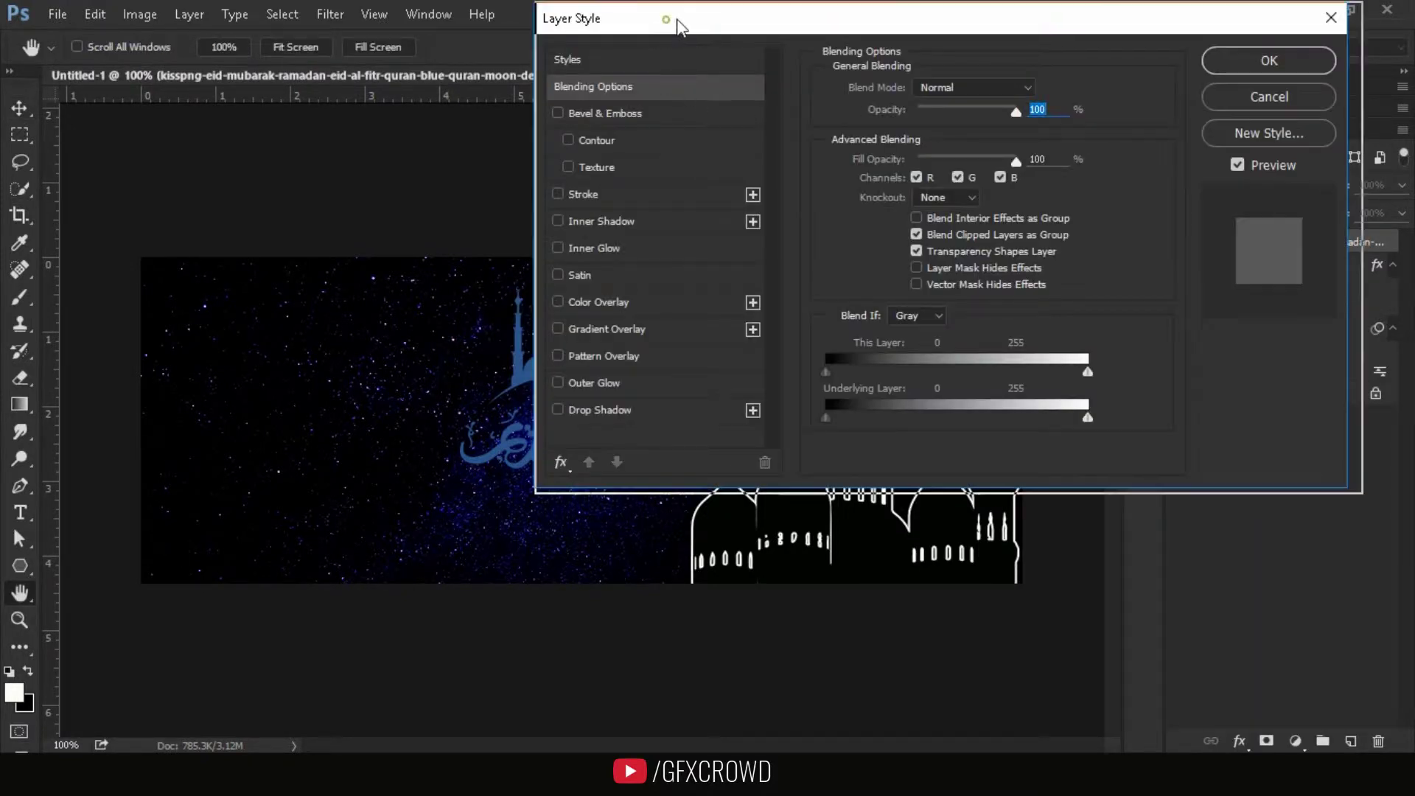
left_click(974, 192)
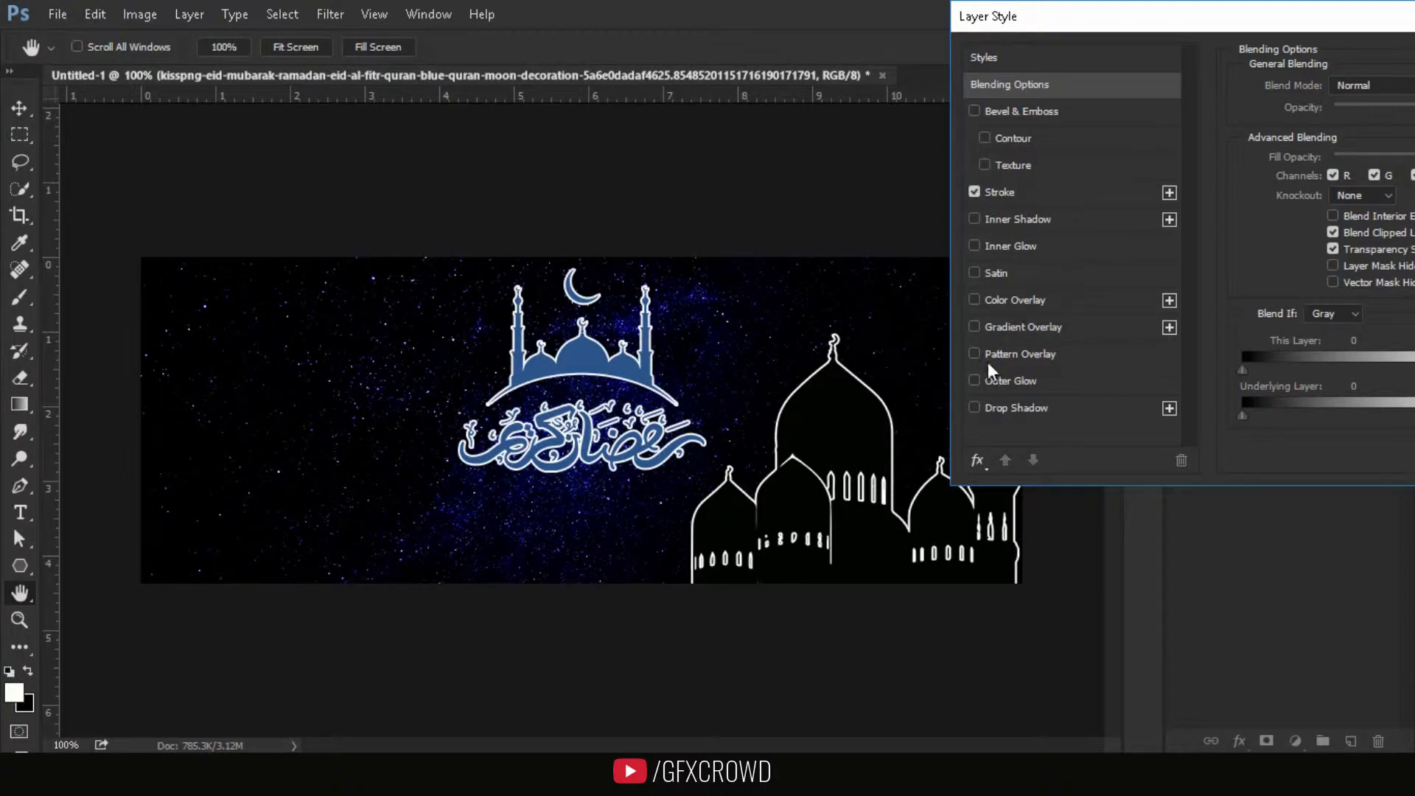
left_click(974, 300)
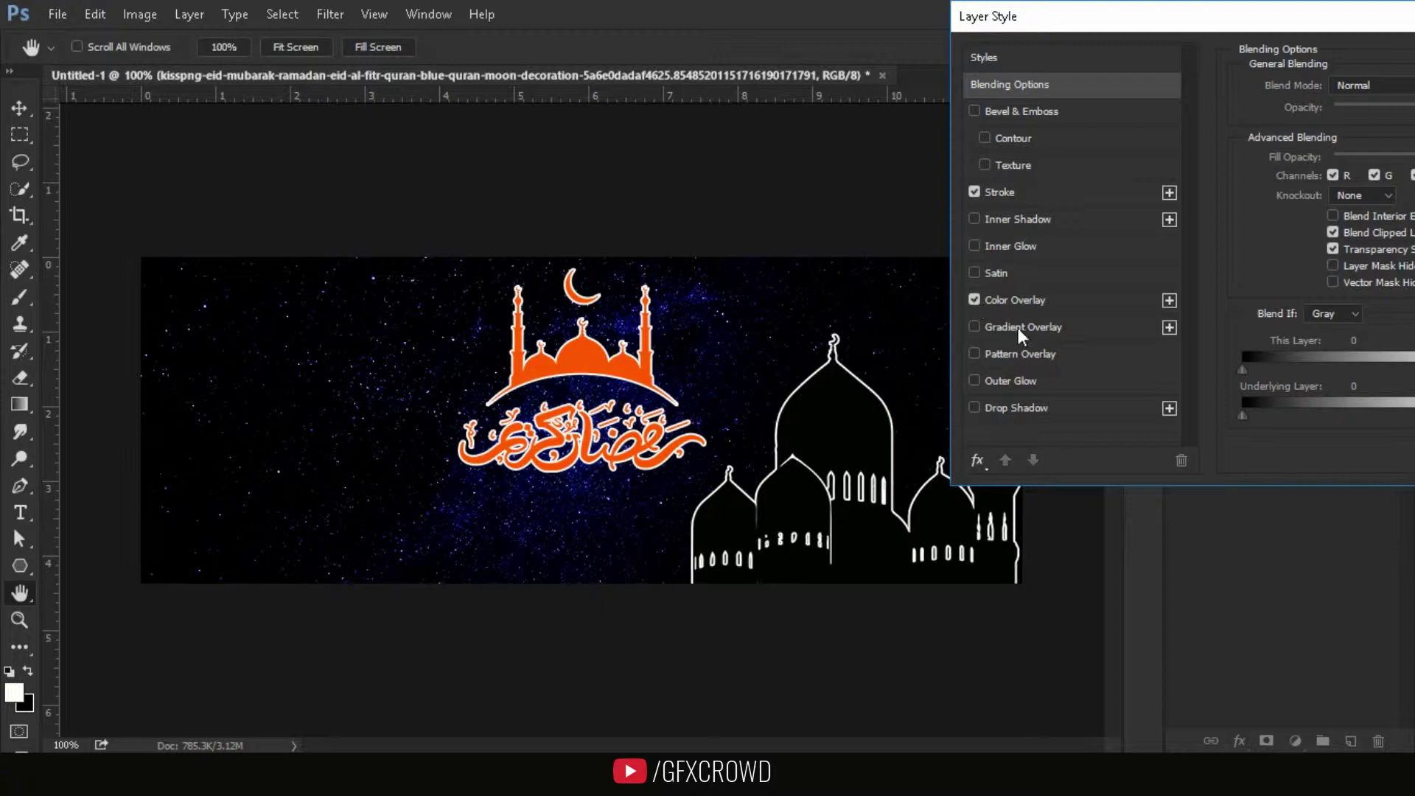
left_click(974, 380)
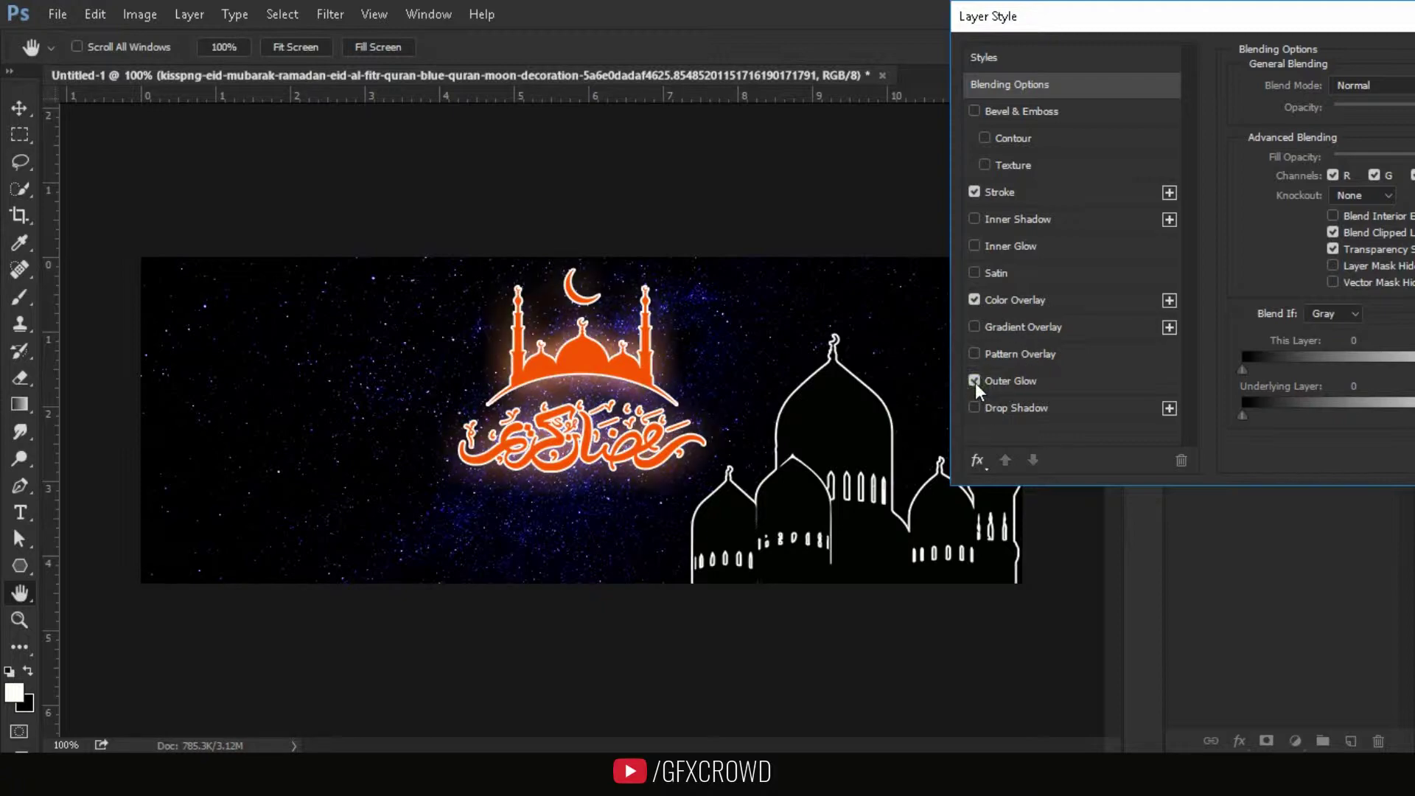
left_click(1039, 378)
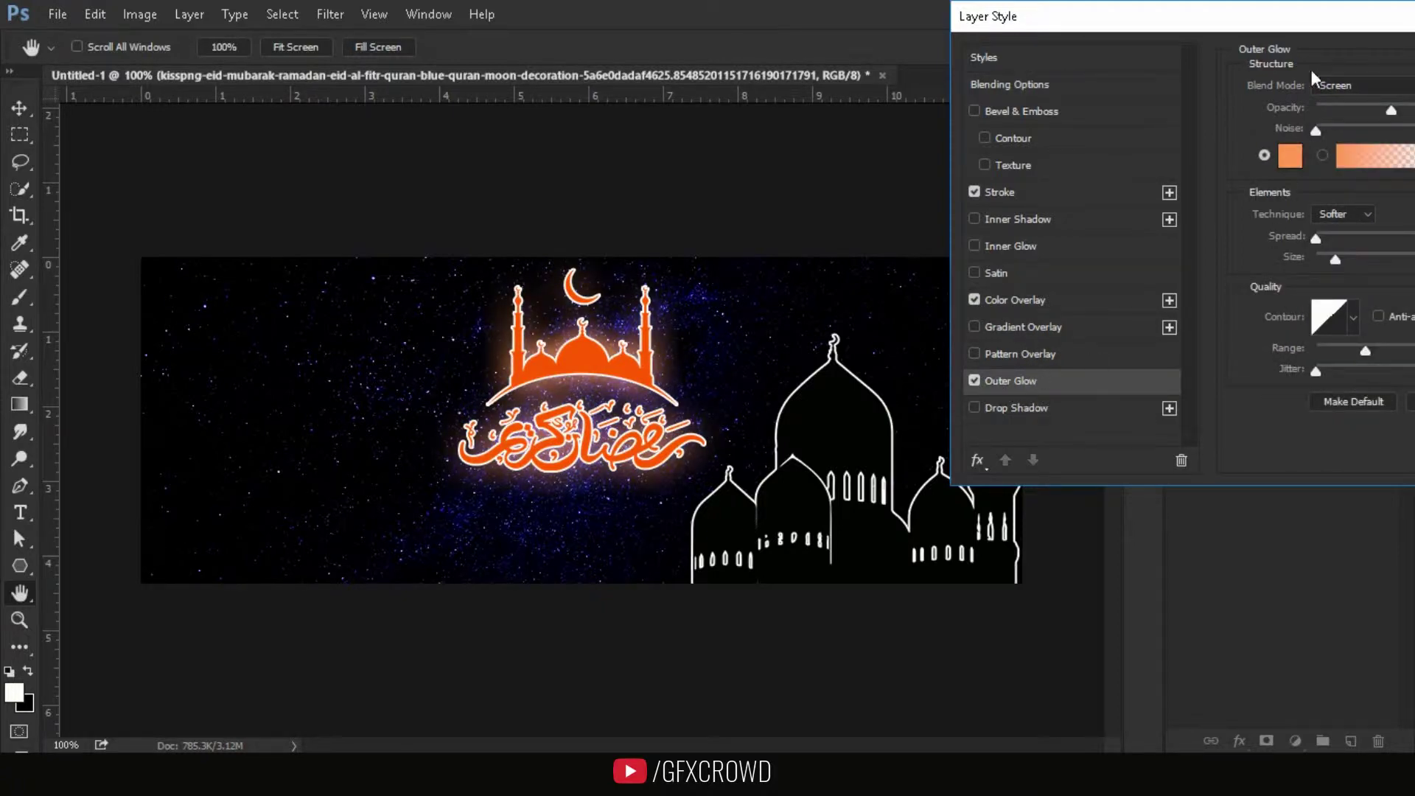
left_click_drag(1271, 27, 1122, 2)
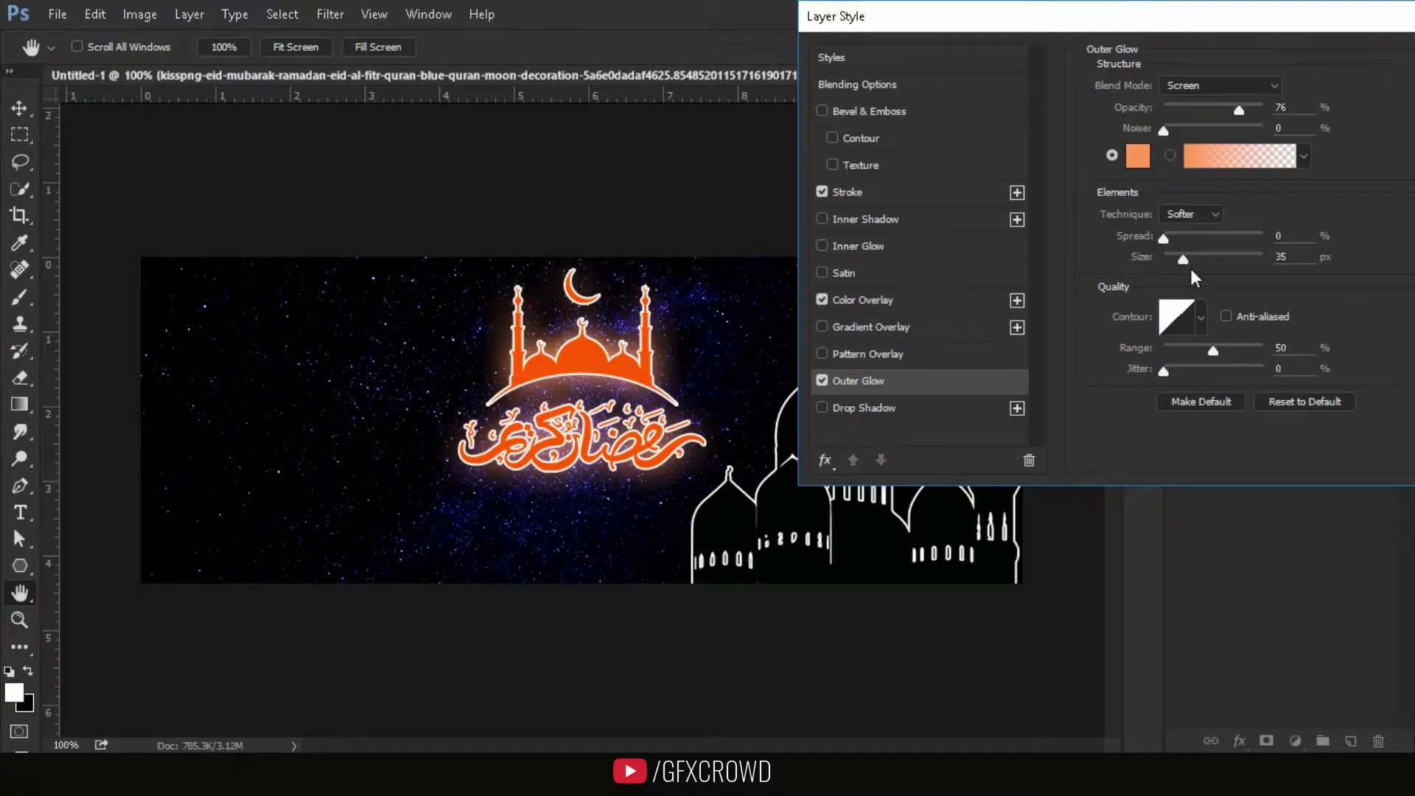
left_click_drag(1183, 263, 1166, 239)
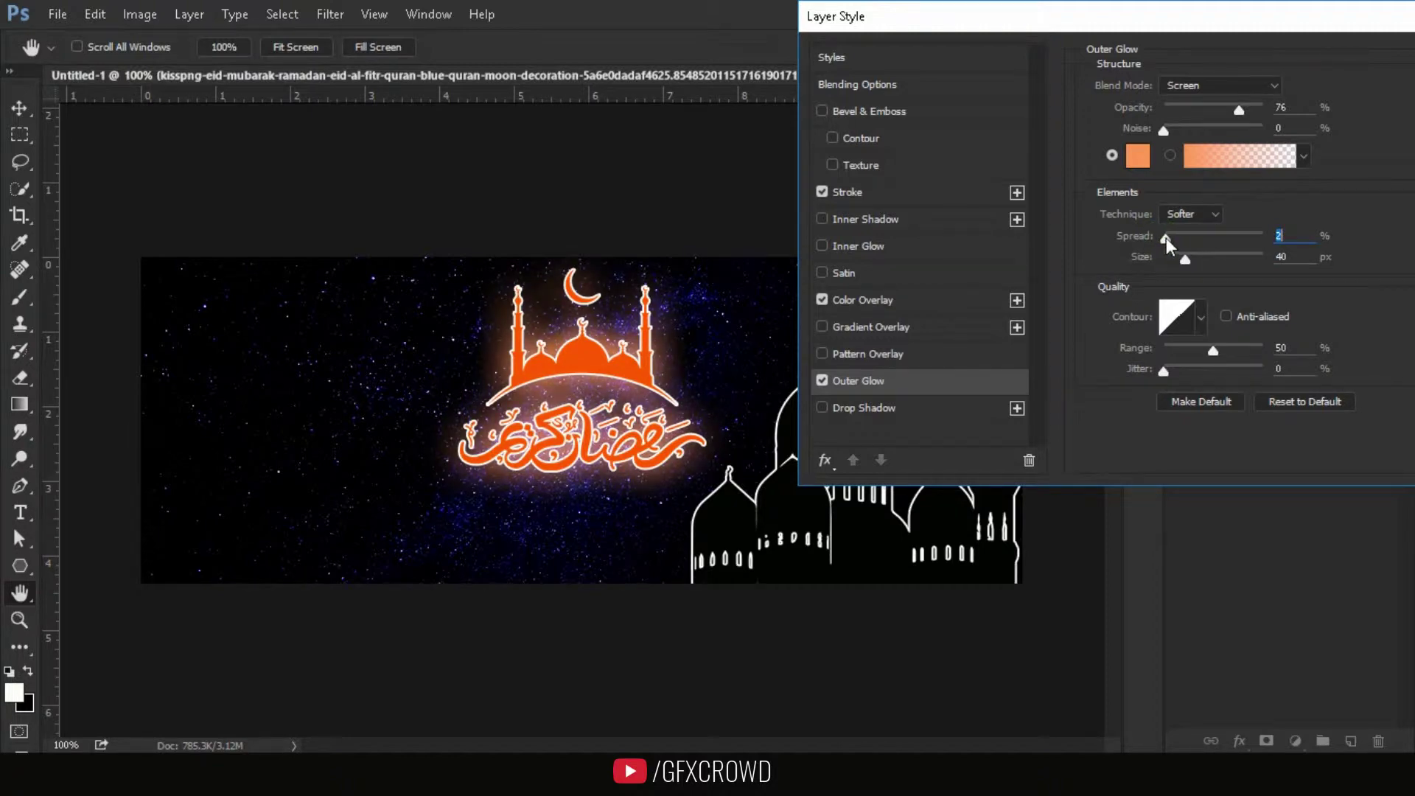
left_click_drag(1172, 28, 904, 28)
left_click(1277, 62)
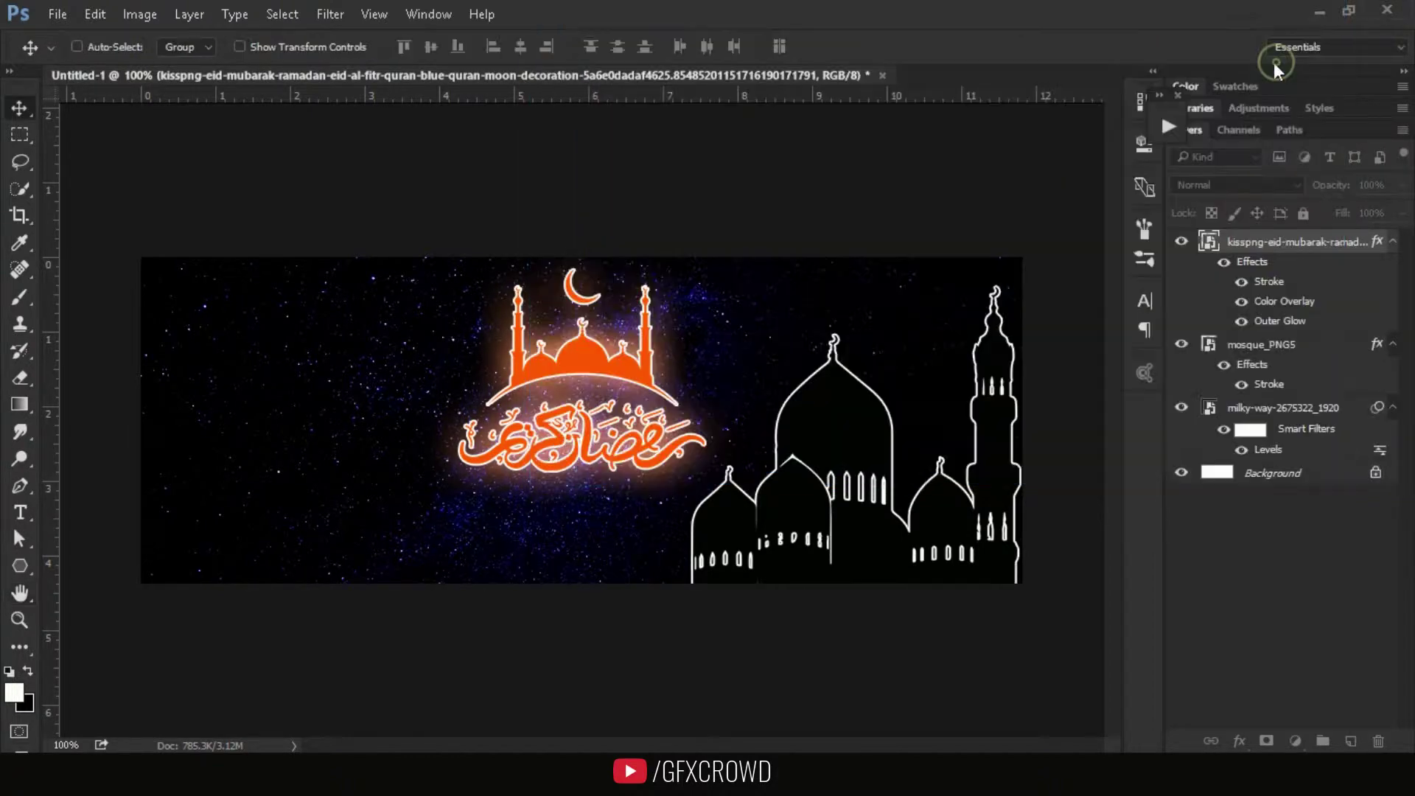
left_click(58, 14)
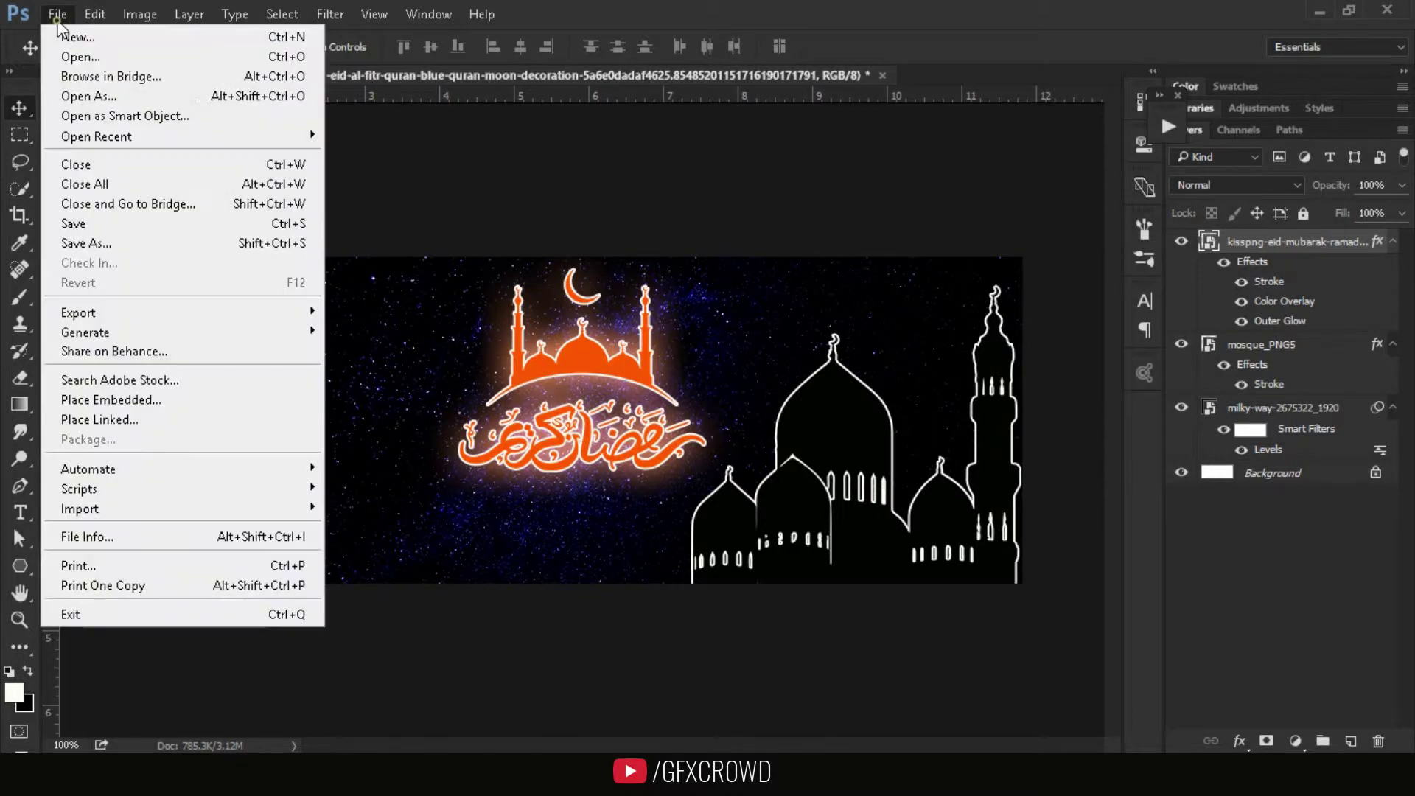
Place the Ayat verse image, shrink it proportionally, and move it to the top-left corner
left_click(139, 398)
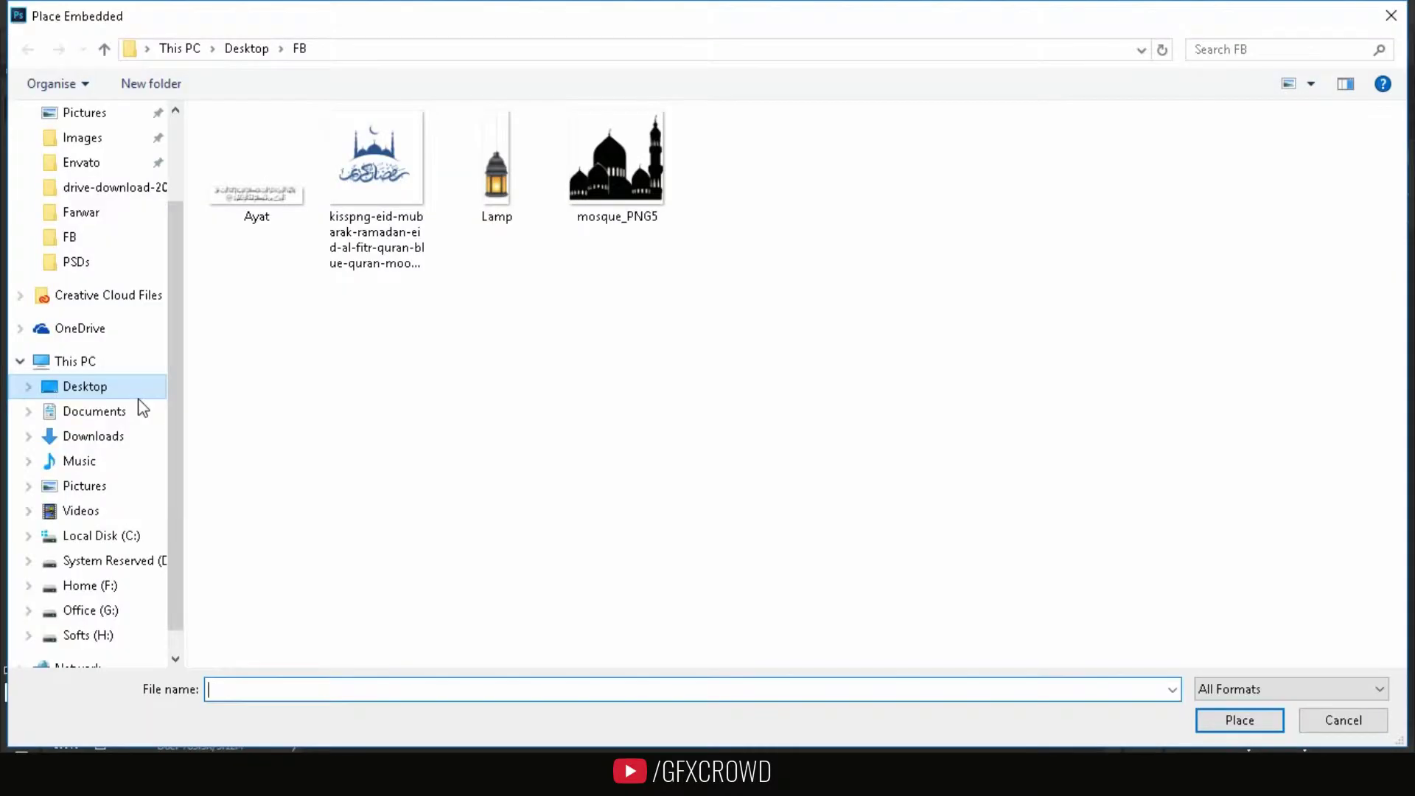
left_click(266, 208)
left_click(1221, 721)
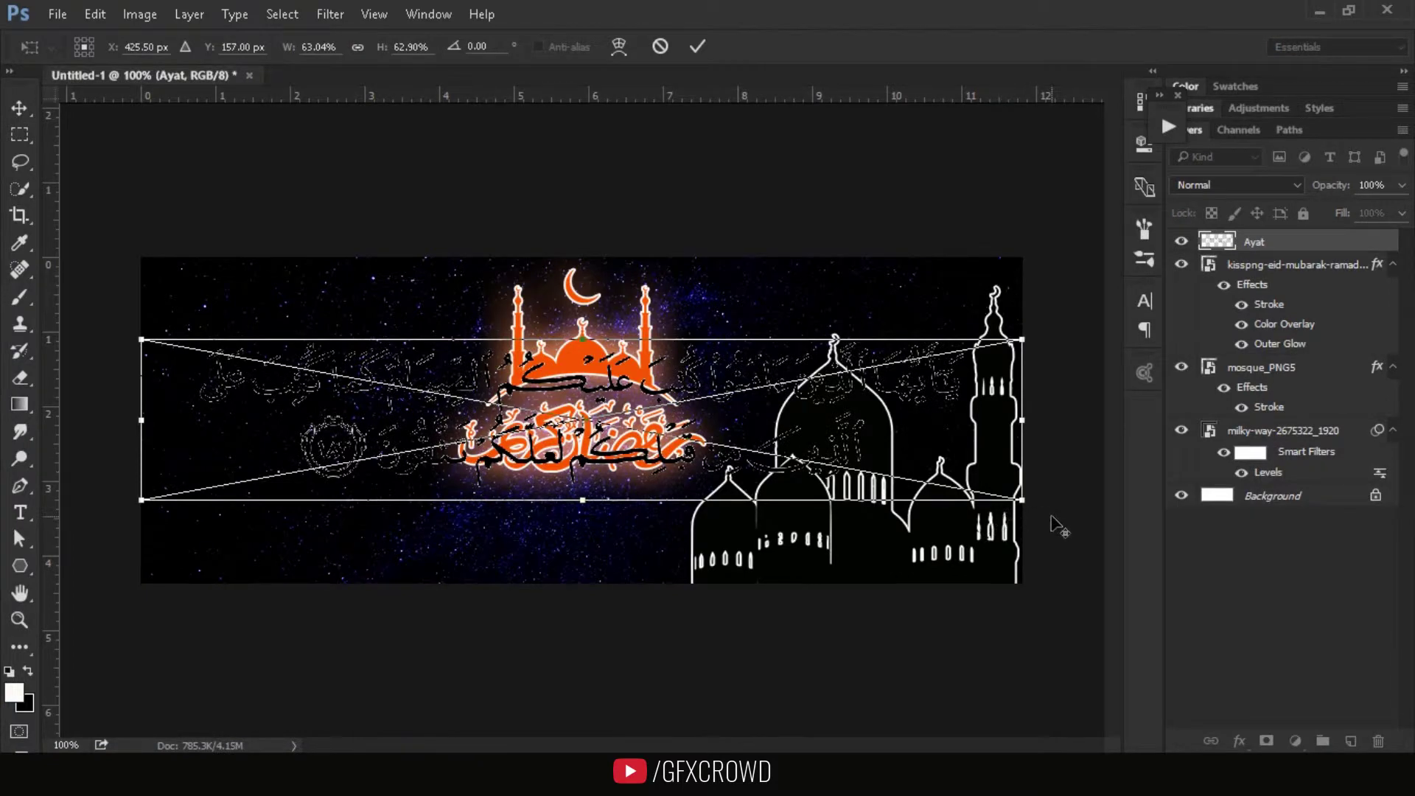
left_click_drag(1023, 501, 769, 435)
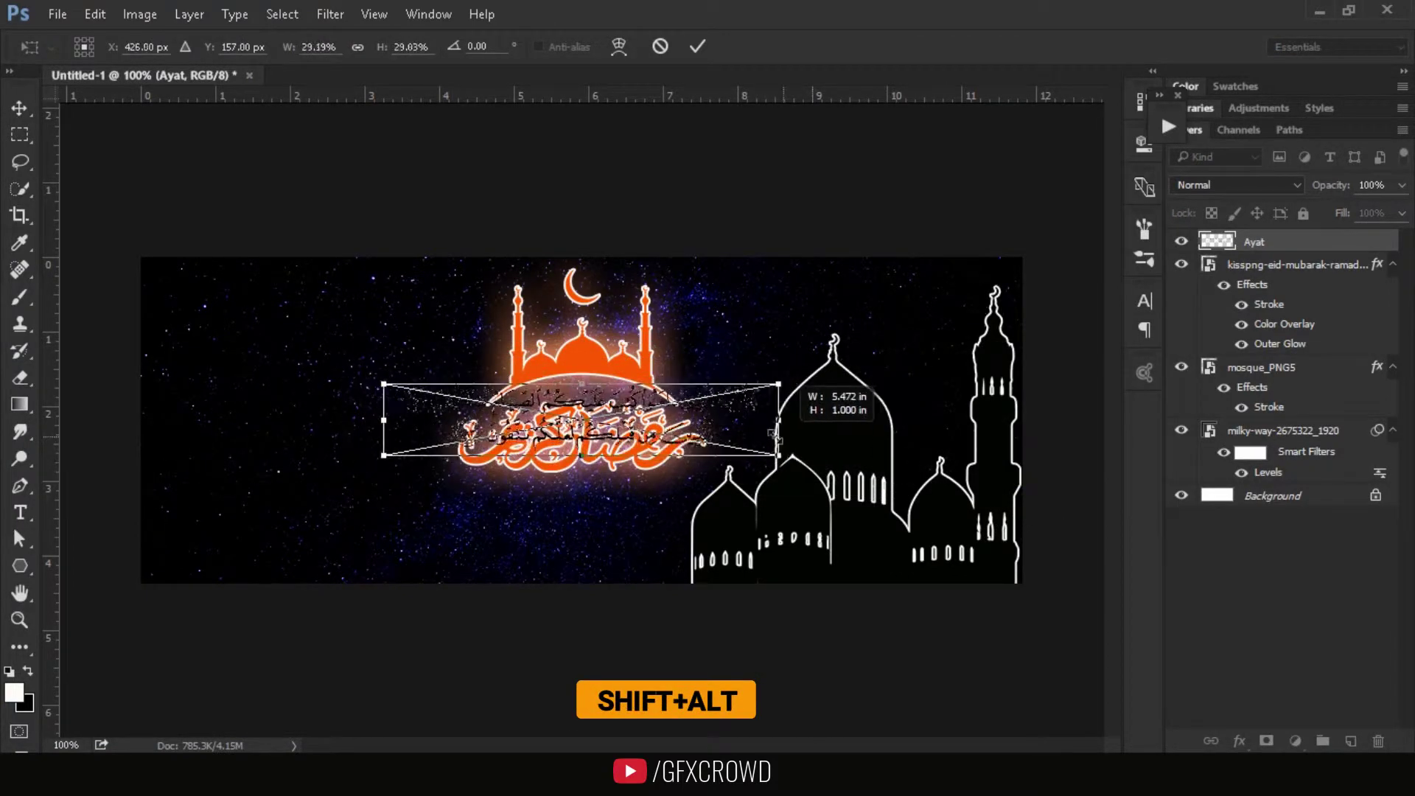
left_click_drag(688, 424, 442, 317)
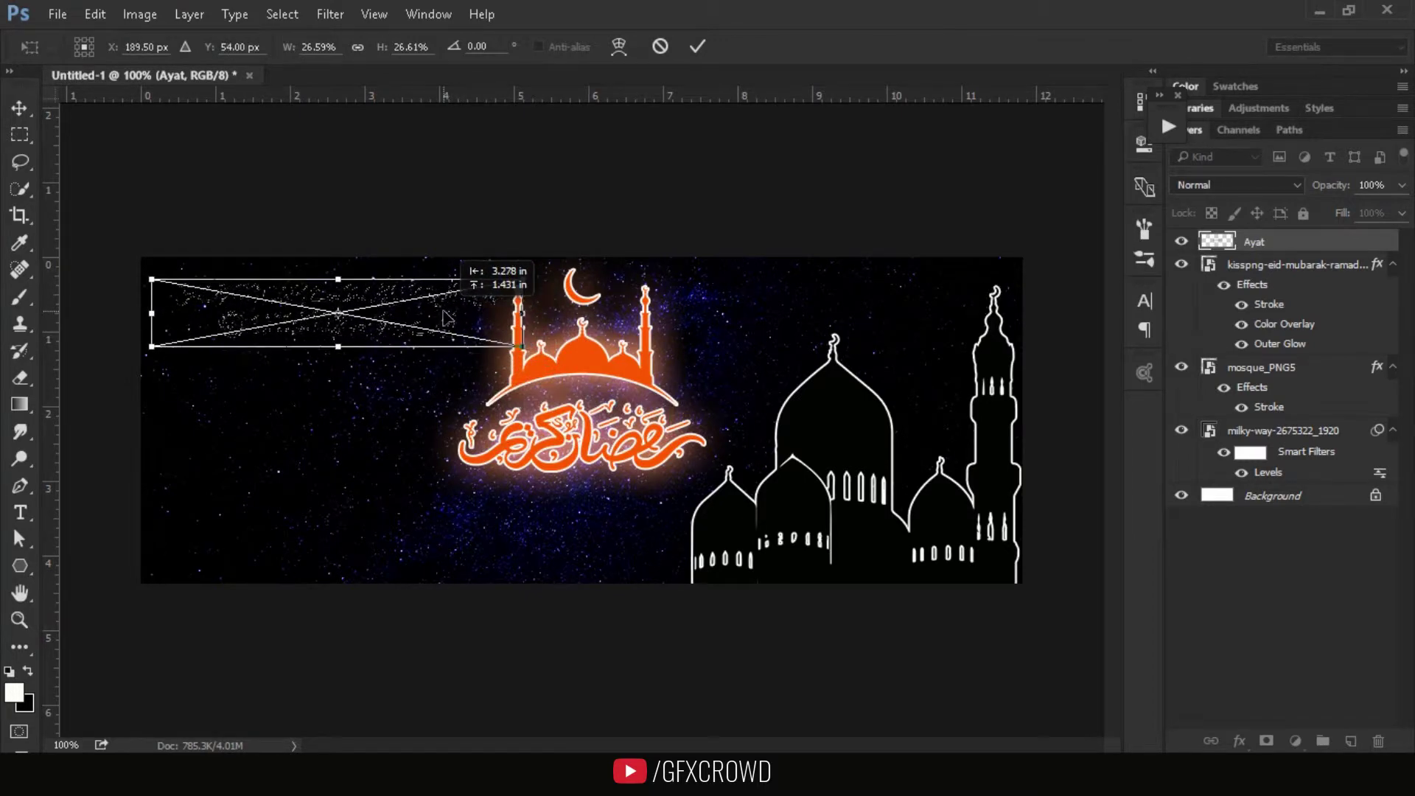
left_click_drag(442, 317, 442, 317)
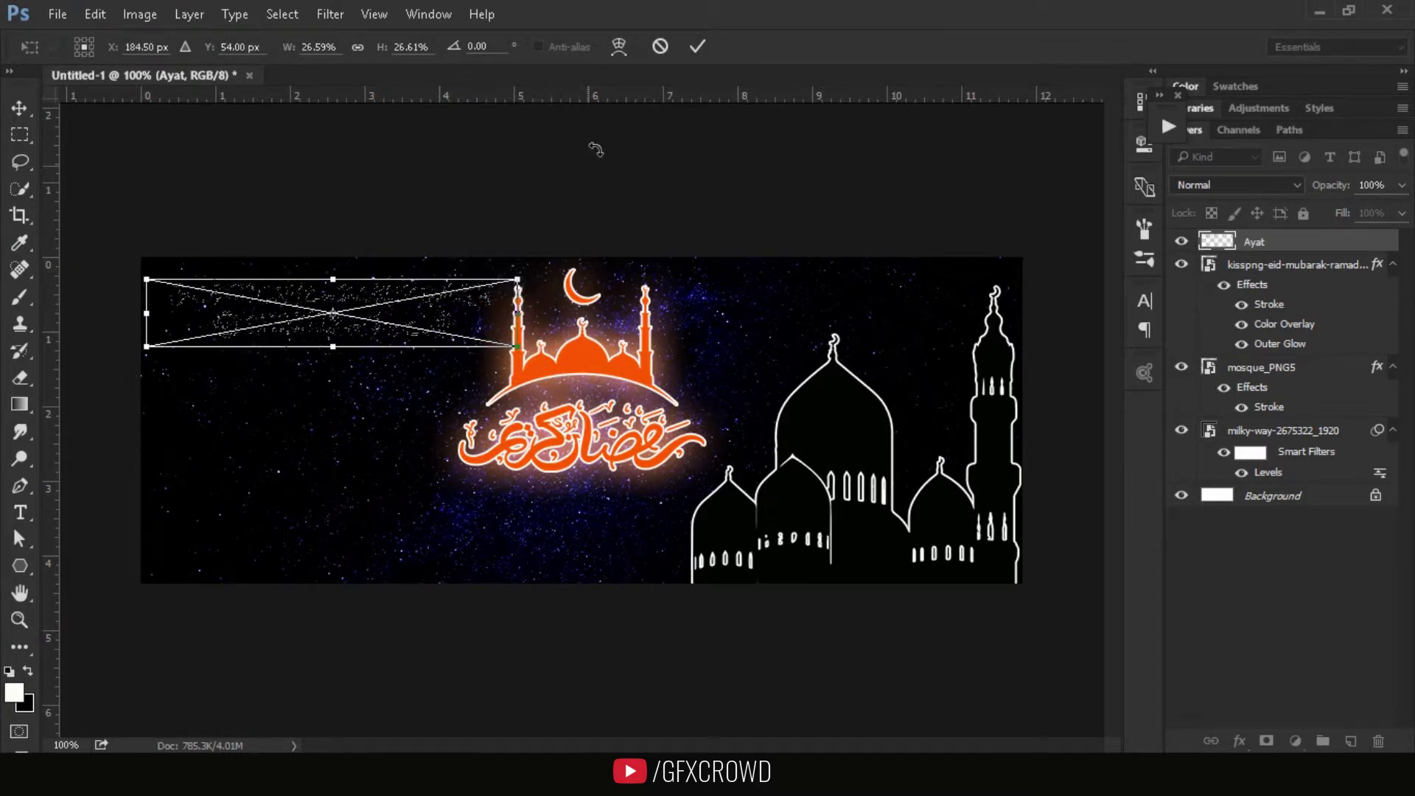
left_click(695, 47)
right_click(1341, 241)
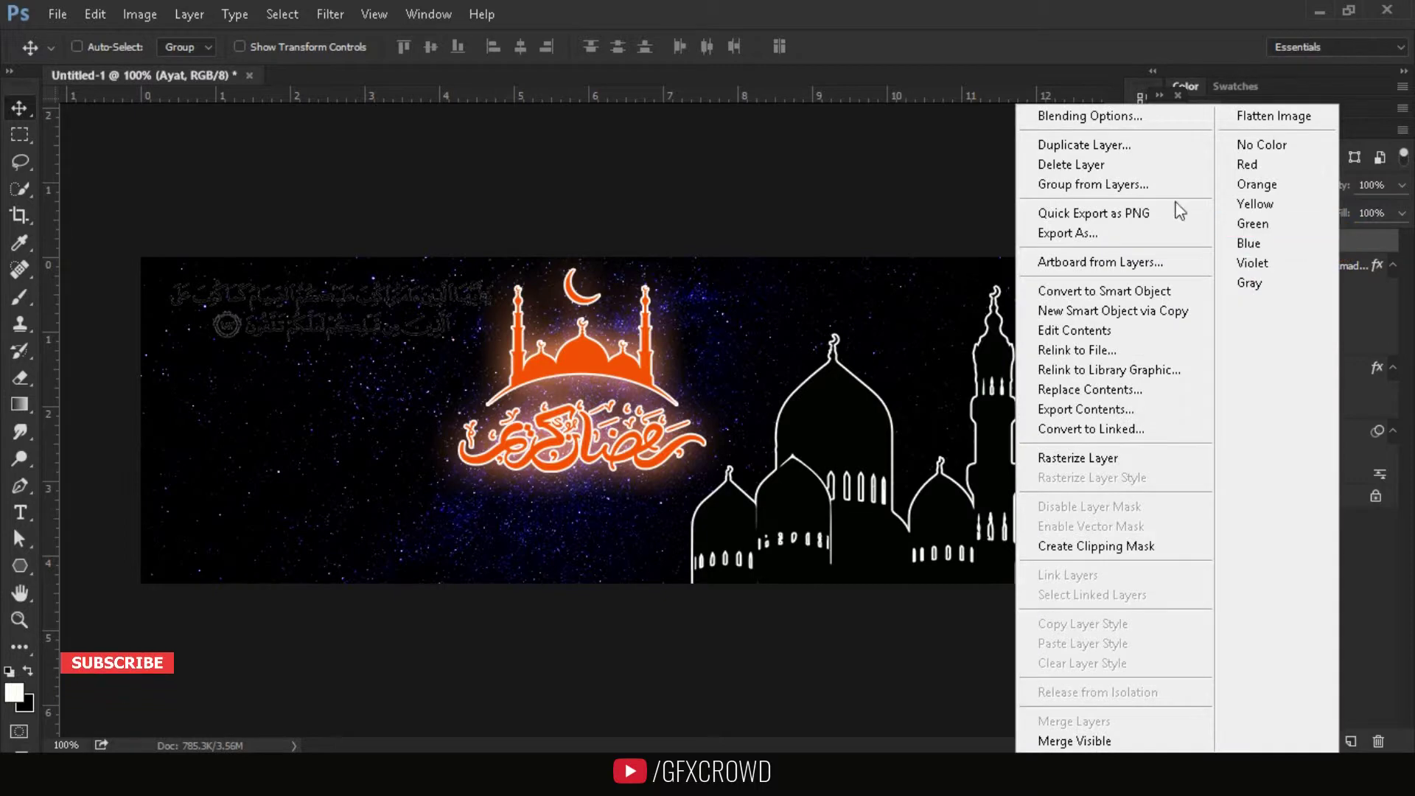
left_click(1057, 113)
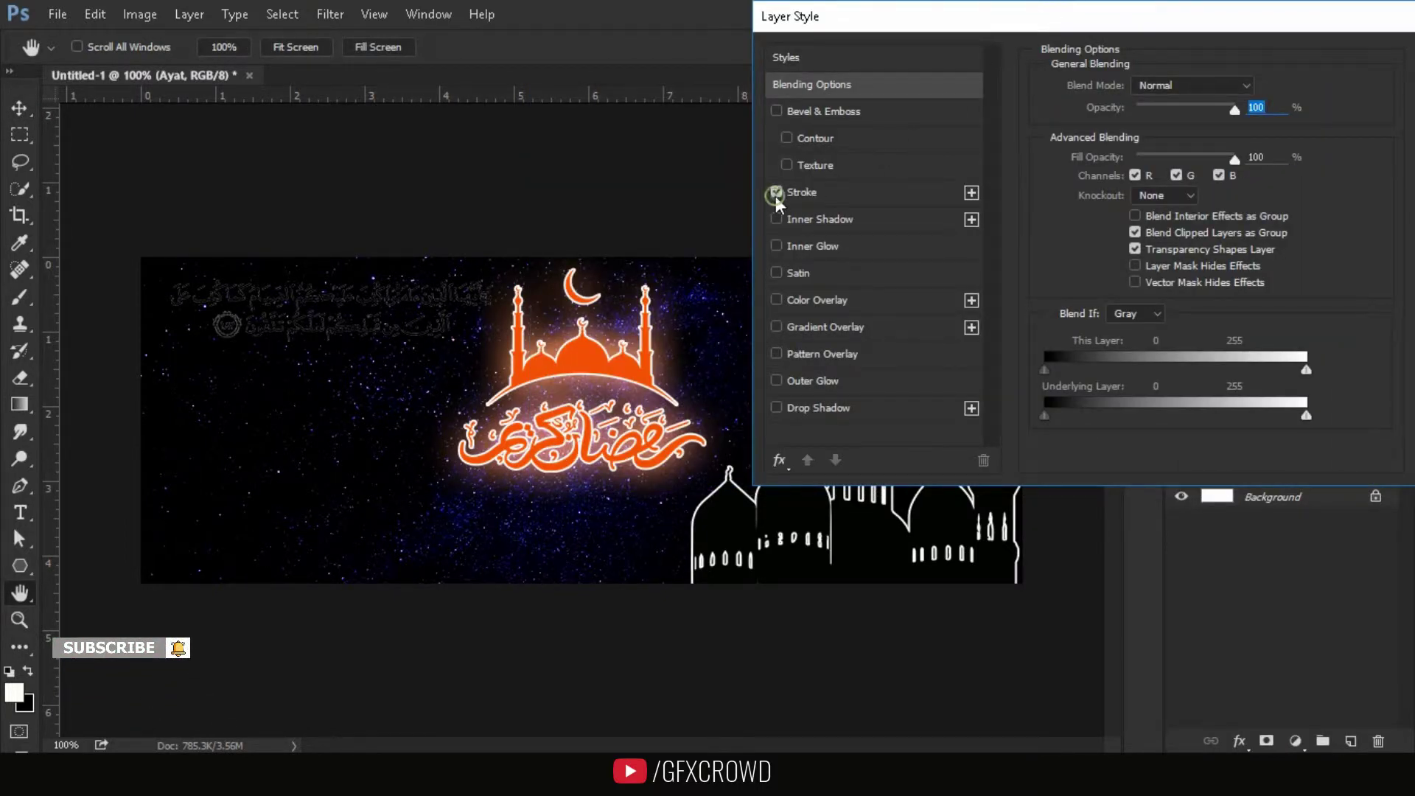
Add a white Stroke and a pale-blue Outer Glow to the Ayat verse
left_click(818, 194)
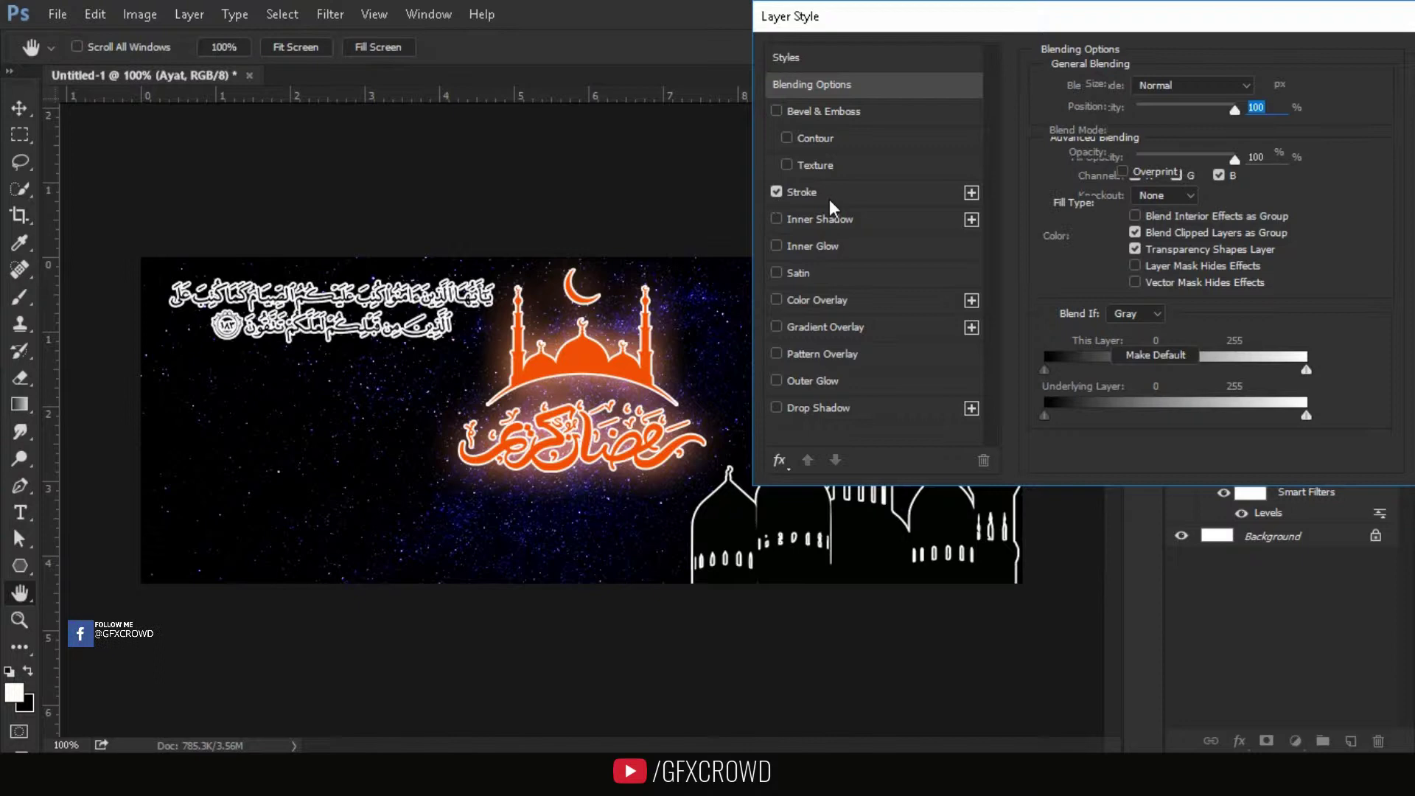
left_click(776, 380)
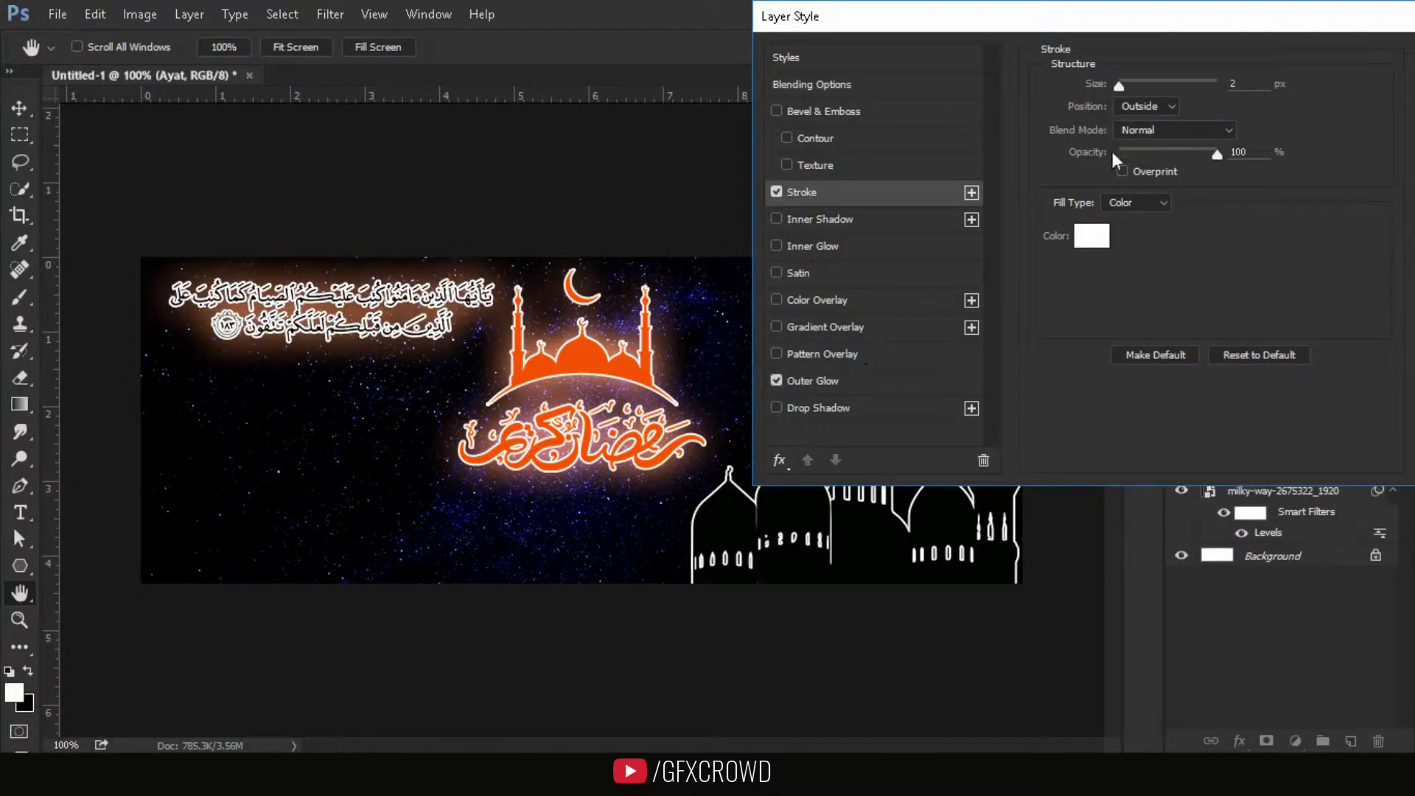
left_click(885, 389)
left_click_drag(1140, 259, 1135, 259)
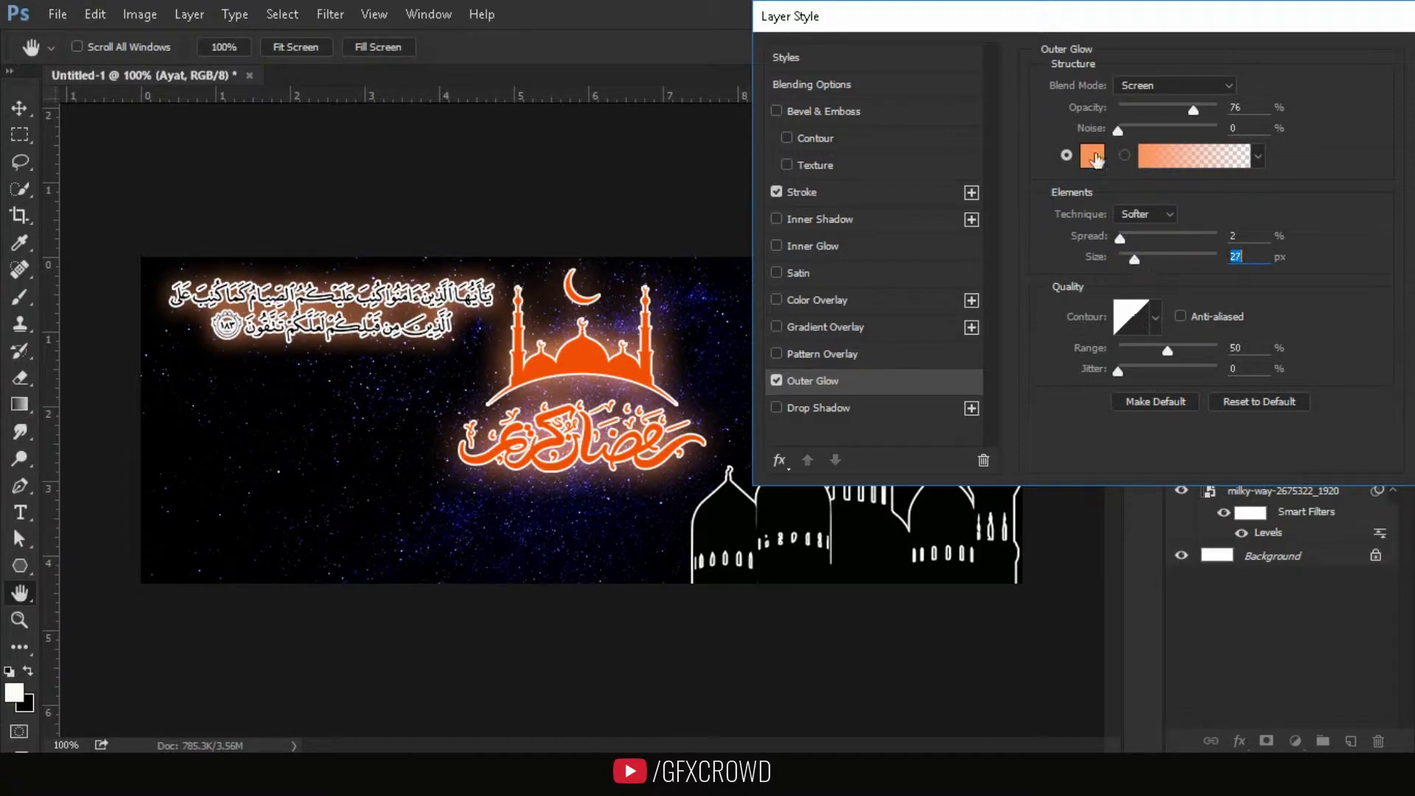
left_click(1092, 155)
left_click_drag(749, 324, 741, 287)
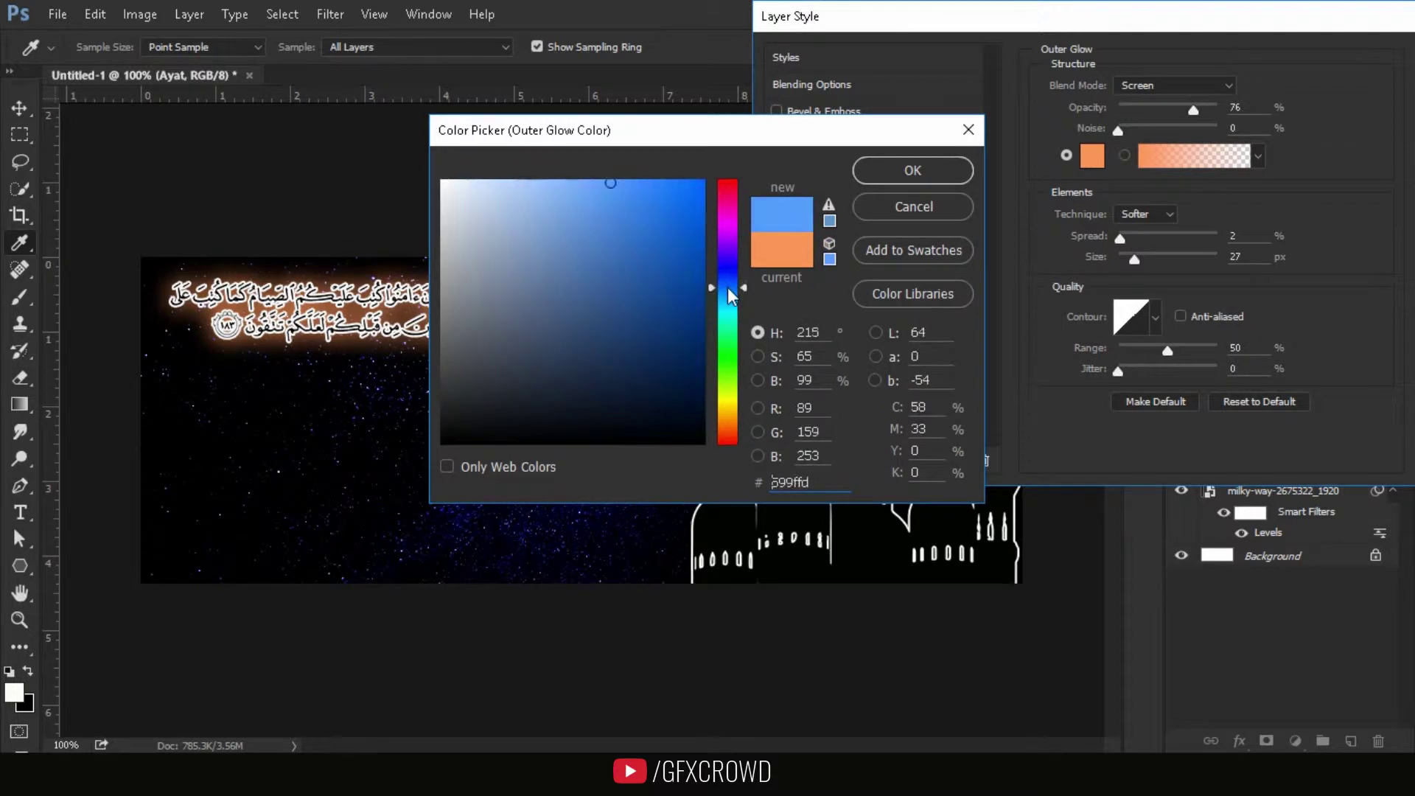
left_click_drag(612, 185, 532, 184)
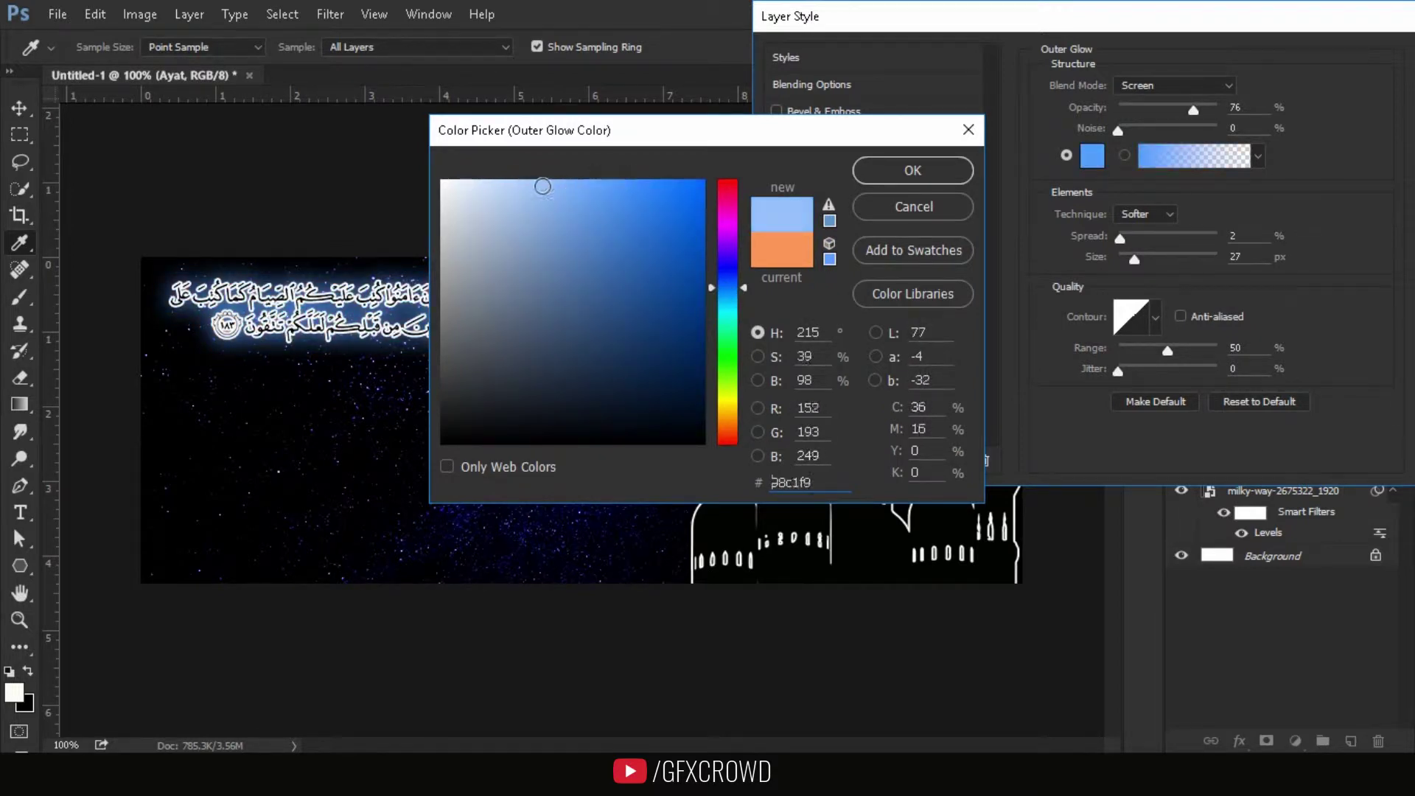
left_click(932, 170)
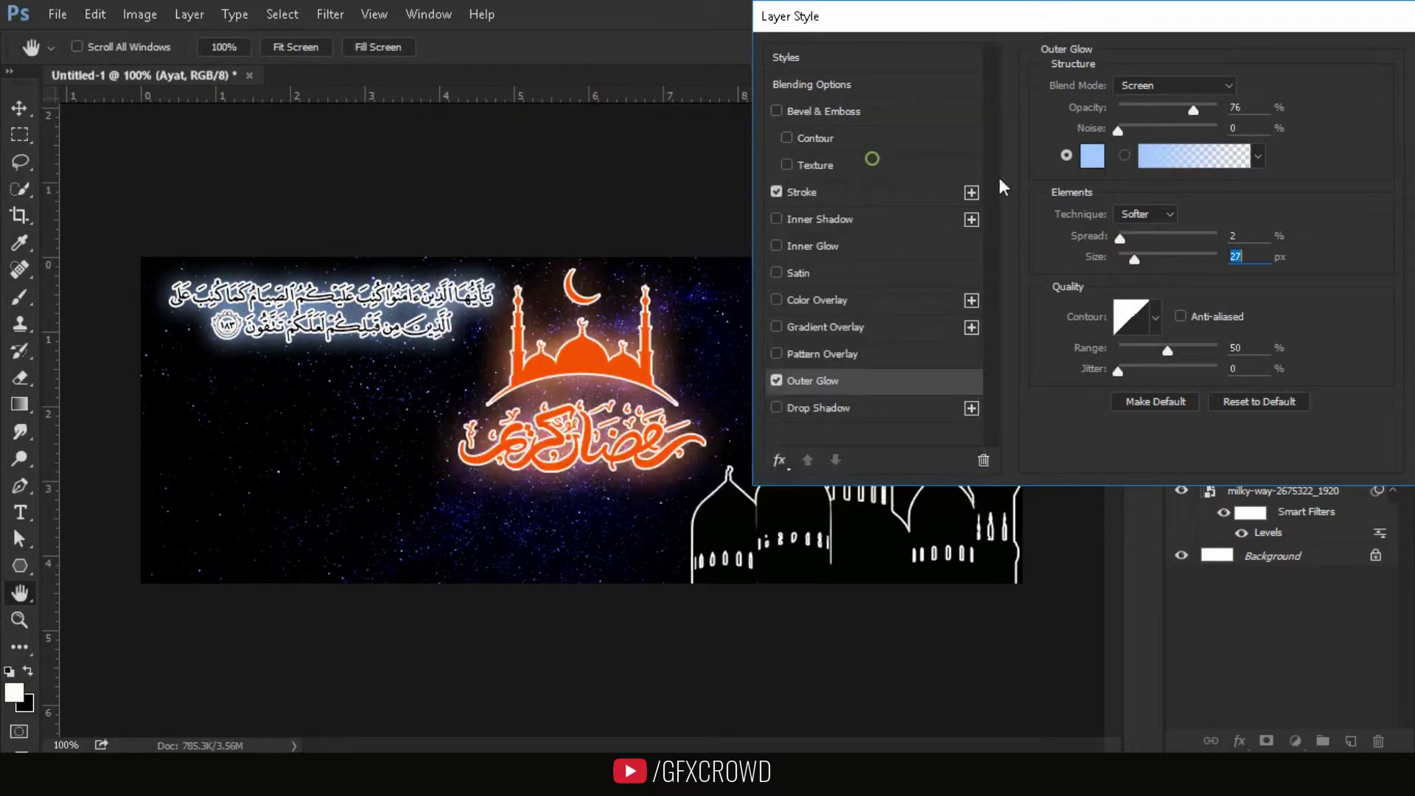
Set the verse glow size to 16 px, apply the style, and nudge the verse left
left_click_drag(1139, 252, 1129, 258)
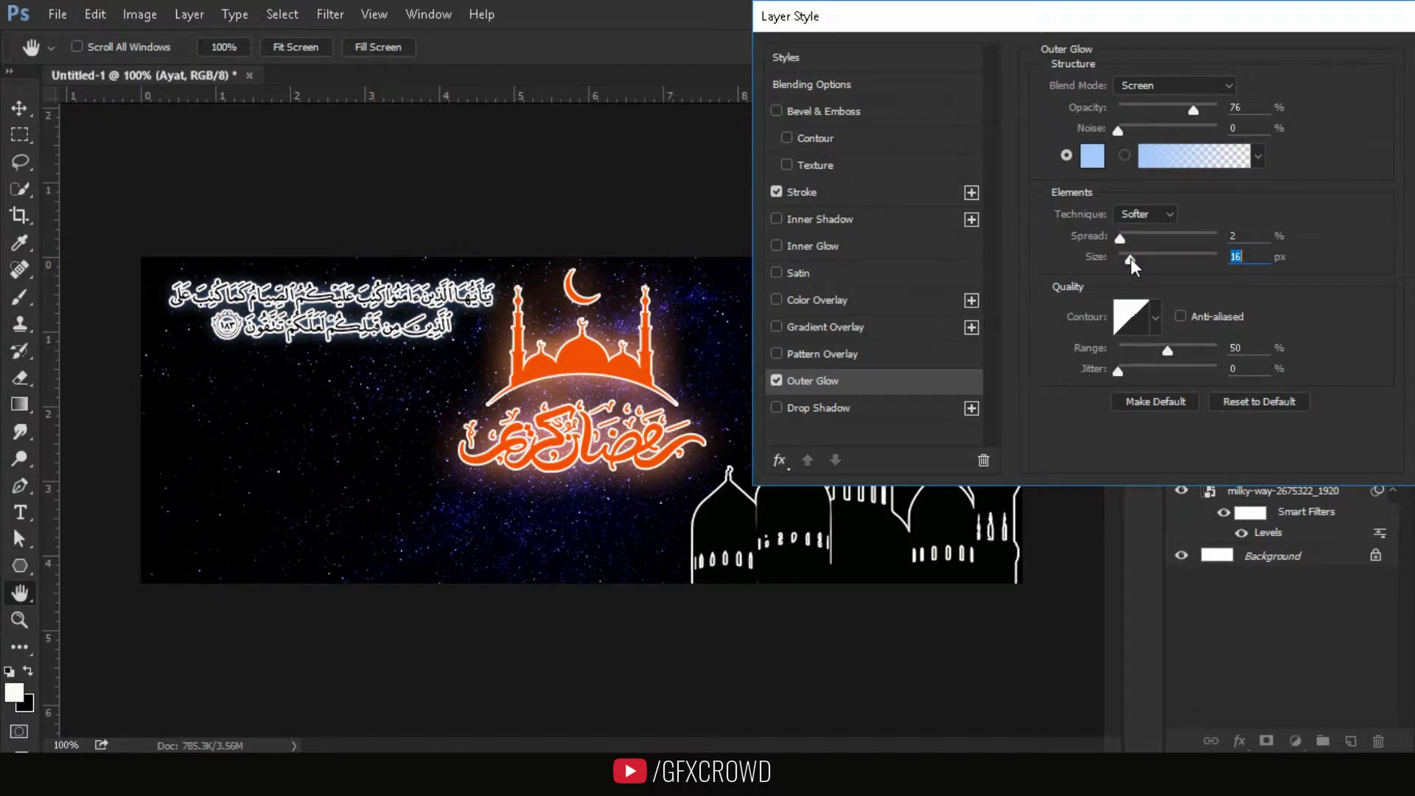
left_click_drag(989, 9, 747, 9)
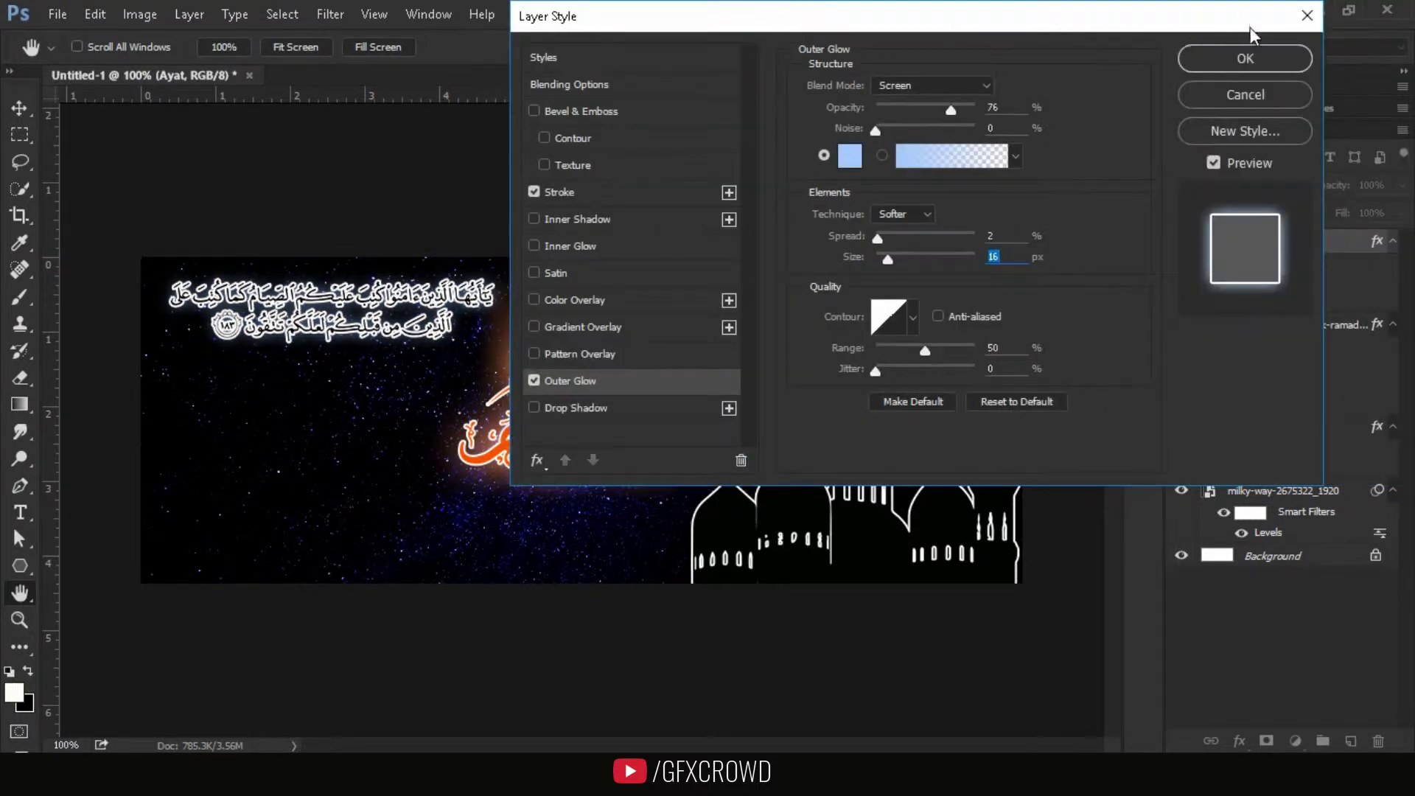
left_click(1203, 56)
left_click_drag(462, 320, 436, 314)
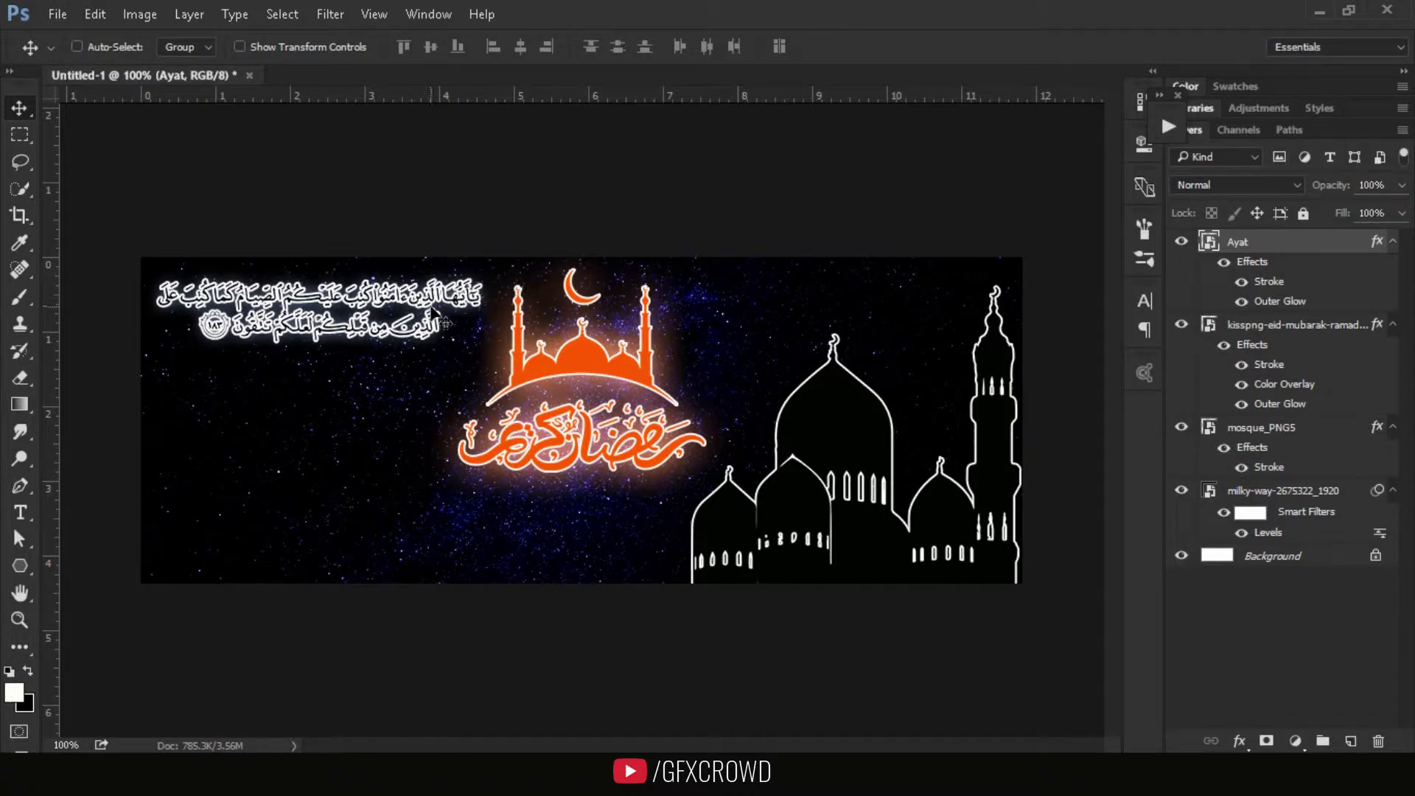
left_click(64, 16)
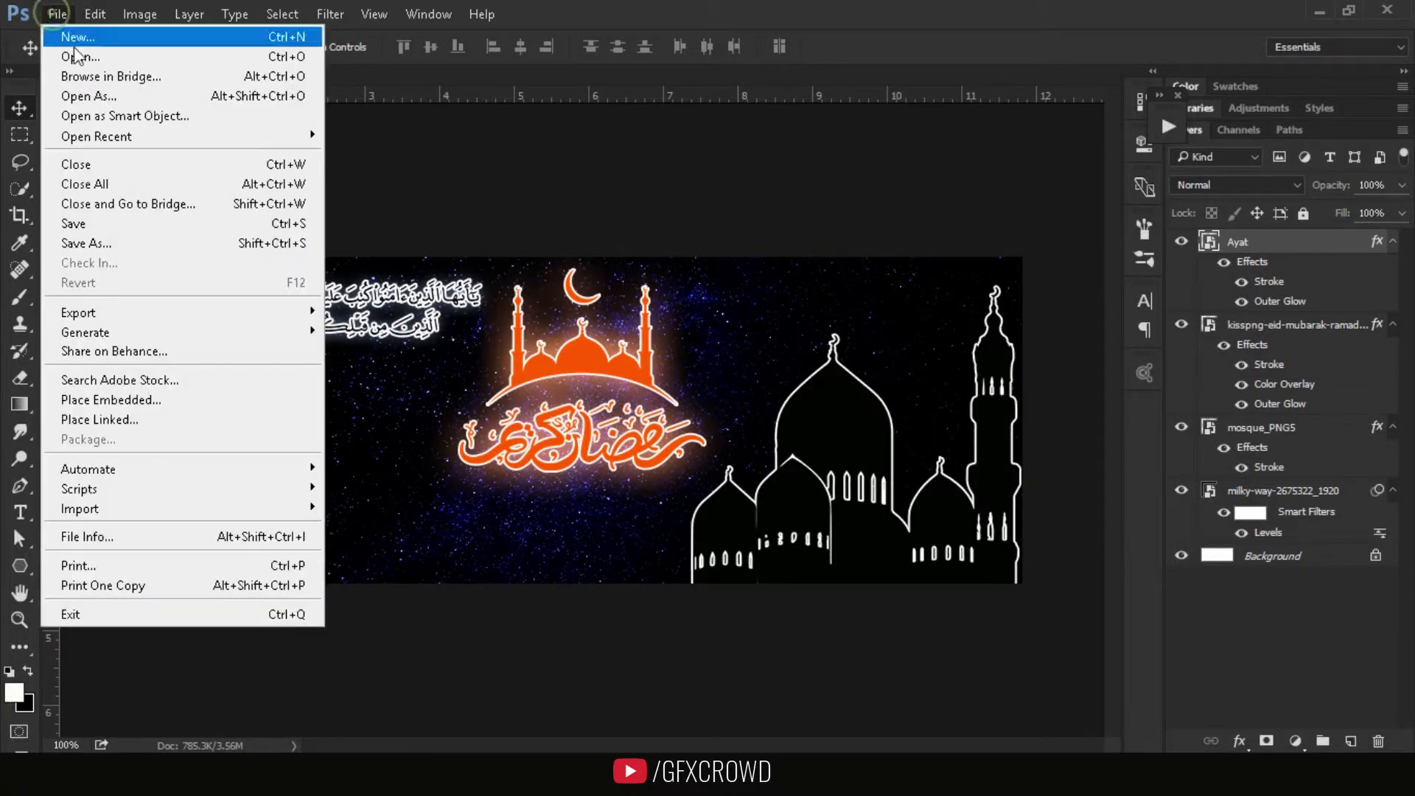
Place the Lamp image, shrink it, and raise it above the mosque domes
left_click(155, 402)
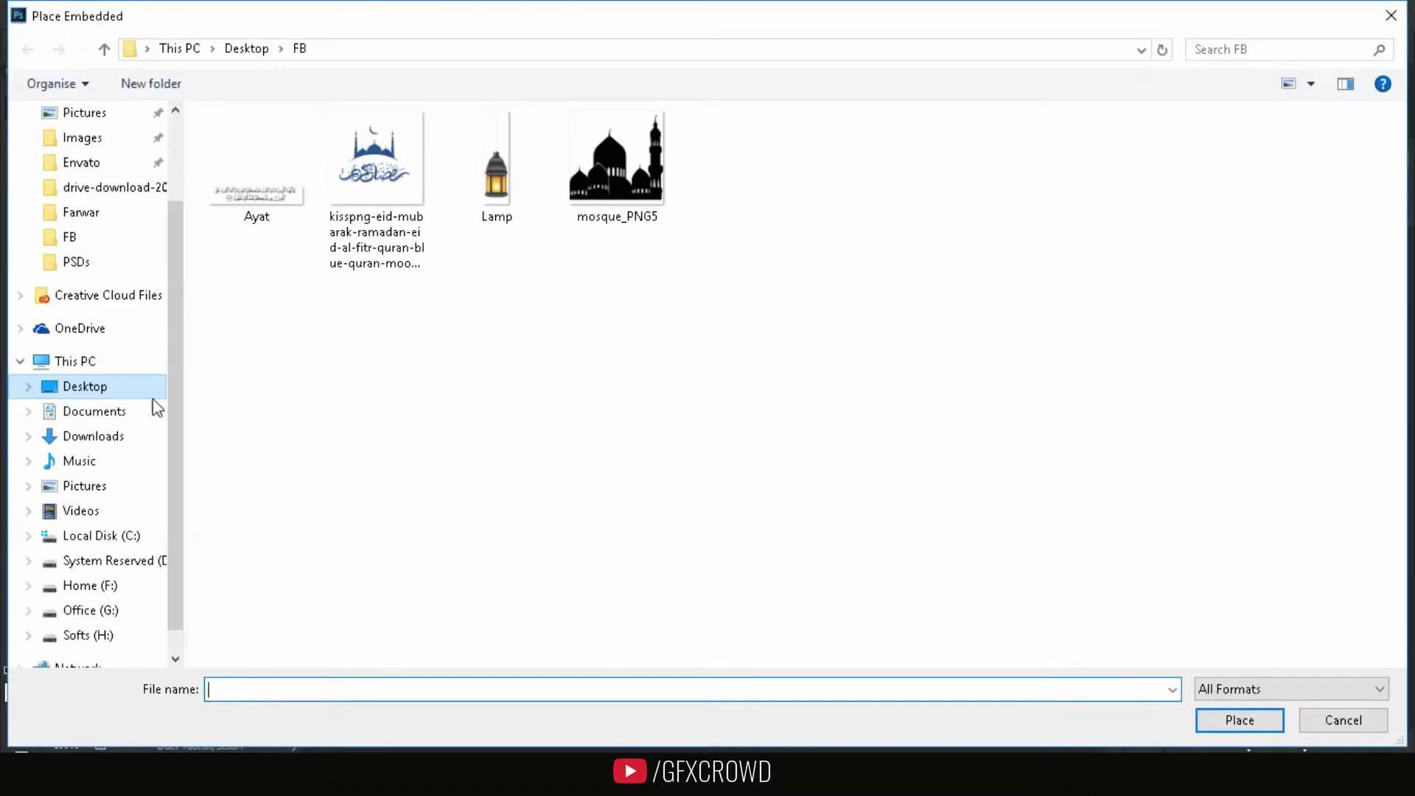
left_click(495, 195)
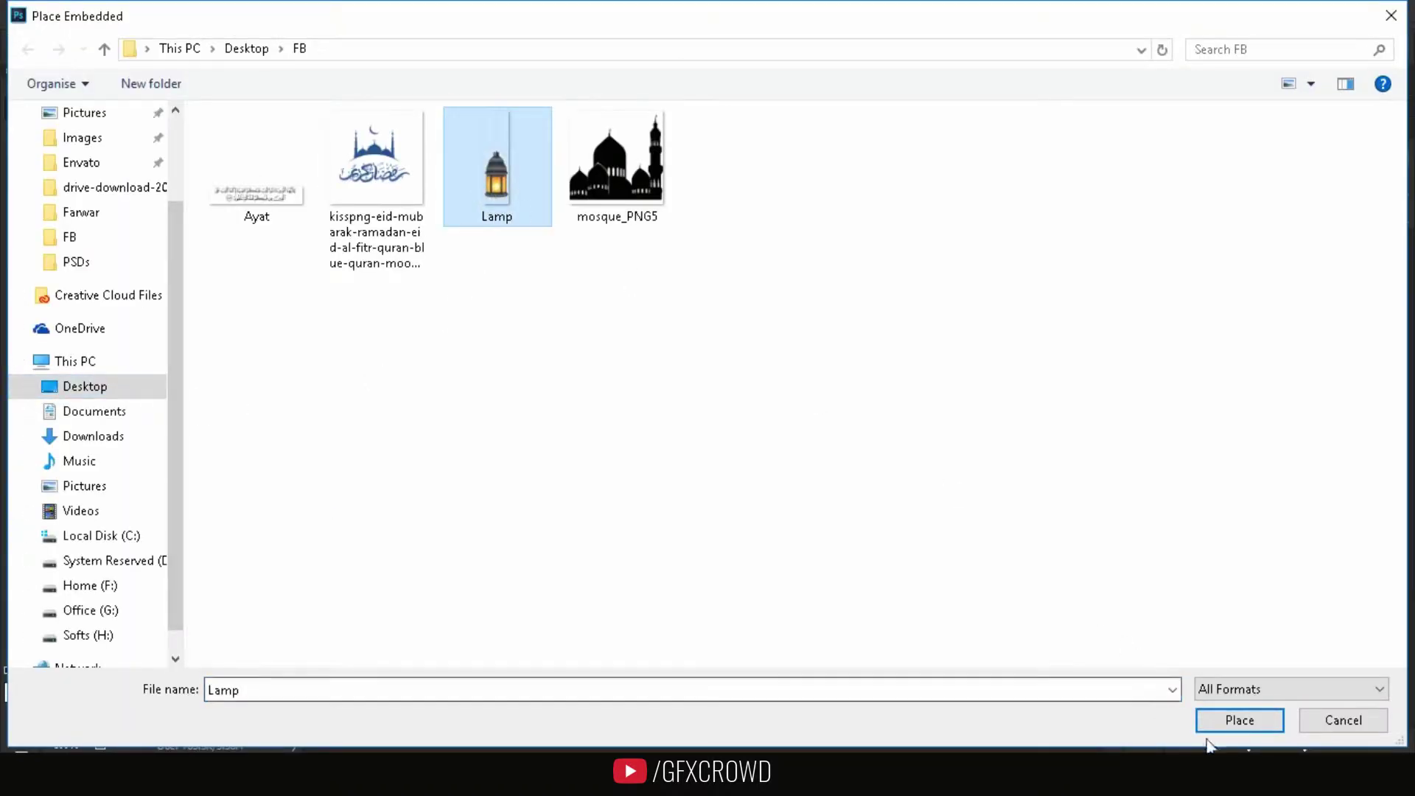
left_click(1240, 720)
left_click_drag(608, 529, 746, 500)
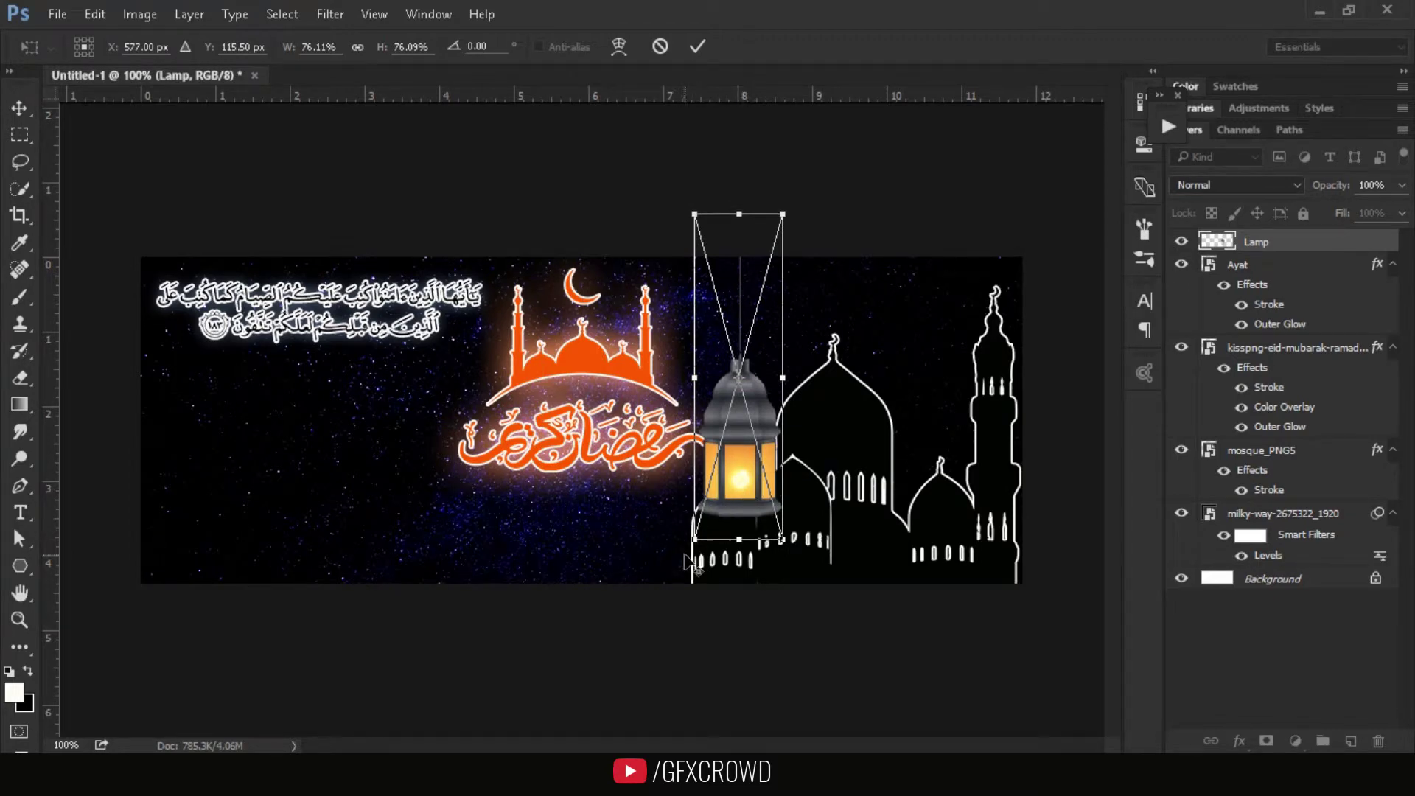
left_click_drag(699, 544, 750, 470)
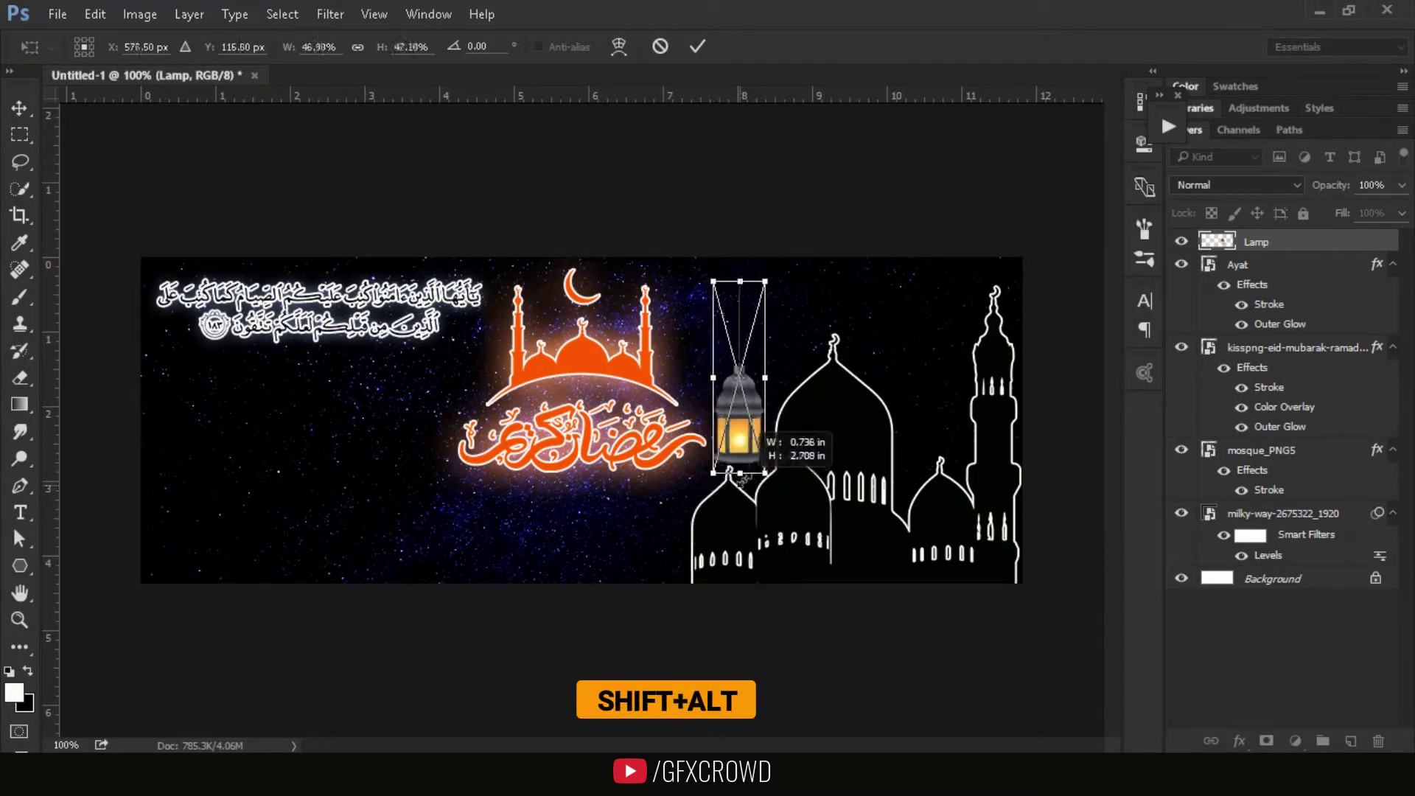
left_click_drag(749, 469, 759, 452)
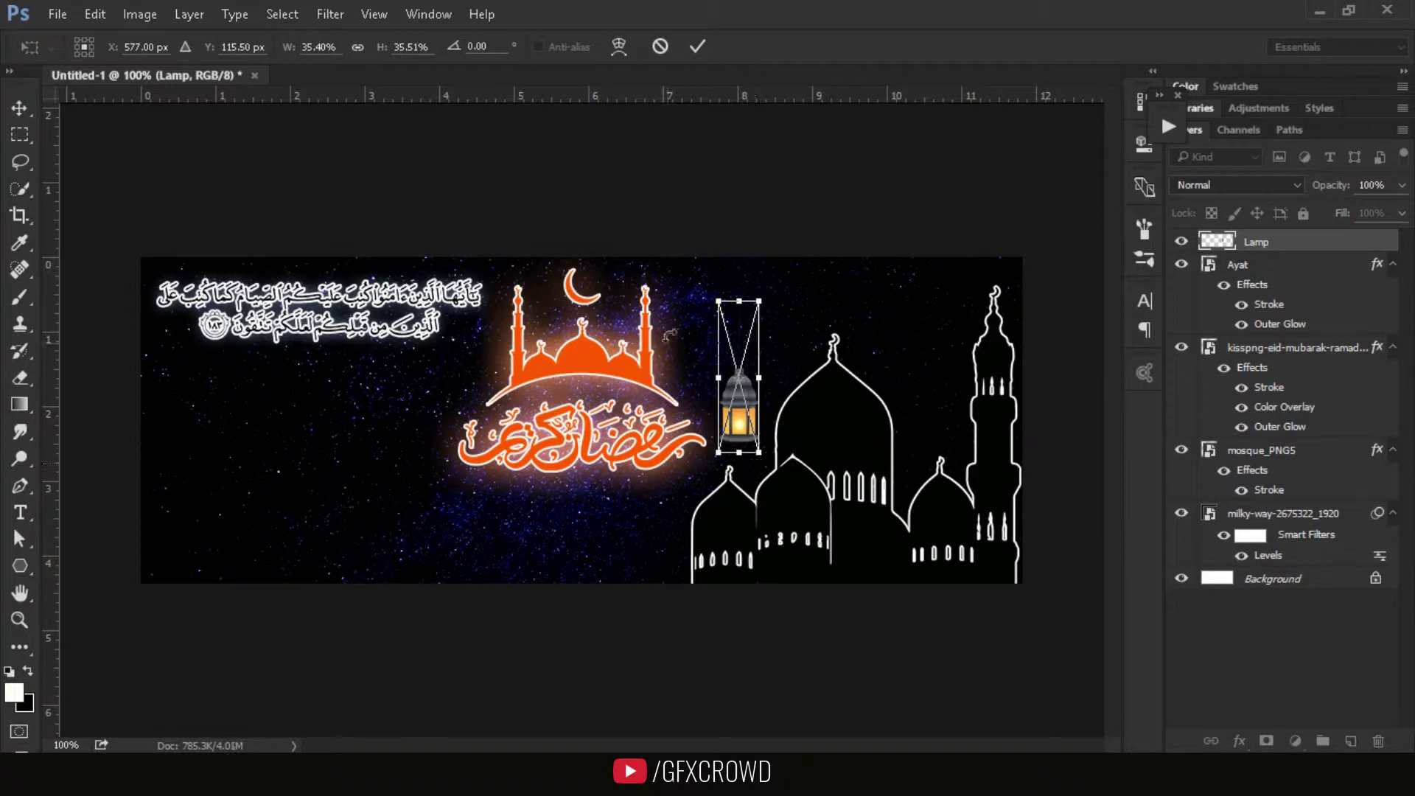
left_click(706, 53)
left_click_drag(744, 414, 749, 364)
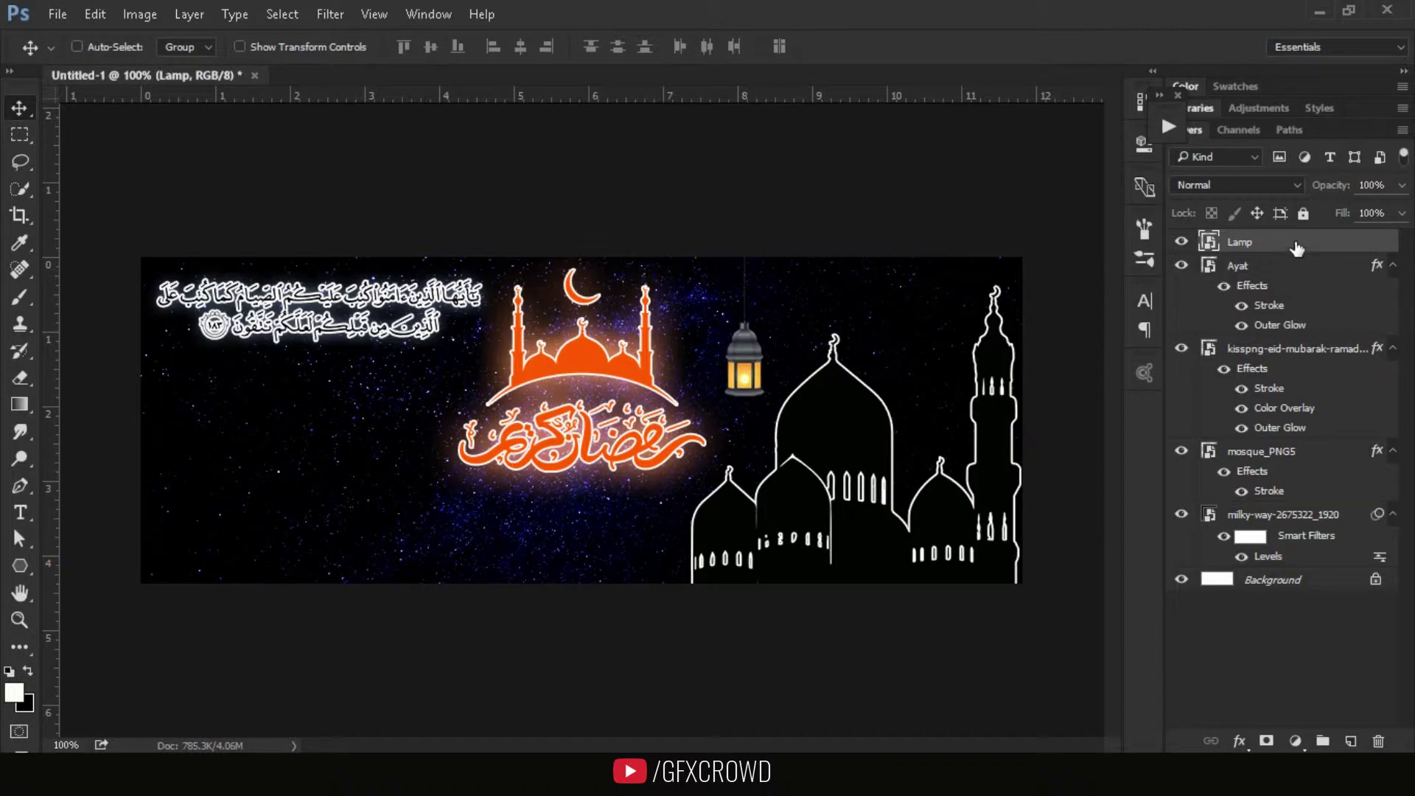
Duplicate the lamp with Ctrl+J and move the copy right near the minaret
key("ctrl+j")
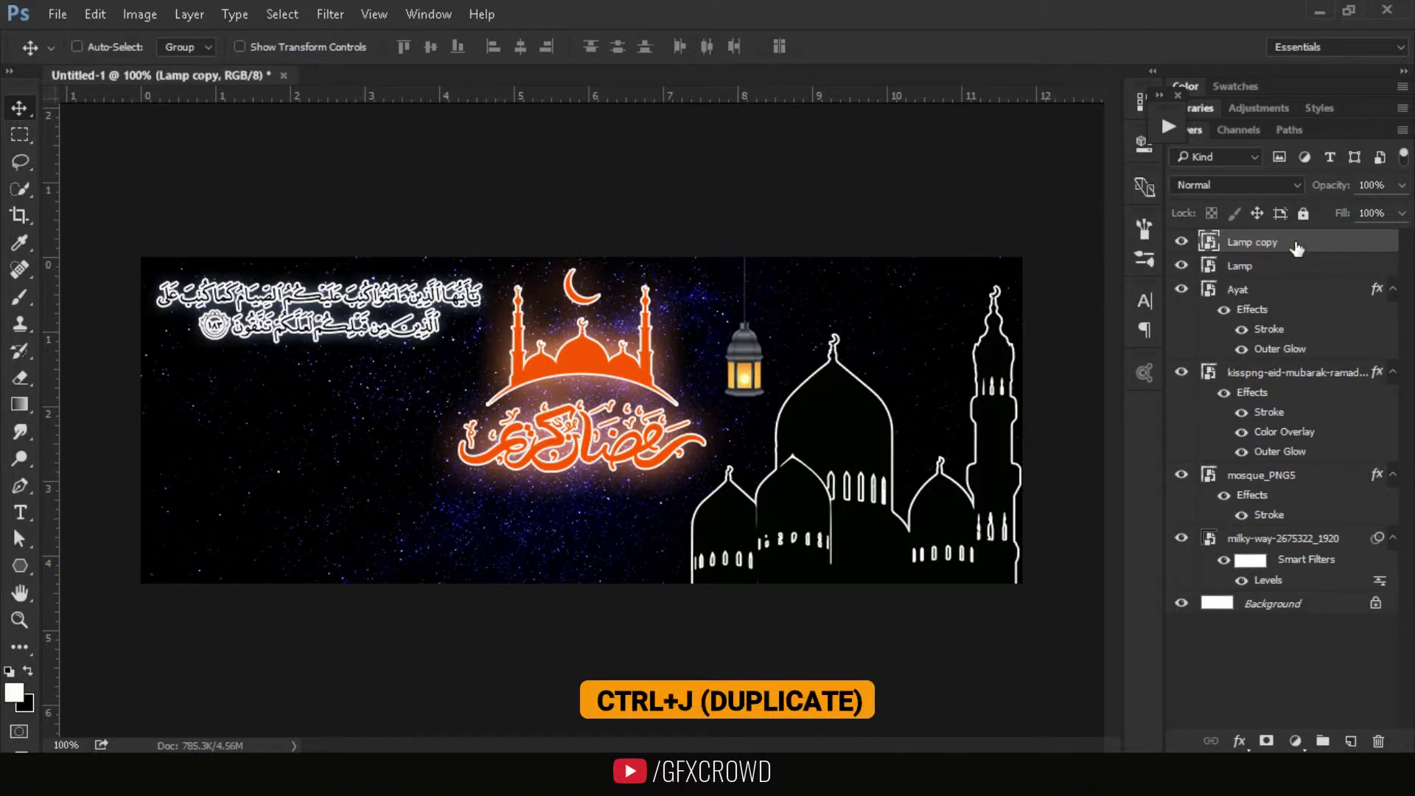
left_click_drag(770, 363, 944, 362)
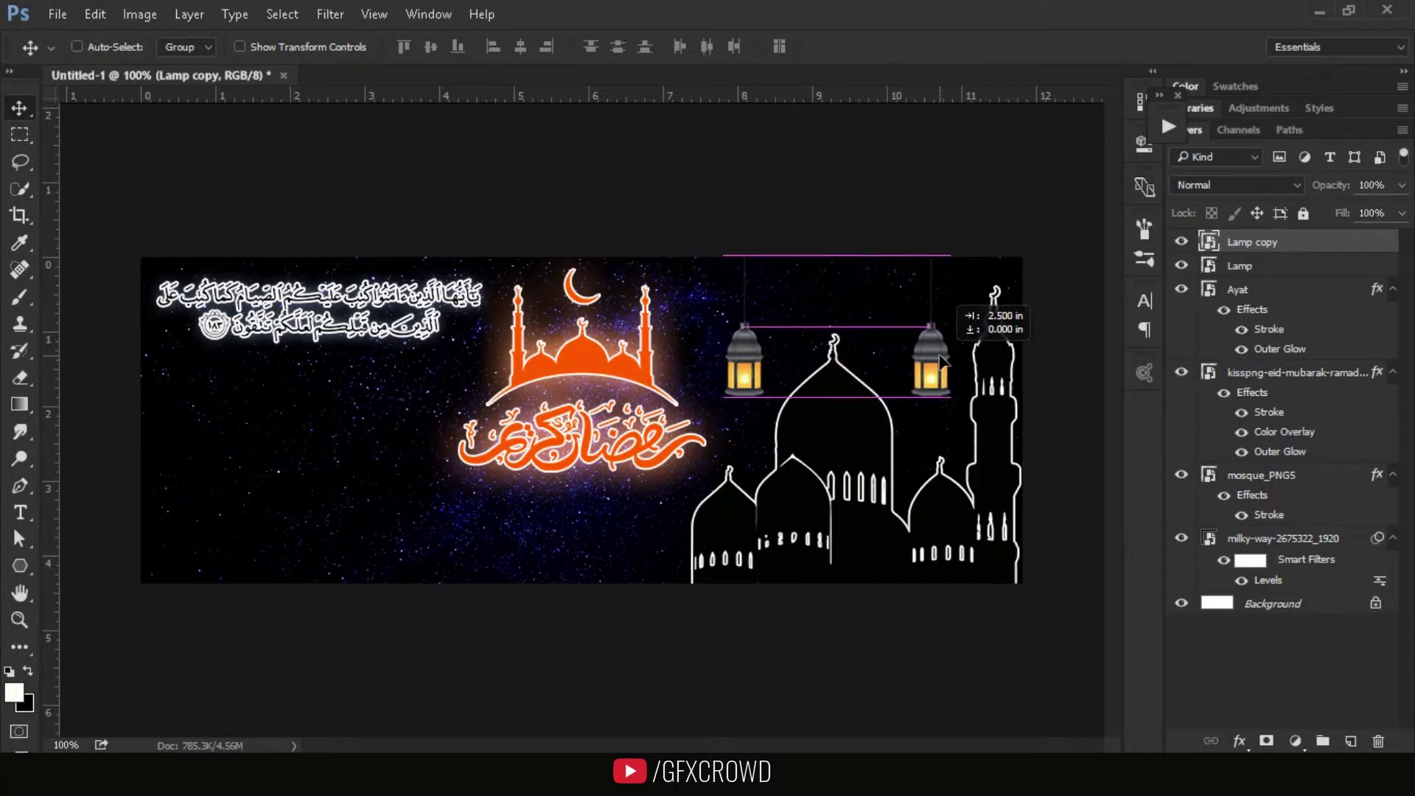
left_click_drag(944, 361, 942, 360)
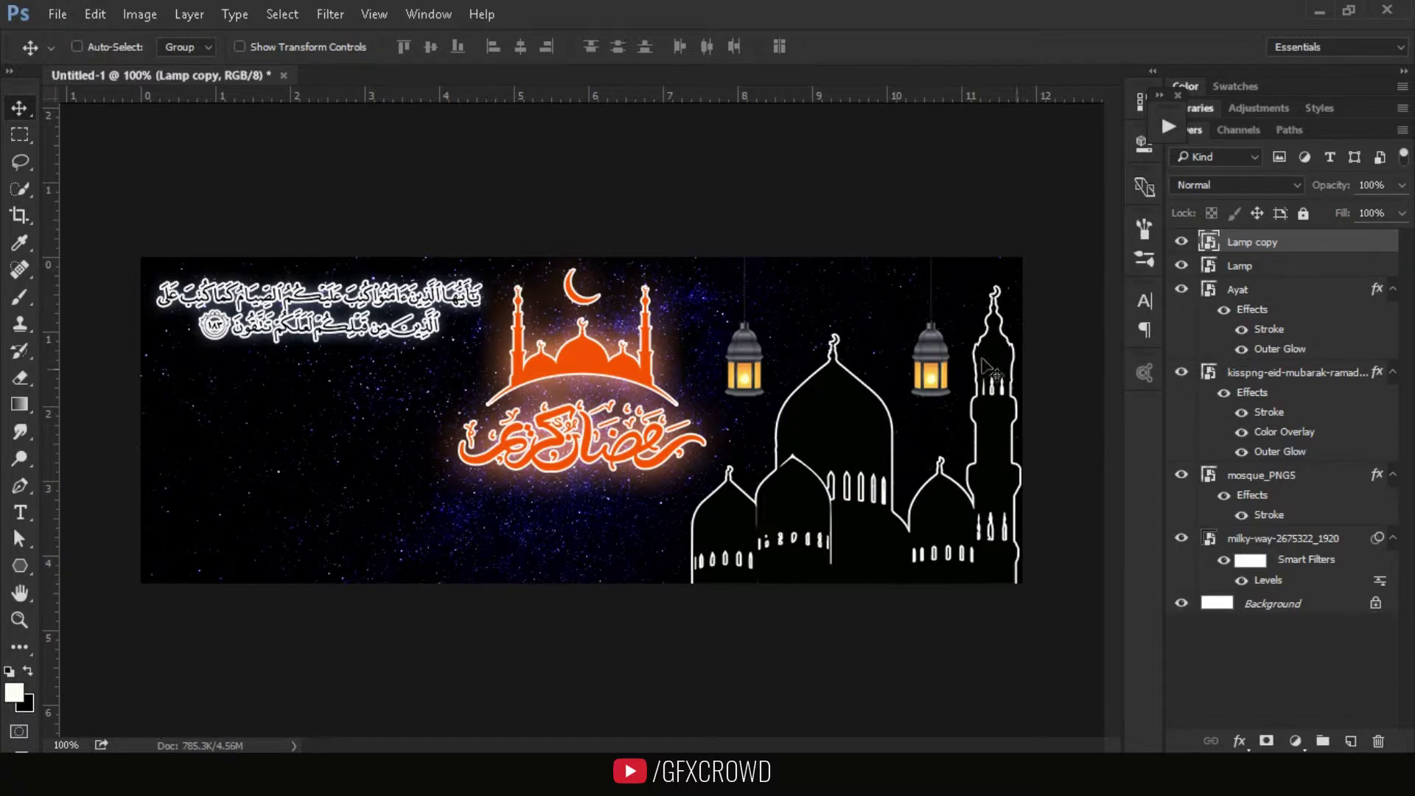
left_click(58, 14)
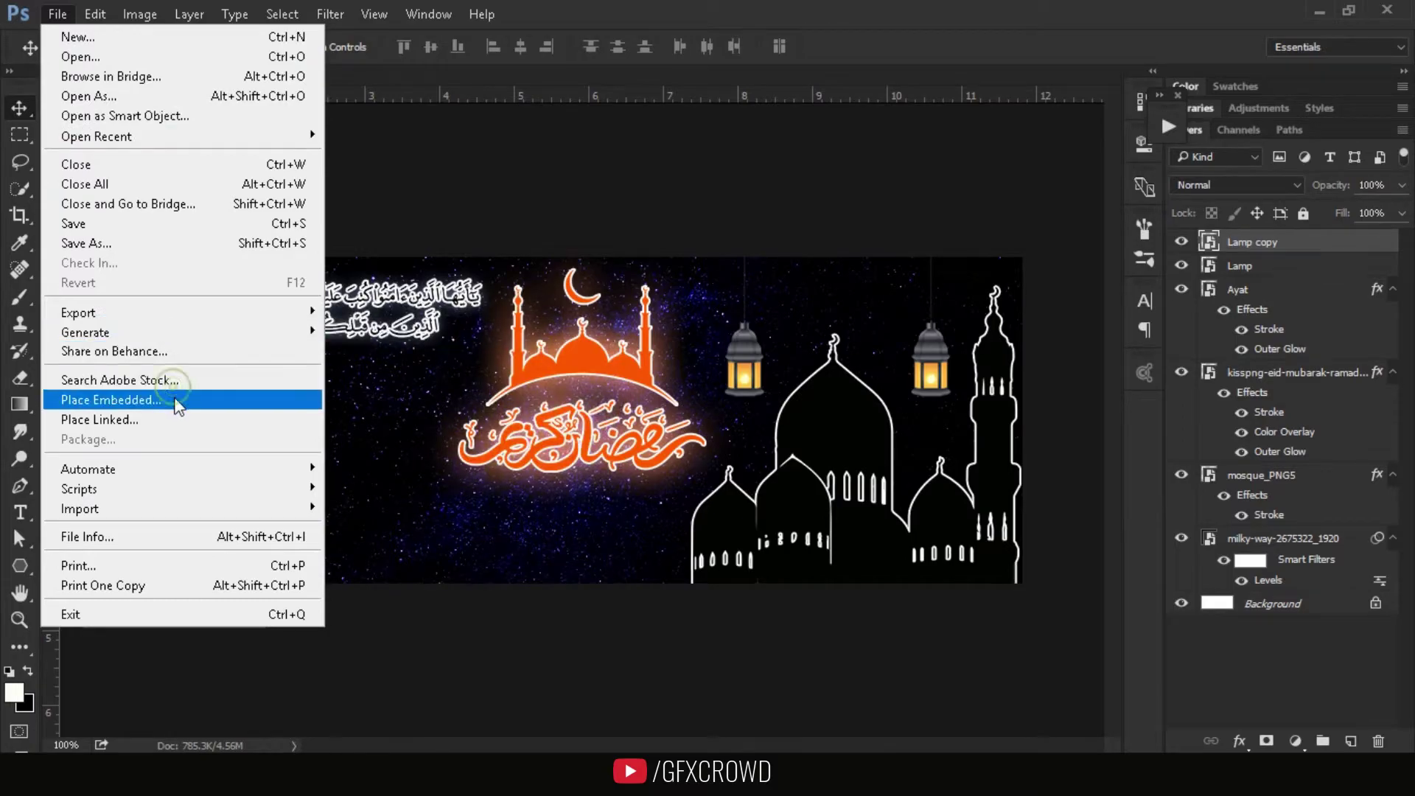
Place lens flare image 15 behind the emblem and set its blend mode to Screen
left_click(110, 399)
left_click(1102, 309)
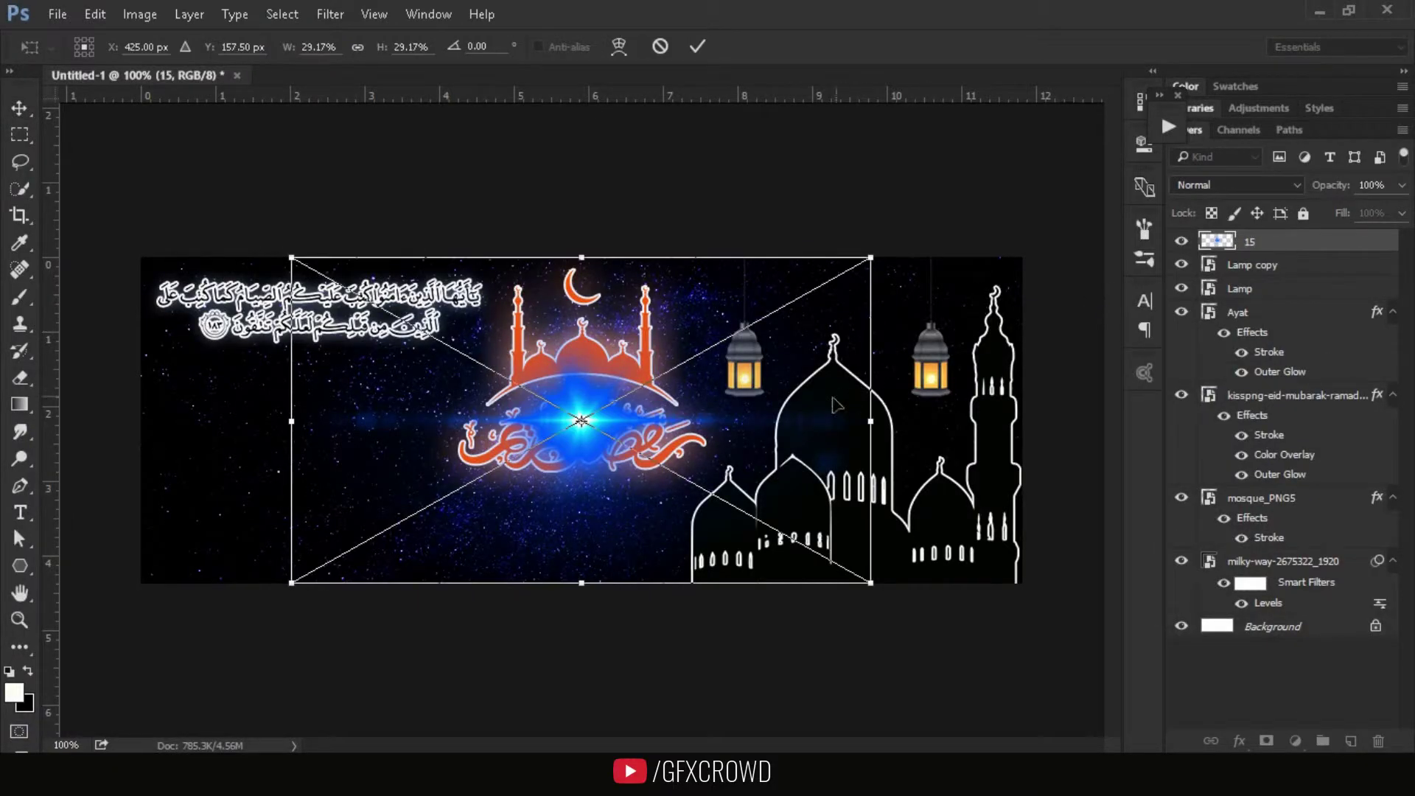
left_click_drag(791, 427, 794, 359)
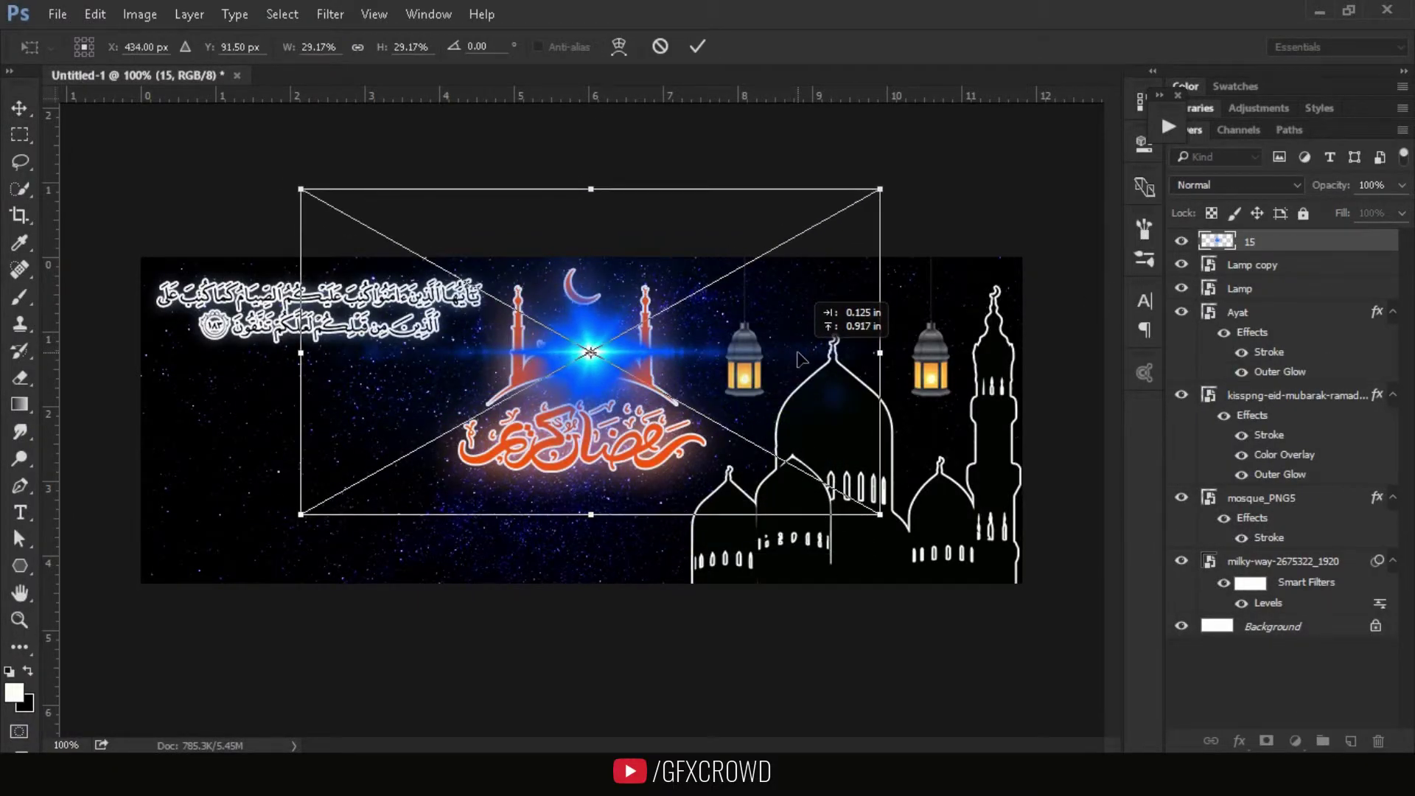
left_click(695, 46)
left_click(1259, 185)
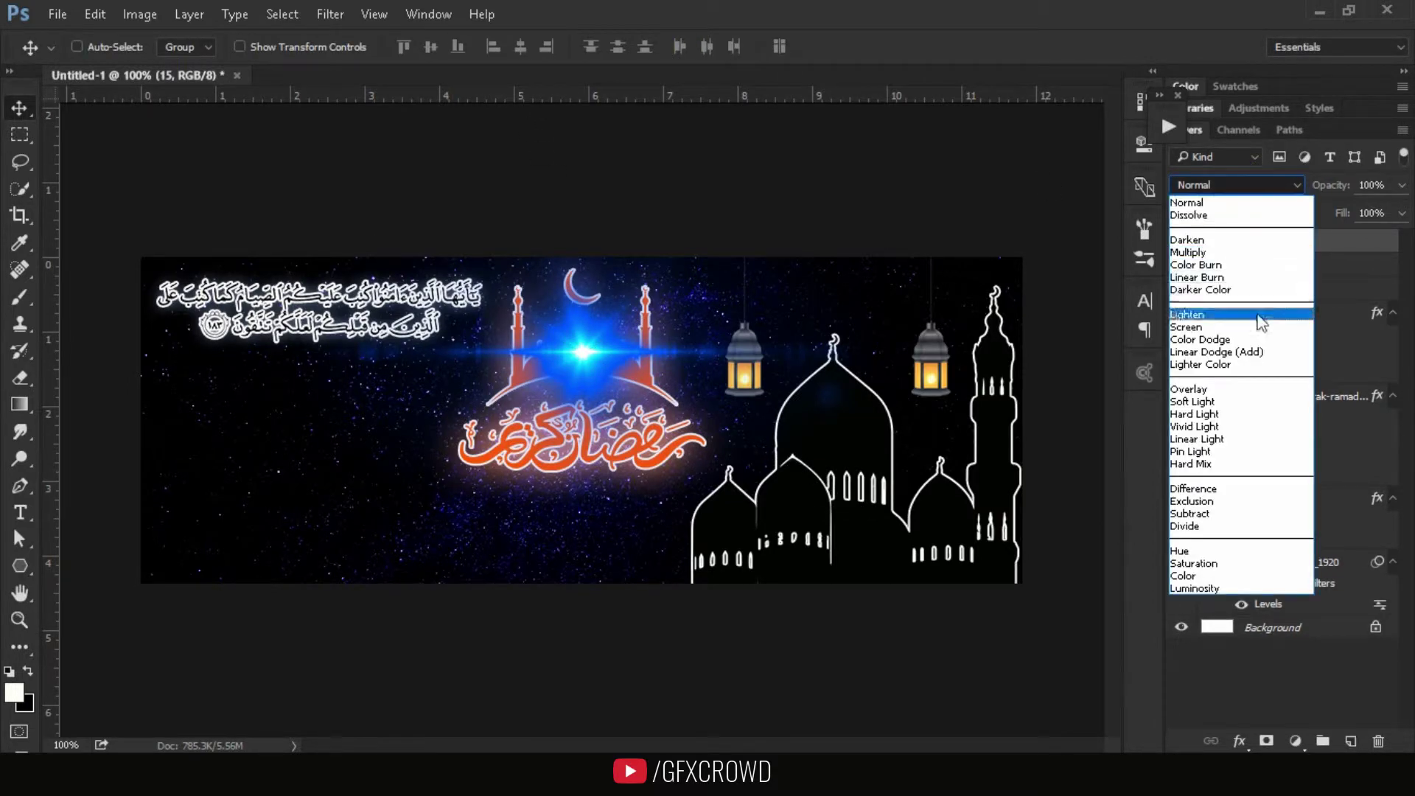
left_click(1265, 325)
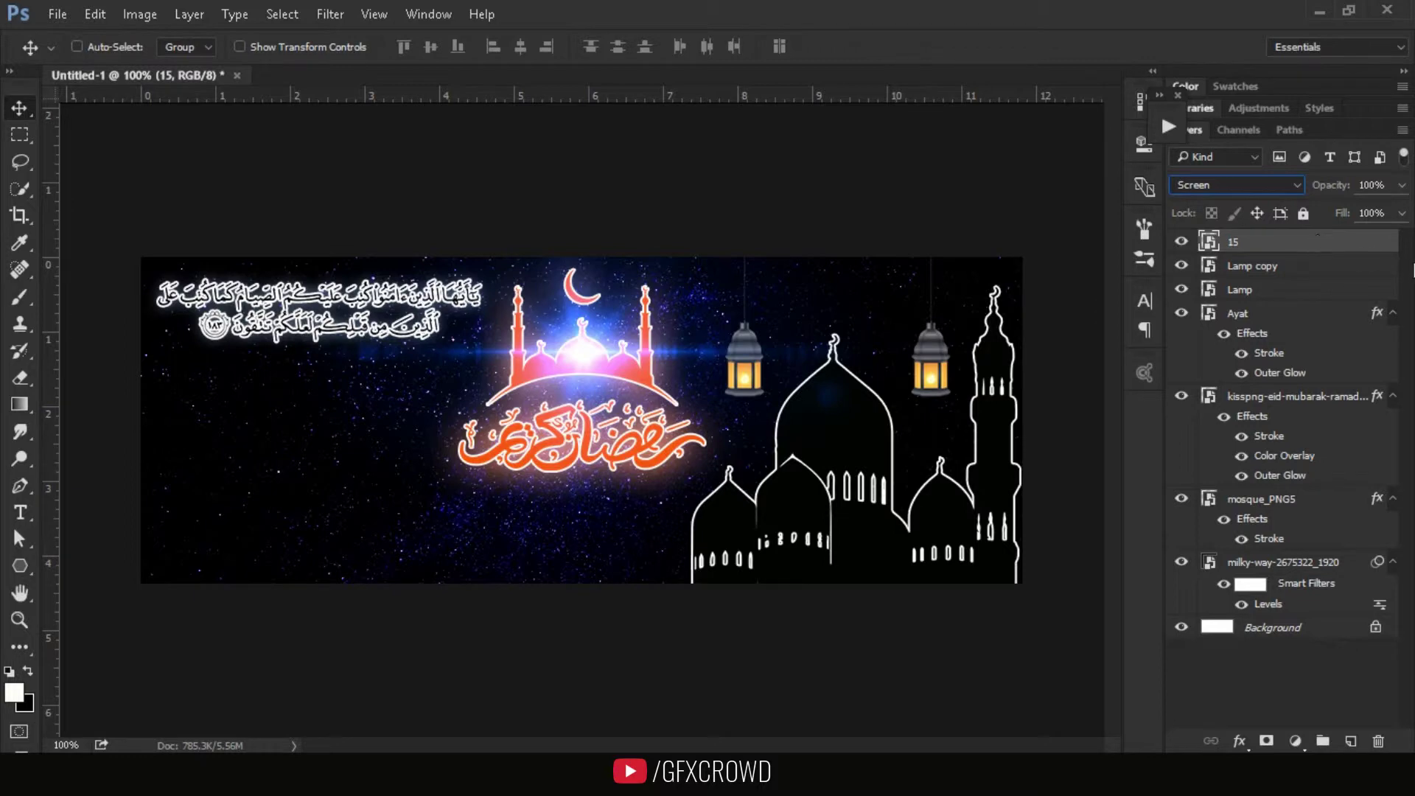
Collapse the layer effect lists and move layer 15 below the kisspng calligraphy layer
left_click(1392, 314)
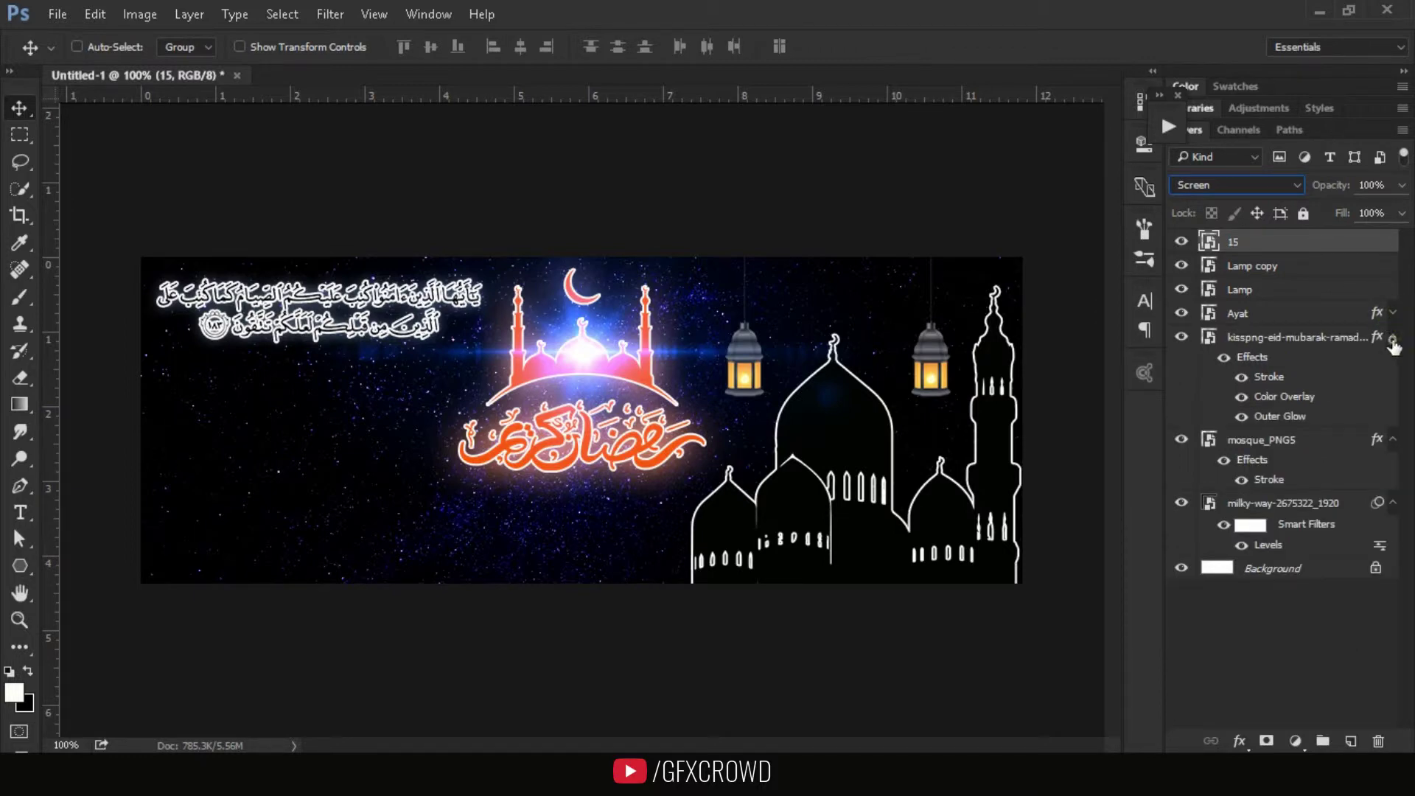
left_click(1393, 338)
mouse_move(1293, 243)
left_mouse_down()
mouse_move(1303, 372)
mouse_move(1307, 353)
left_mouse_up()
left_click(1392, 361)
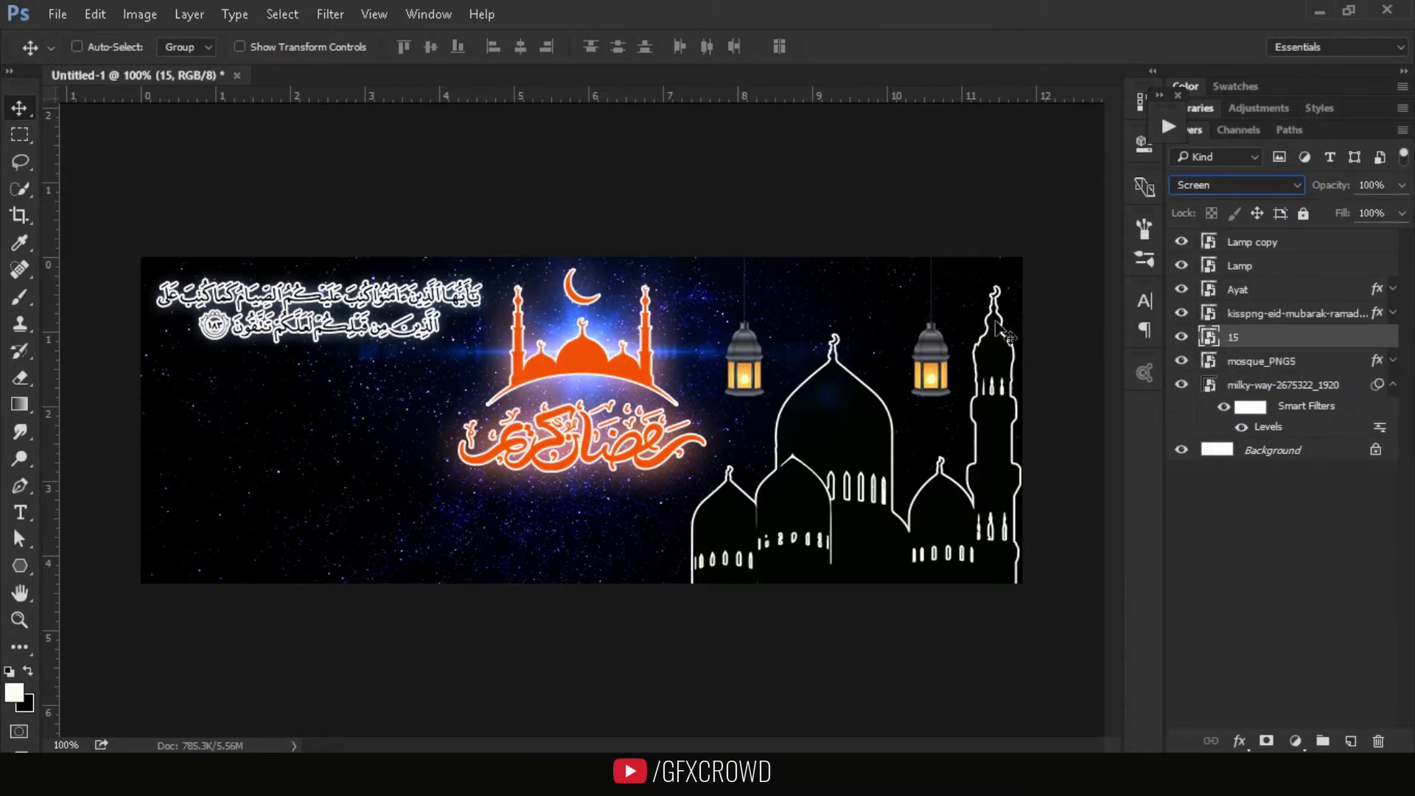
Scale flare layer 15 up to about 41% so its glow spreads behind the orange emblem
key("ctrl+t")
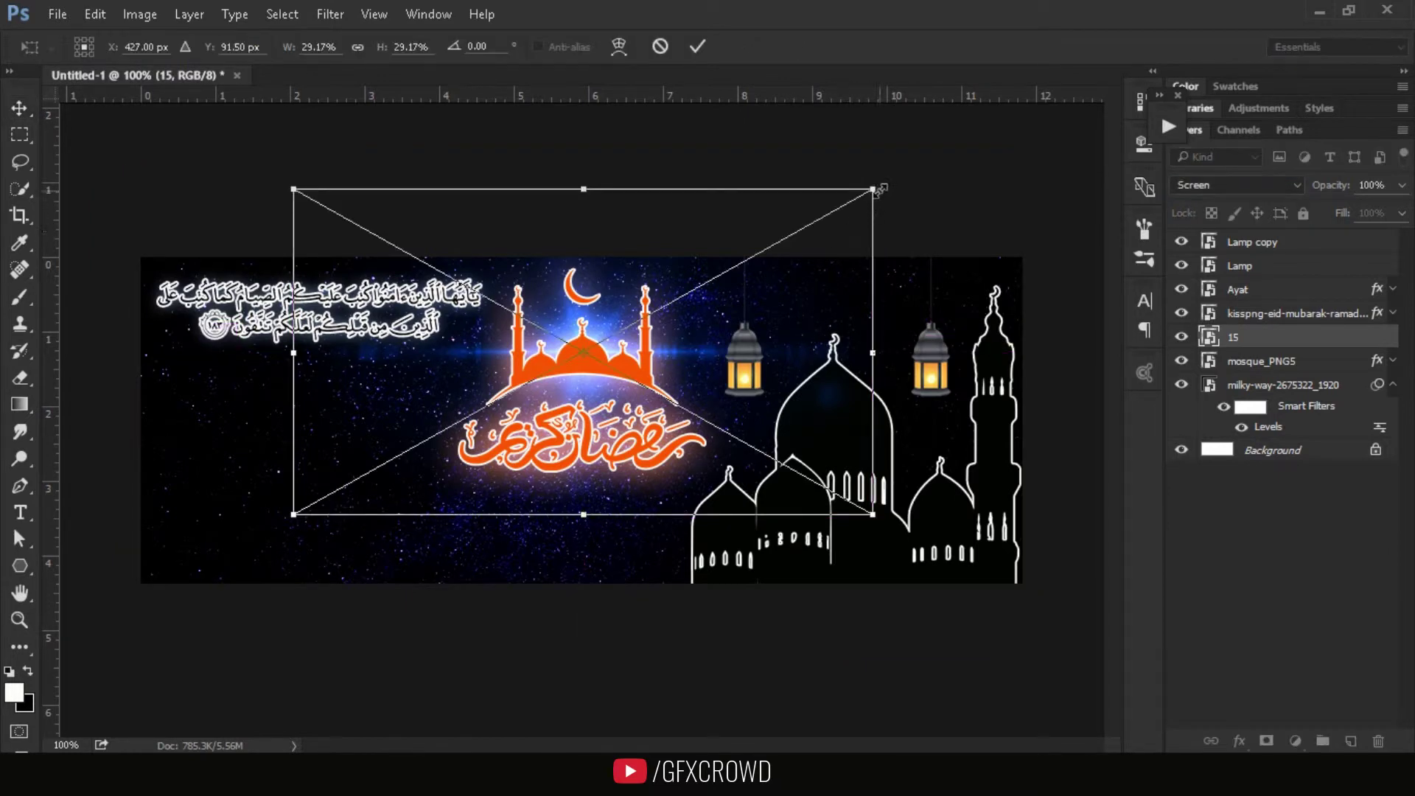
left_click_drag(880, 190, 984, 167)
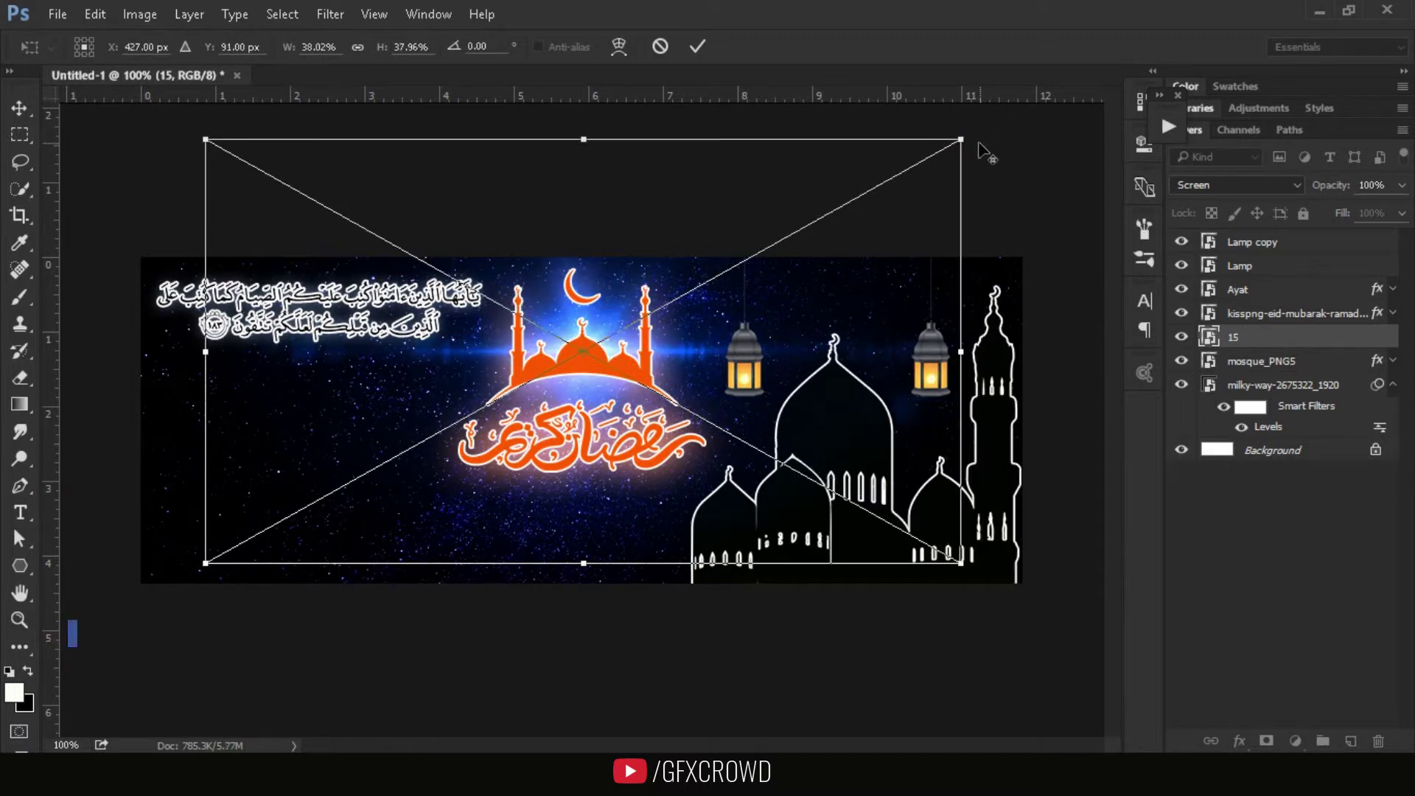
left_click_drag(971, 150, 997, 137)
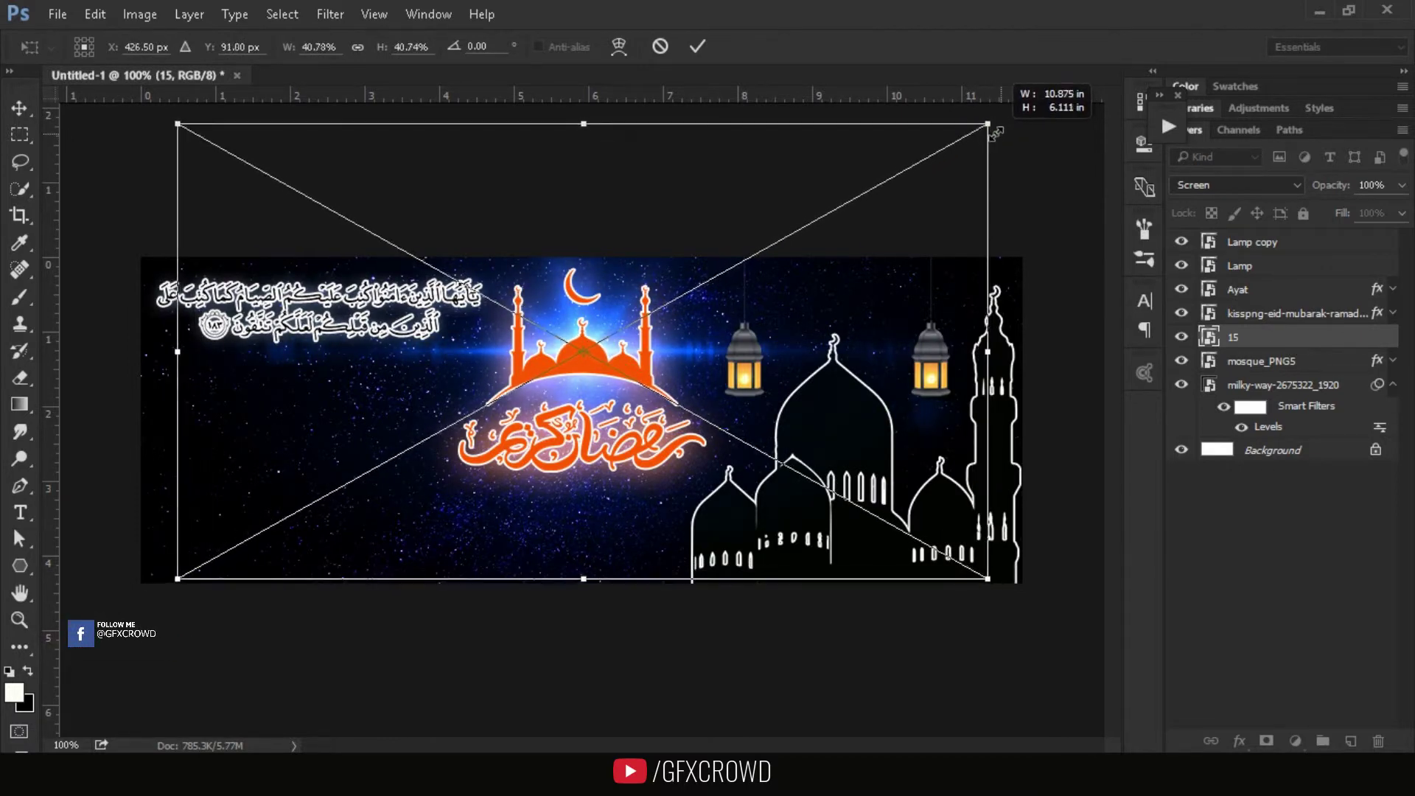
left_click(695, 48)
Try Lighten, Color Dodge and Linear Dodge (Add) on the flare, then keep Screen
left_click(1191, 183)
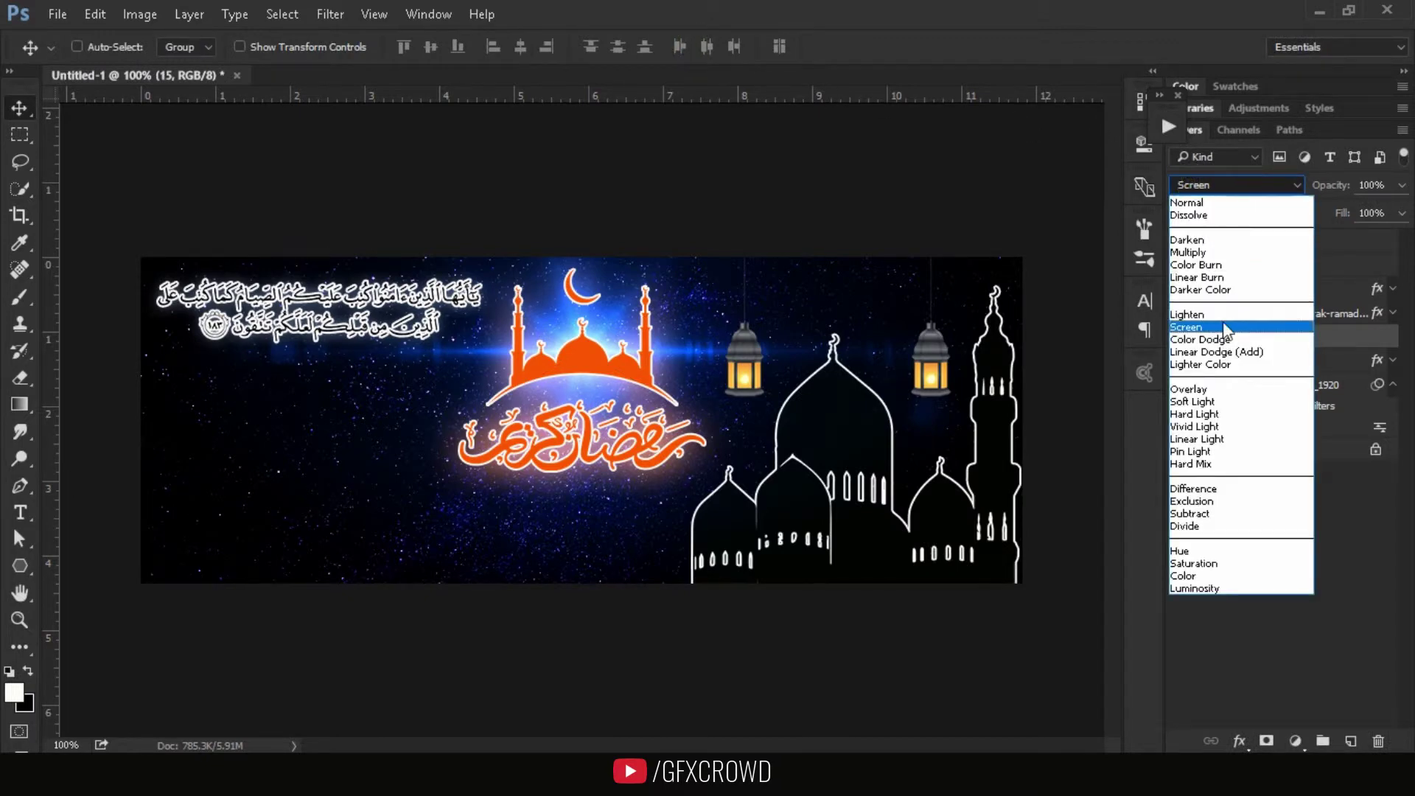
left_click(1223, 316)
left_click(1192, 184)
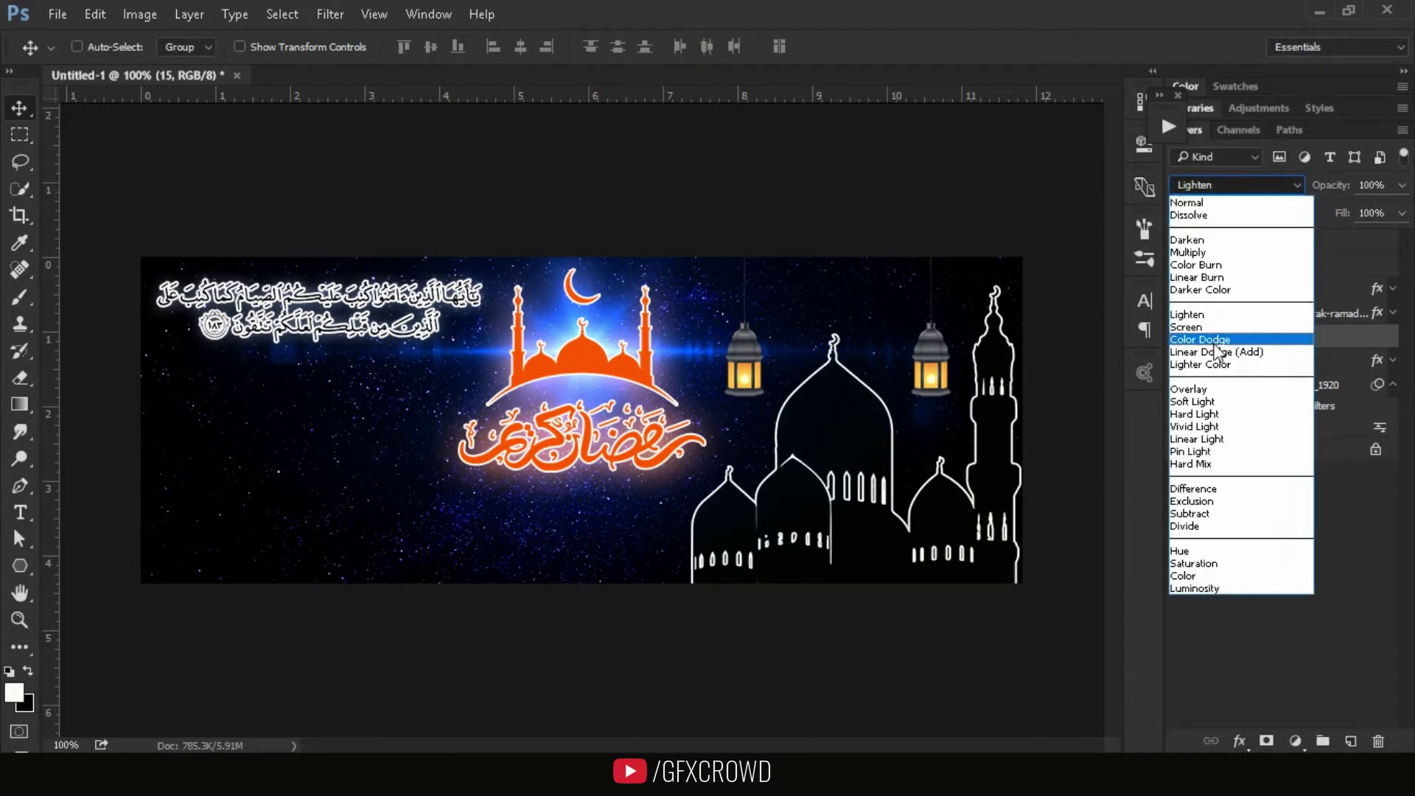
left_click(1212, 341)
left_click(1218, 180)
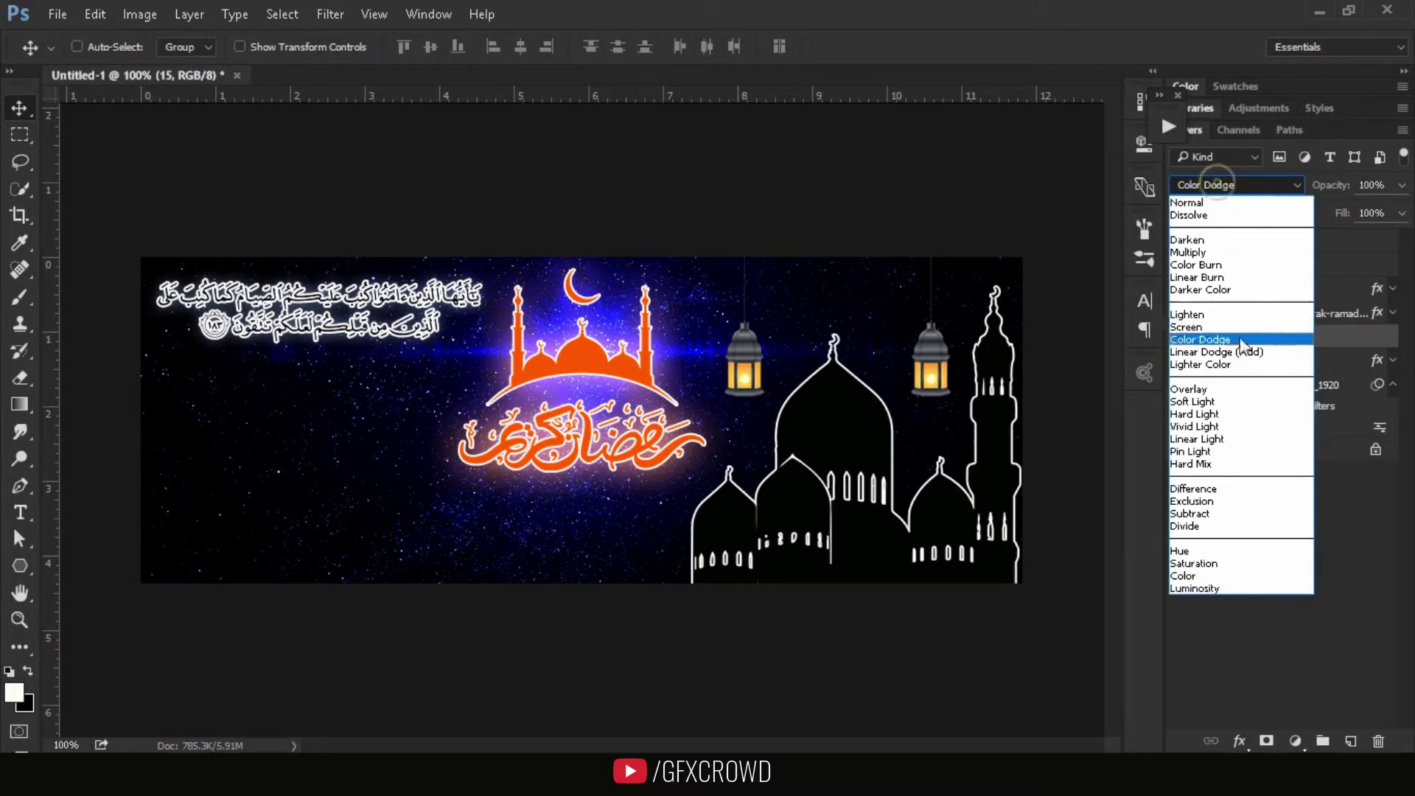
left_click(1241, 353)
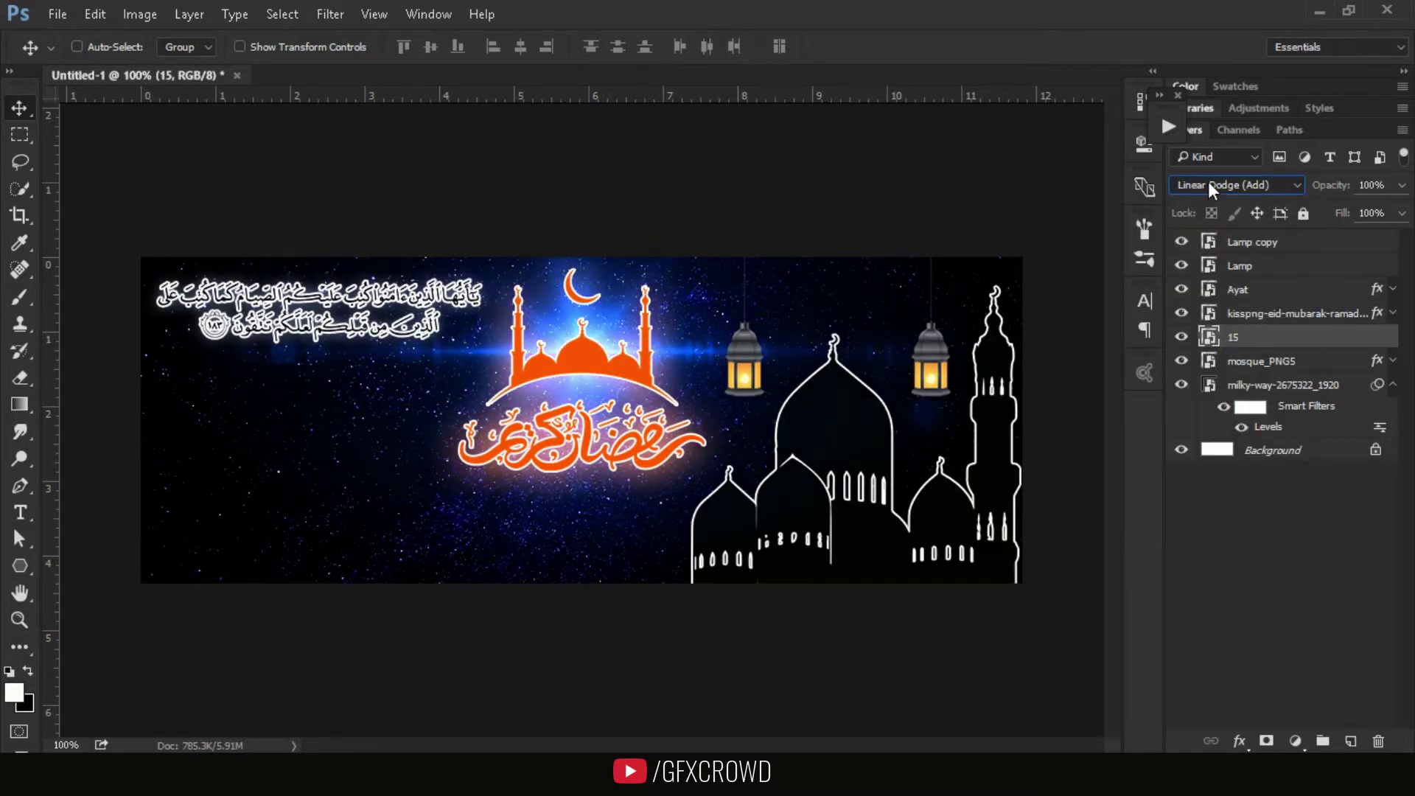
left_click(1209, 182)
left_click(1223, 334)
left_click(1259, 271)
Place embedded lens flare image 13 into the banner with Screen blending
left_click(58, 15)
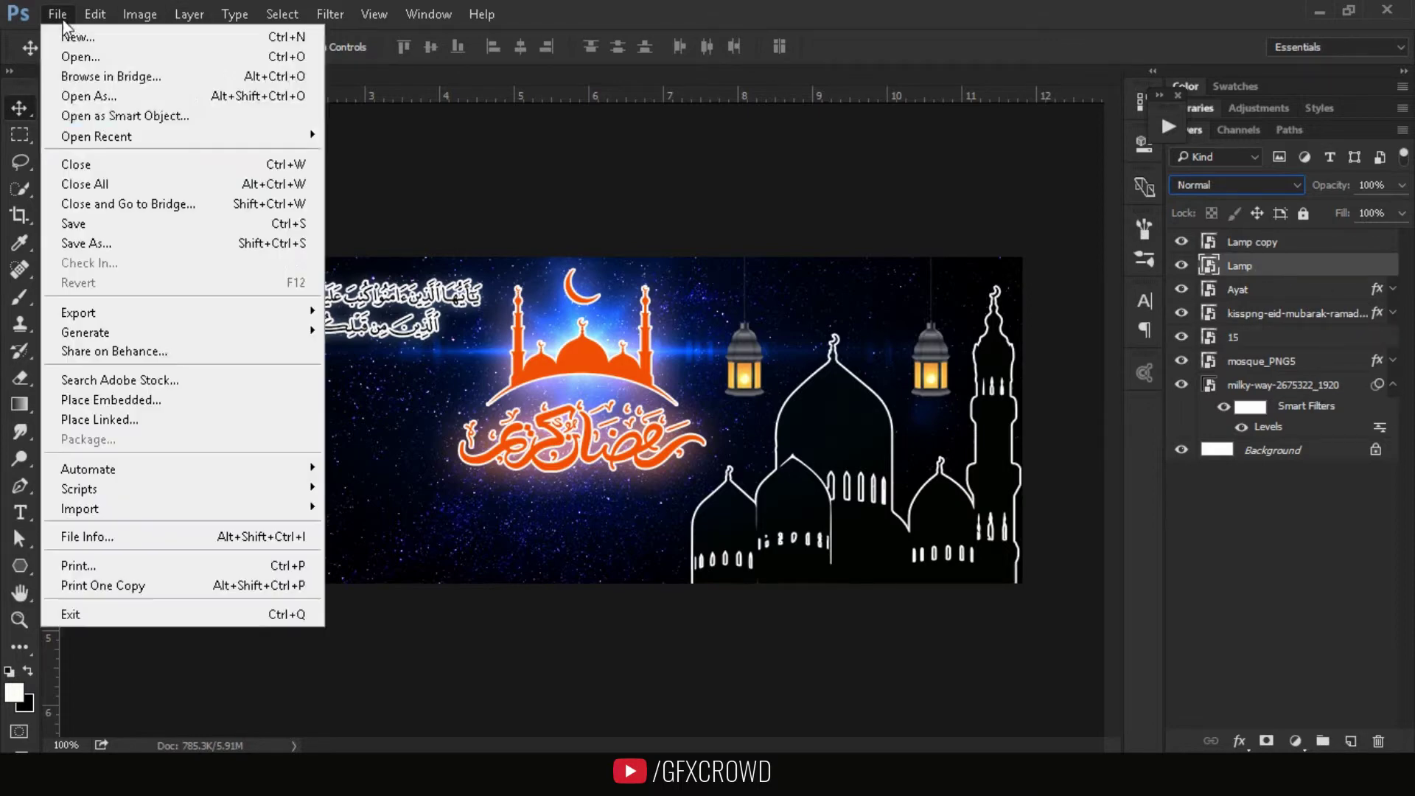
left_click(123, 398)
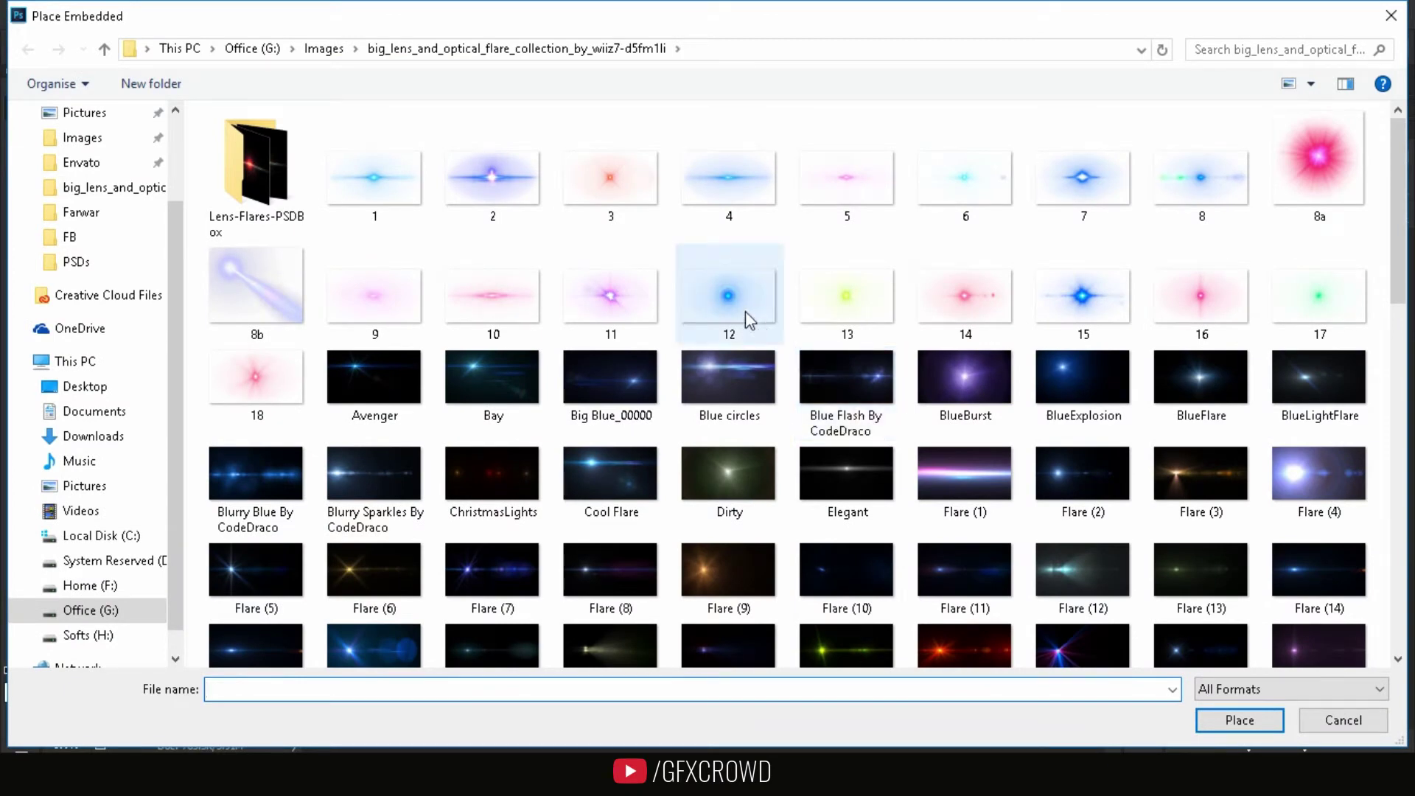
left_click(846, 314)
left_click(1239, 718)
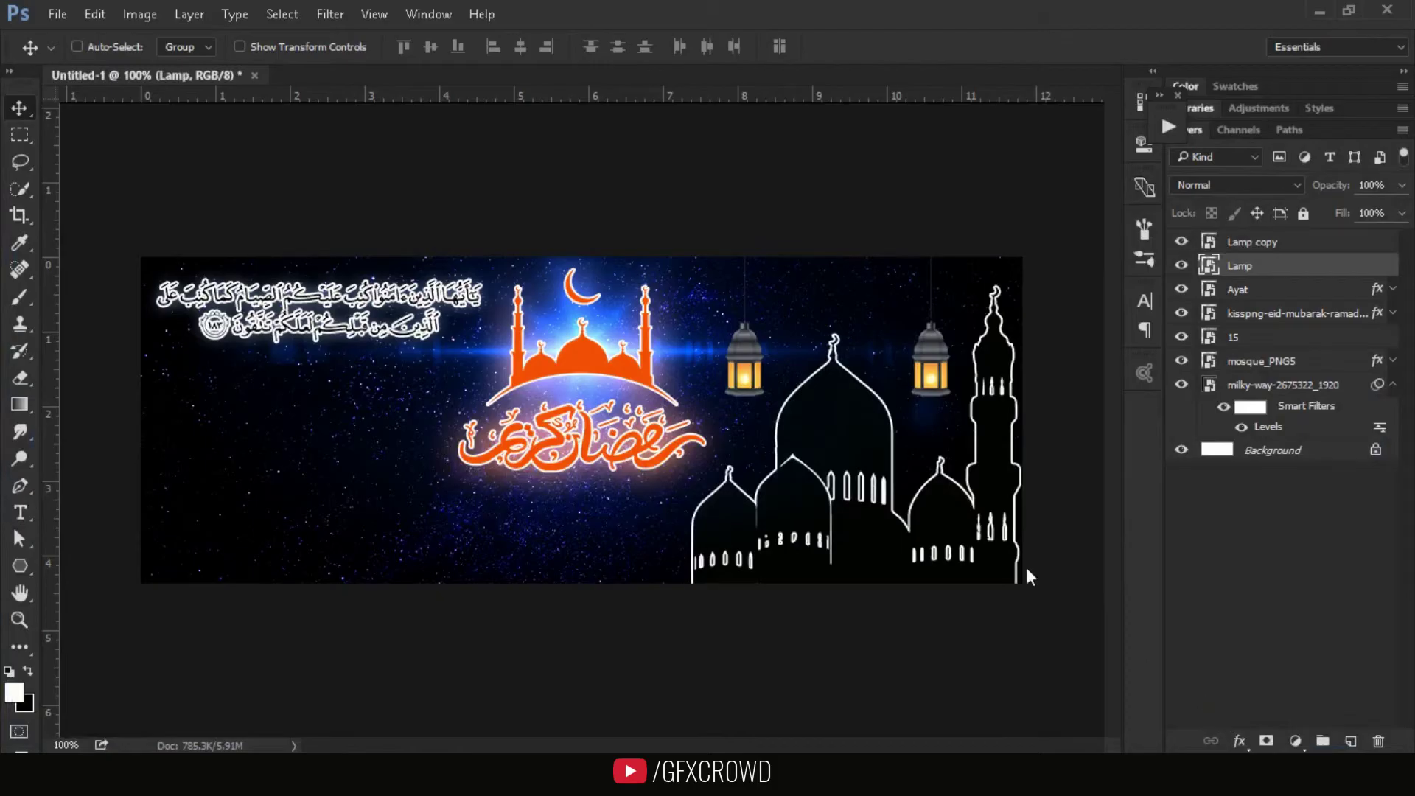
left_click(1247, 190)
left_click(1253, 324)
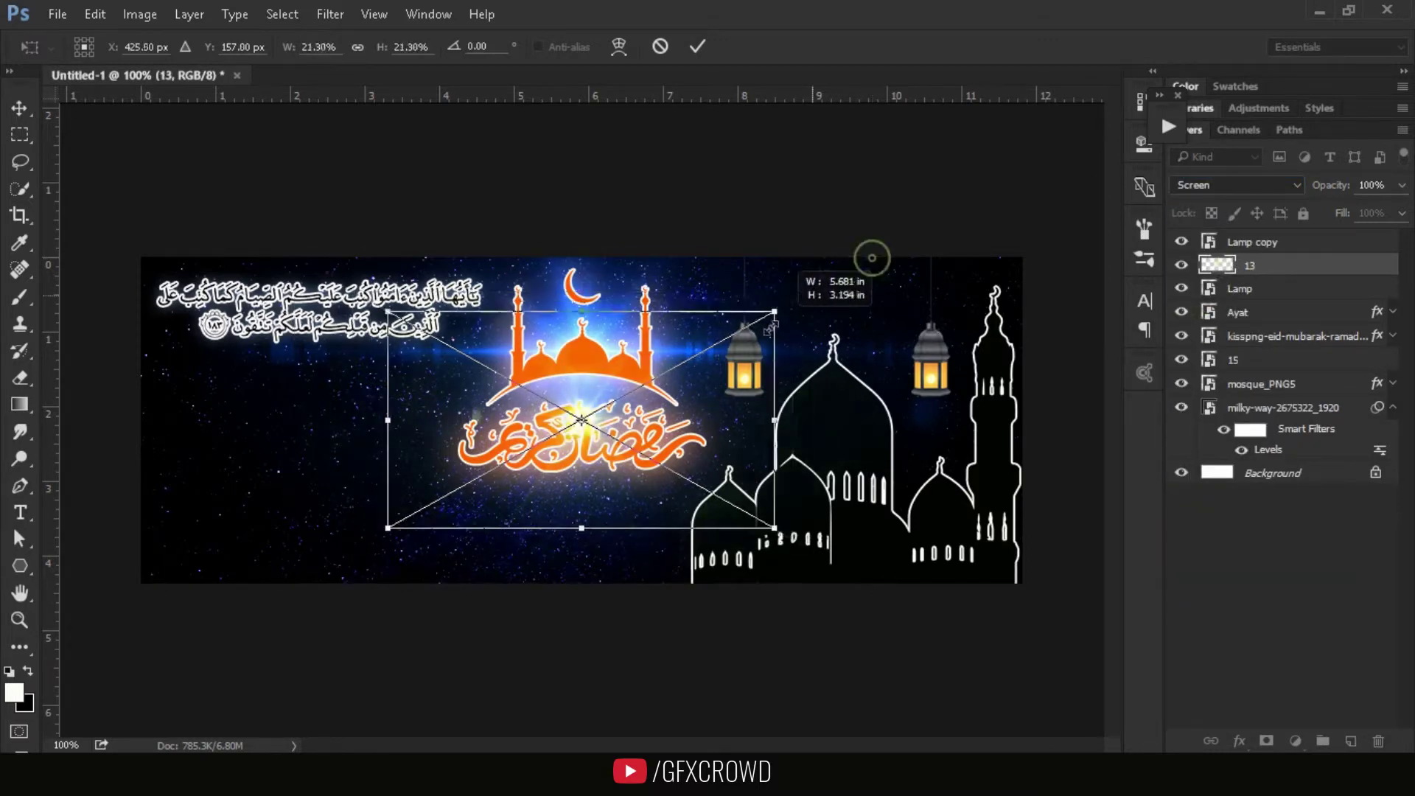
Shrink flare 13 to about 12.7% and centre it over the left lamp
left_click_drag(871, 258, 708, 335)
left_click_drag(652, 395, 785, 380)
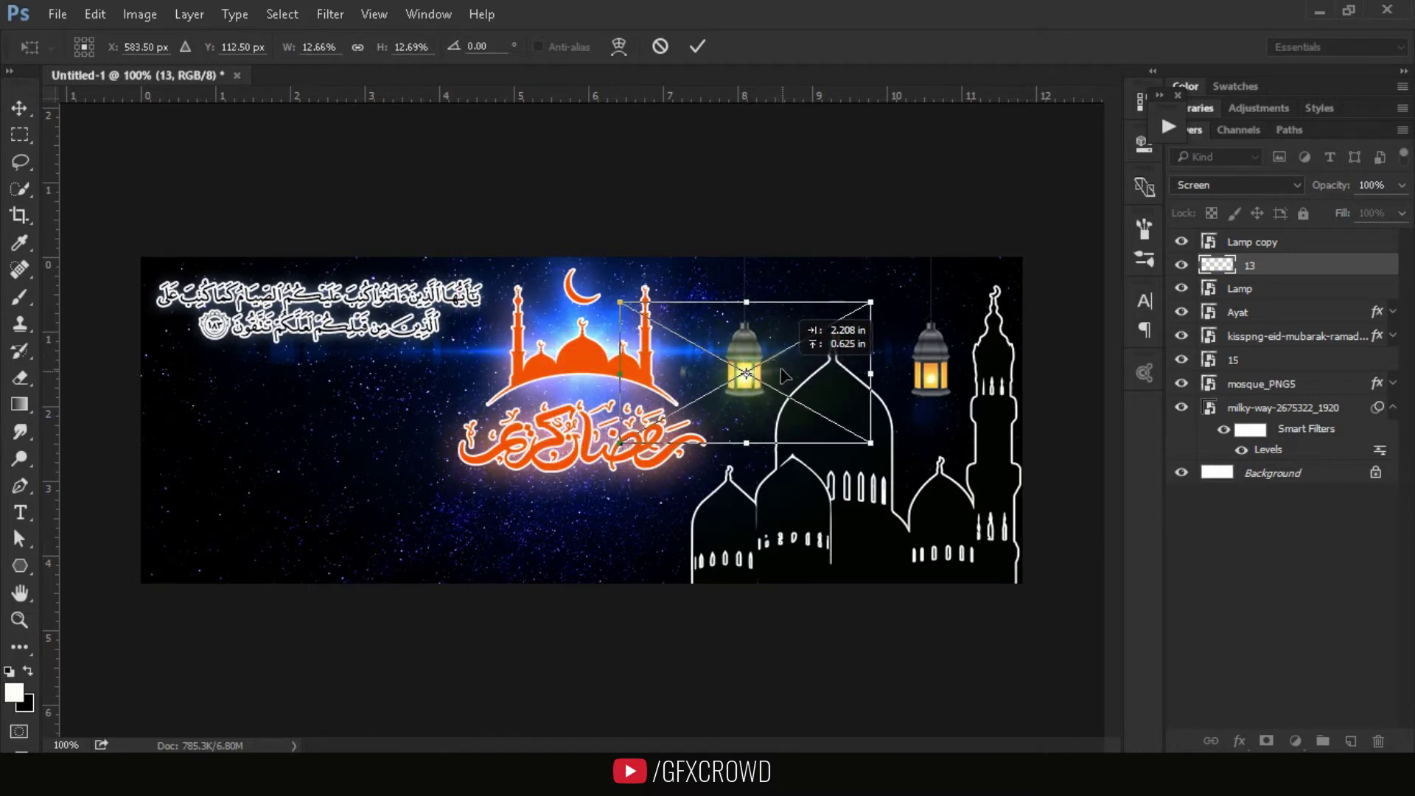
left_click_drag(785, 380, 781, 378)
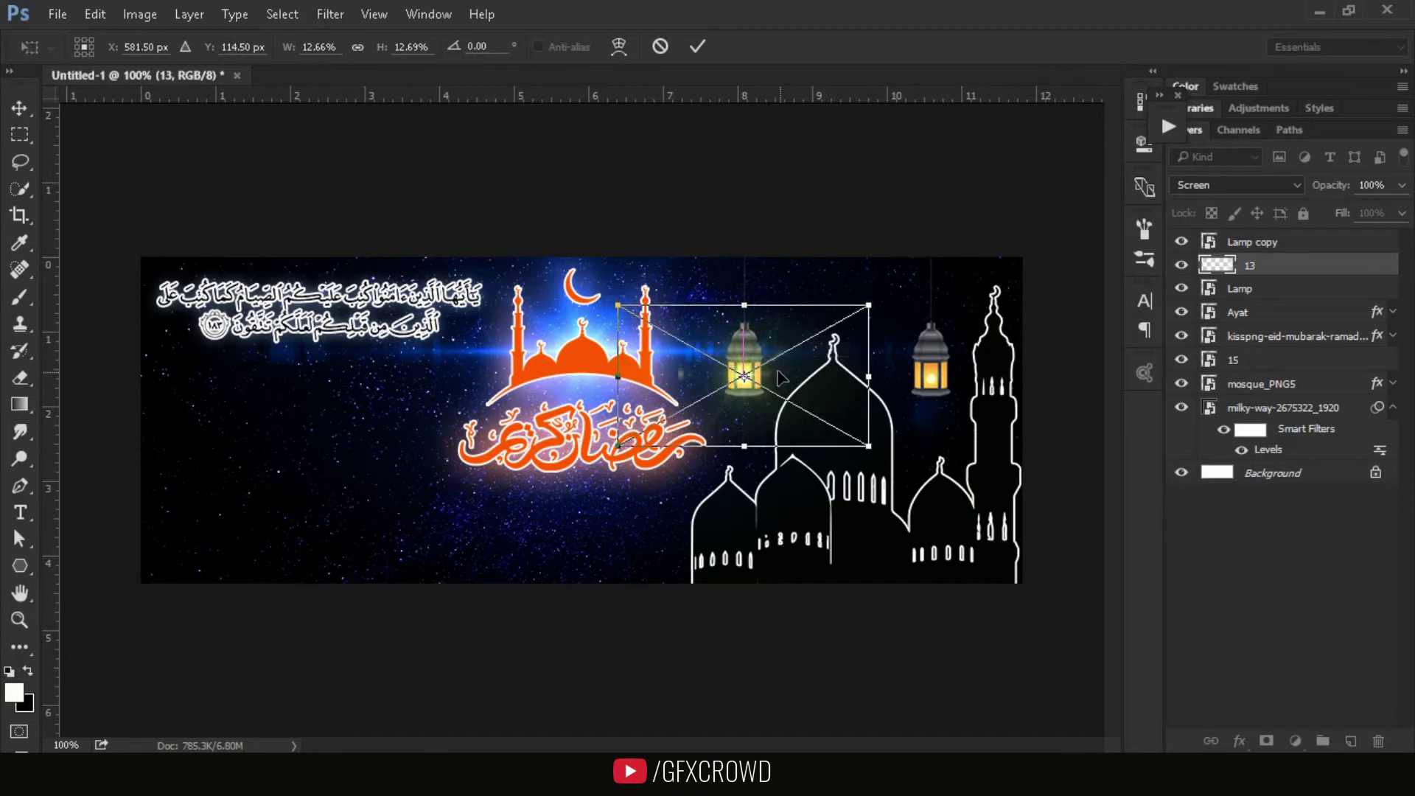
left_click(698, 47)
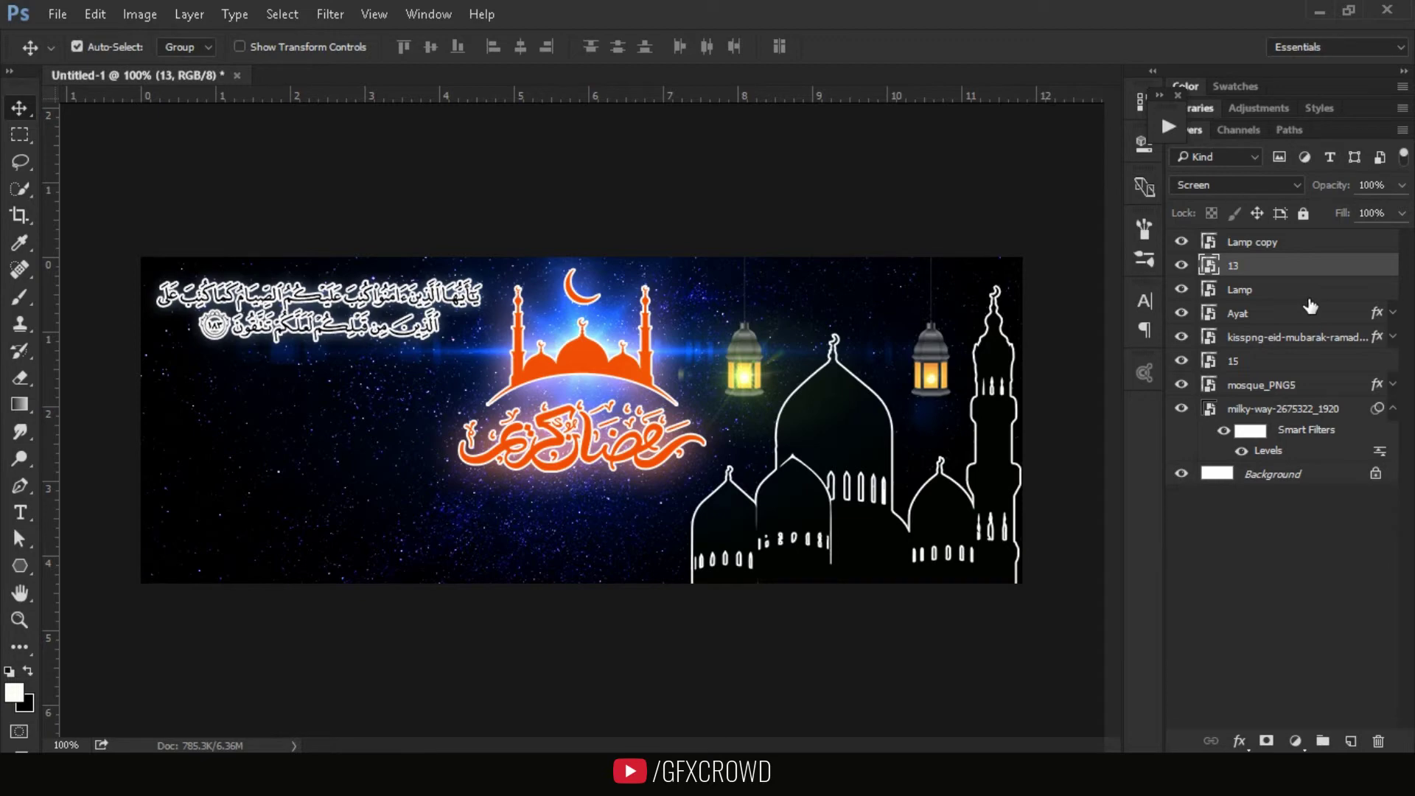
Duplicate the glow onto the right lamp above Lamp copy, then view the banner at 100%
key("ctrl+j")
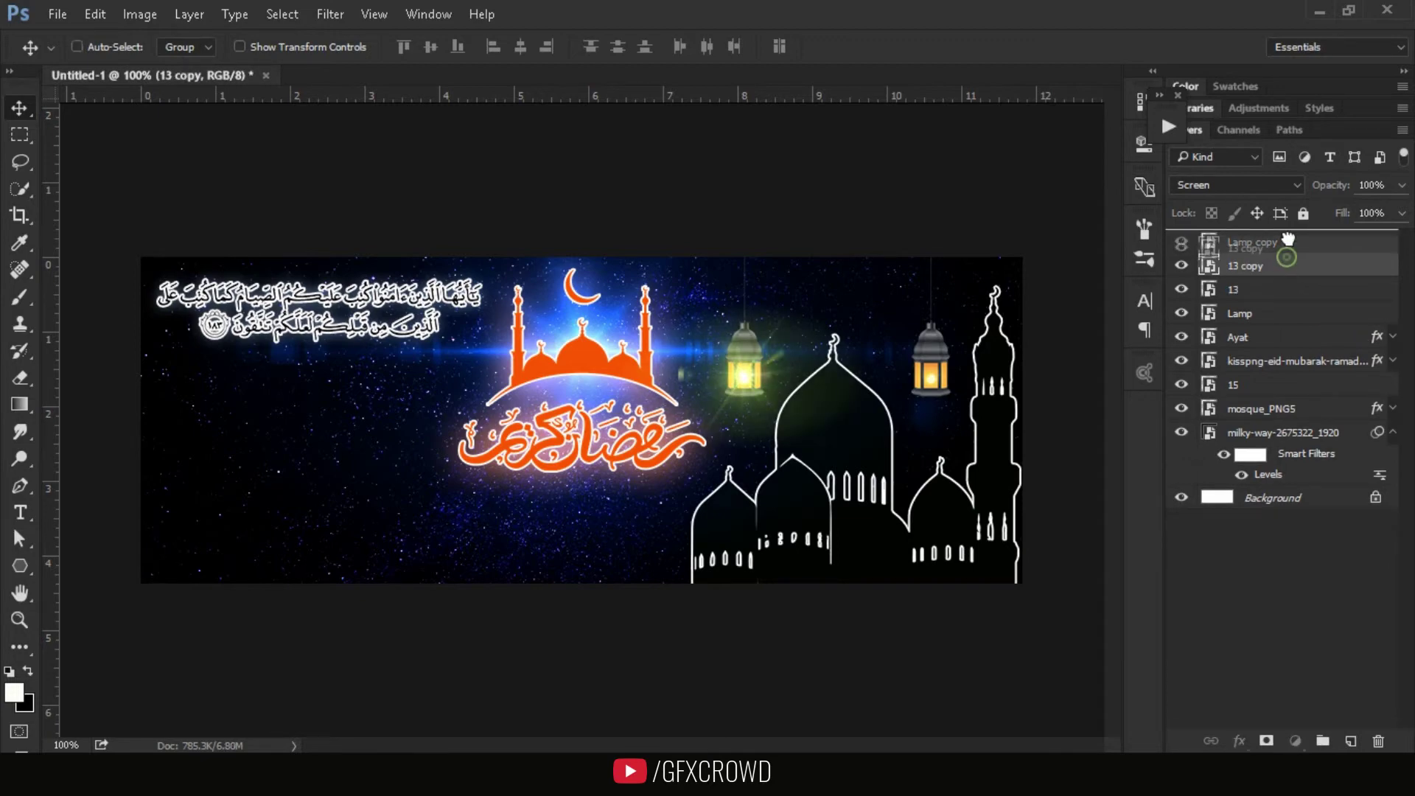
left_click_drag(1288, 271, 1290, 244)
left_click_drag(745, 377, 932, 380)
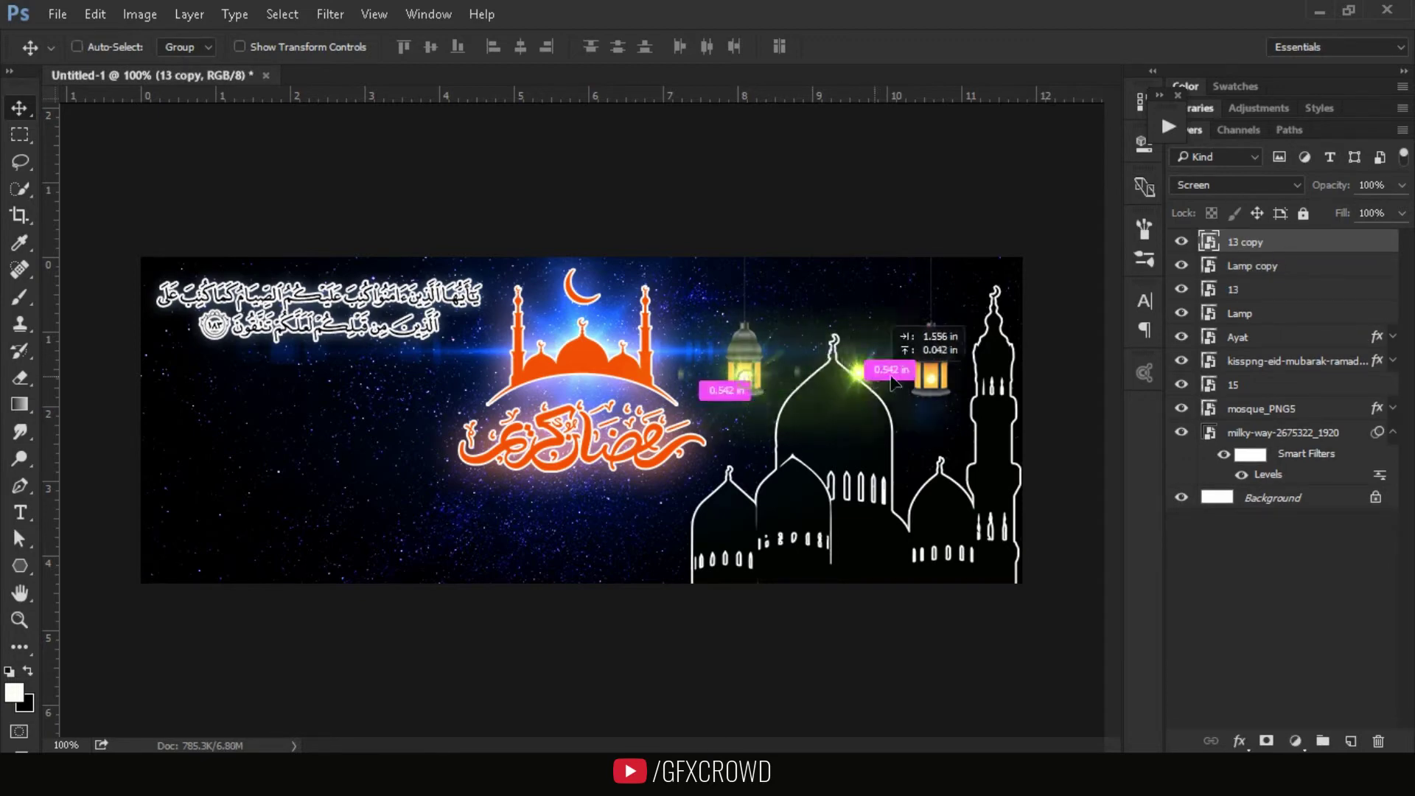
left_click_drag(932, 379, 932, 380)
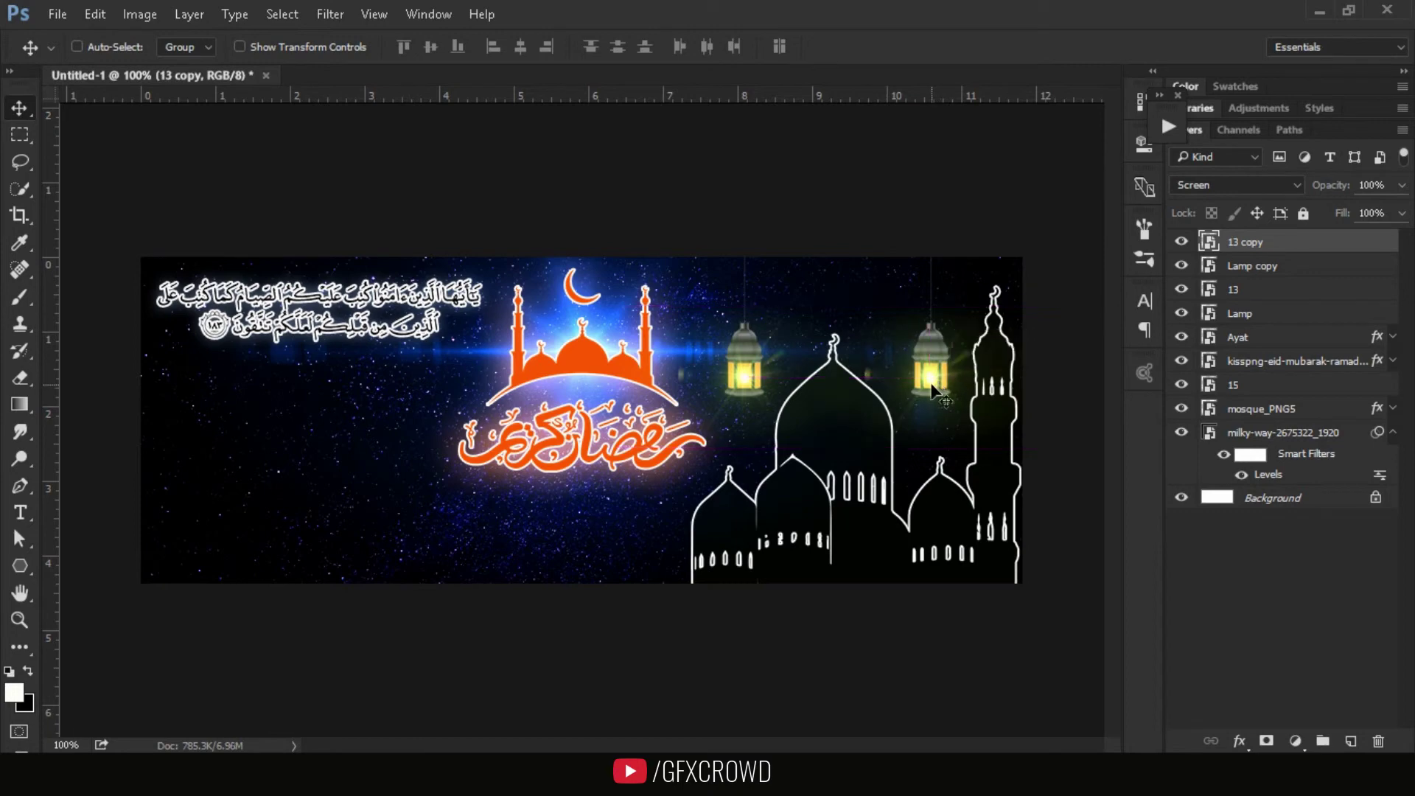
left_click(19, 619)
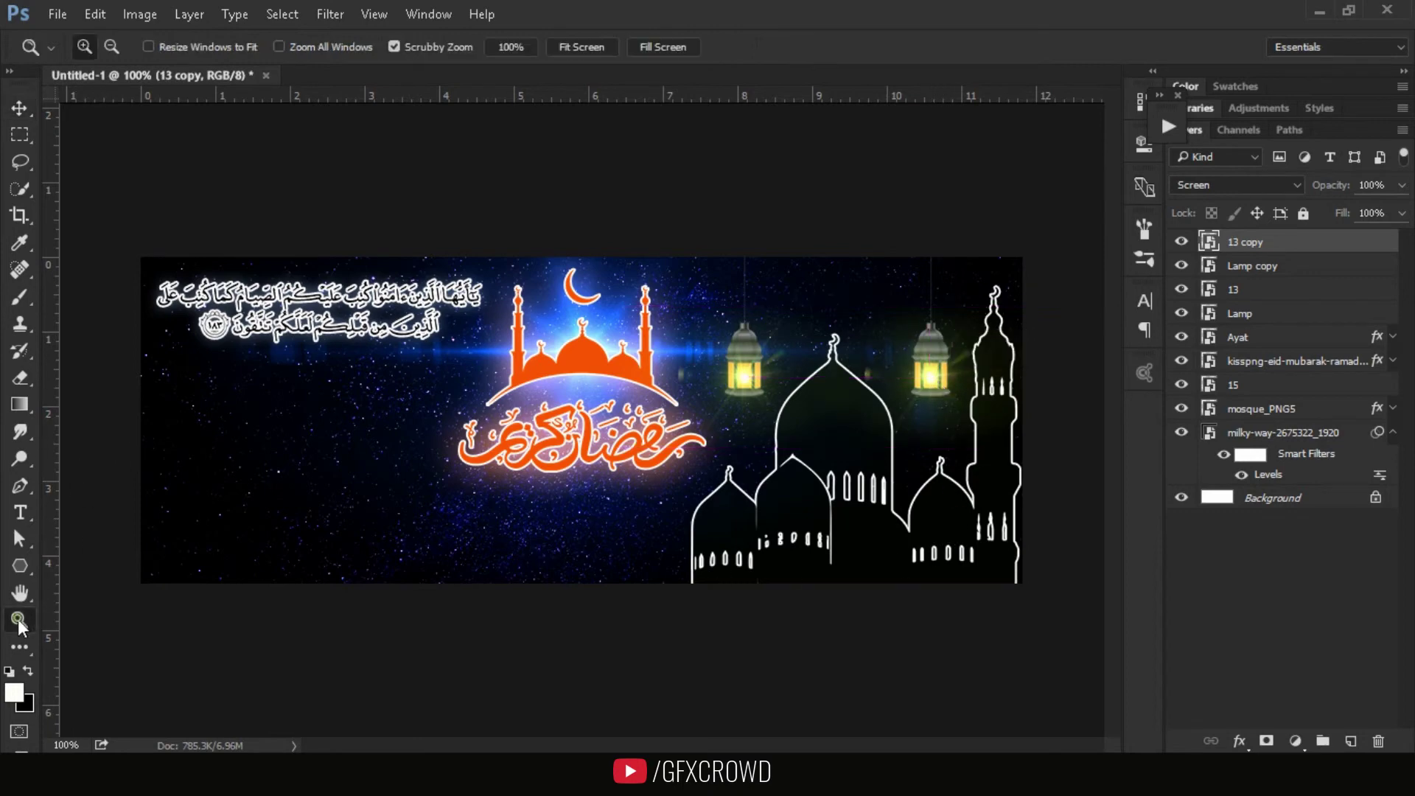
right_click(618, 348)
left_click(700, 392)
left_click(19, 107)
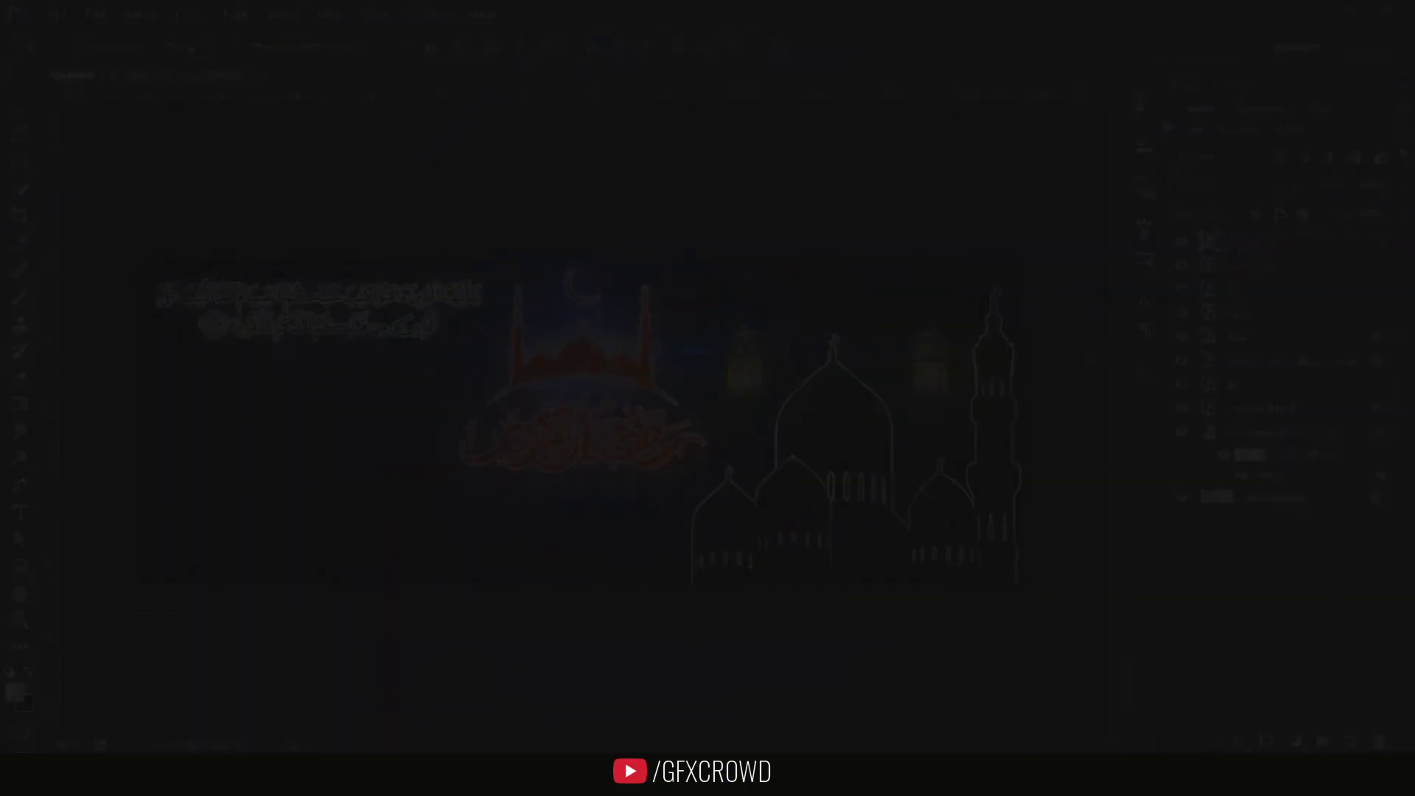